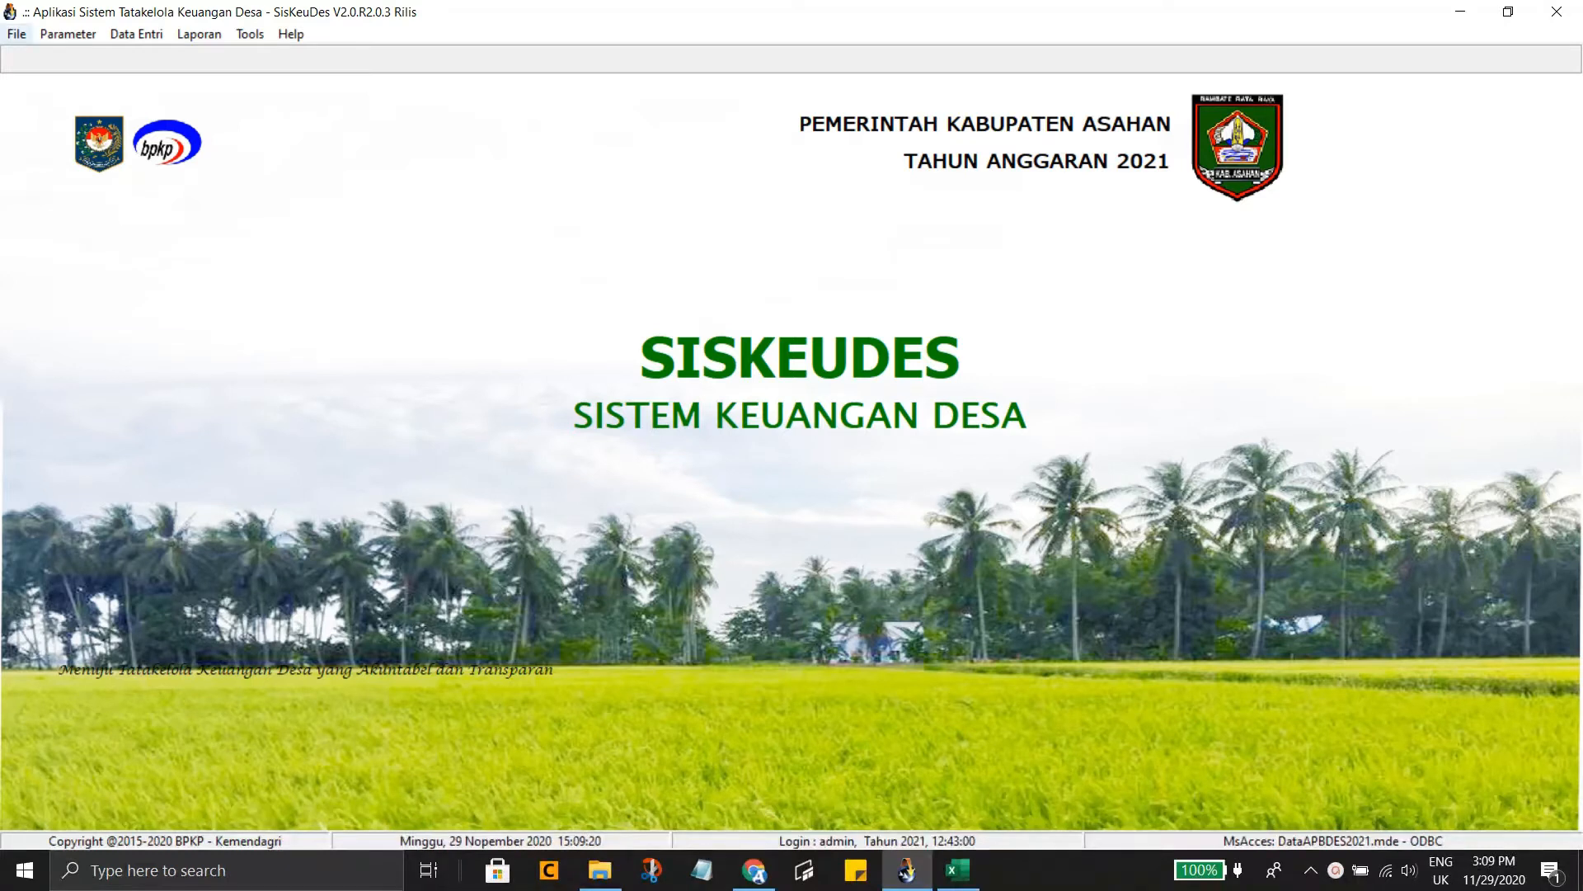
Open the File menu, glance at Parameter, and move down to Pengaturan UserID
{"action": "left_click", "coordinate": [17, 33]}
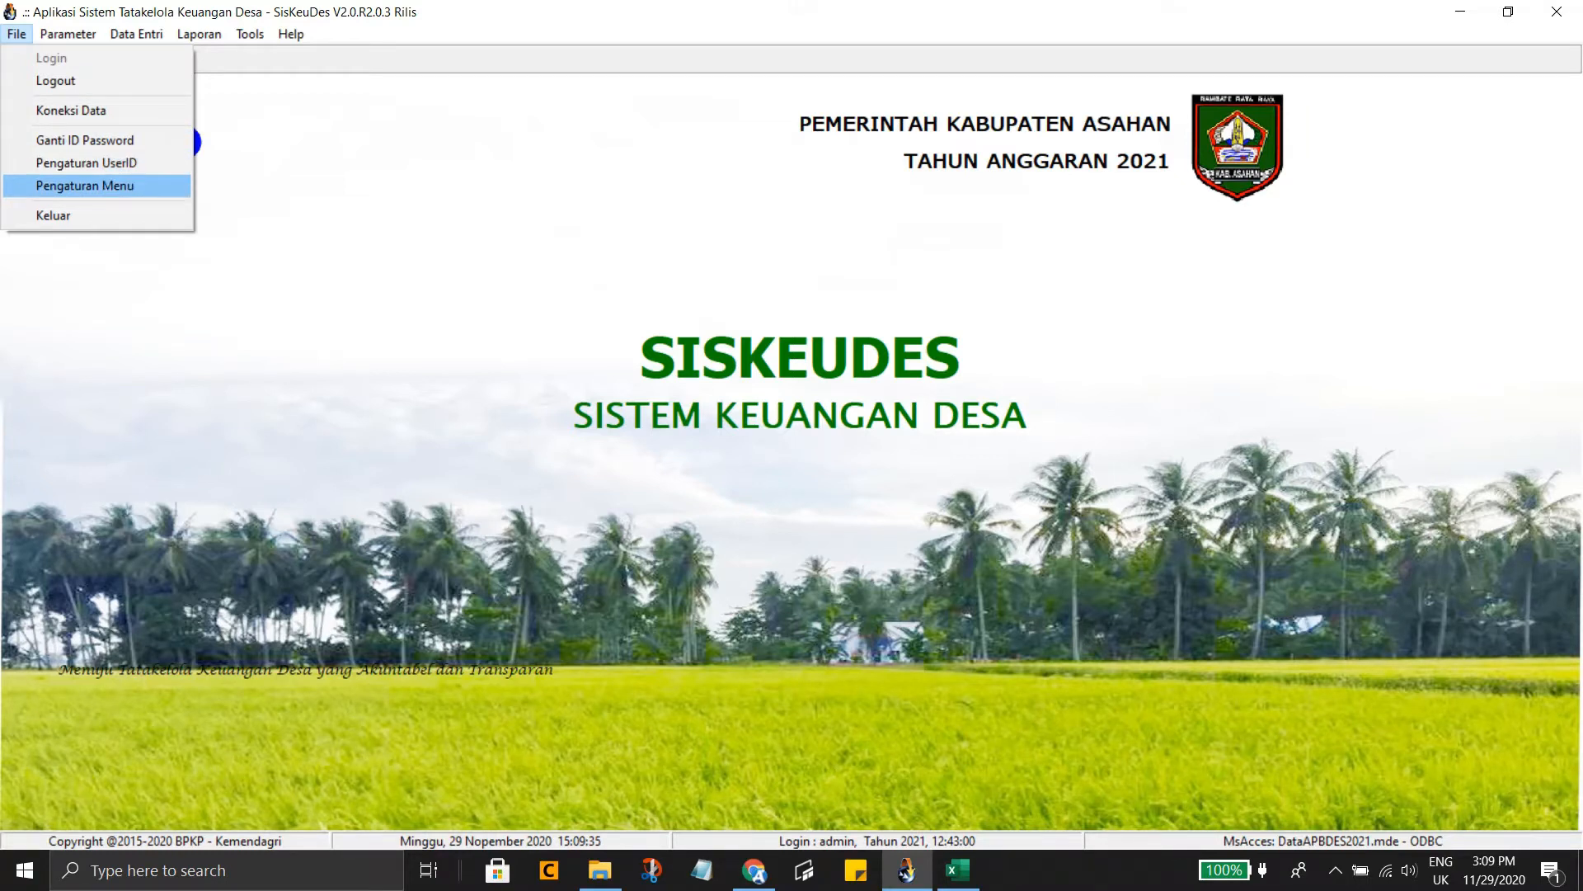
{"action": "mouse_move", "coordinate": [68, 34]}
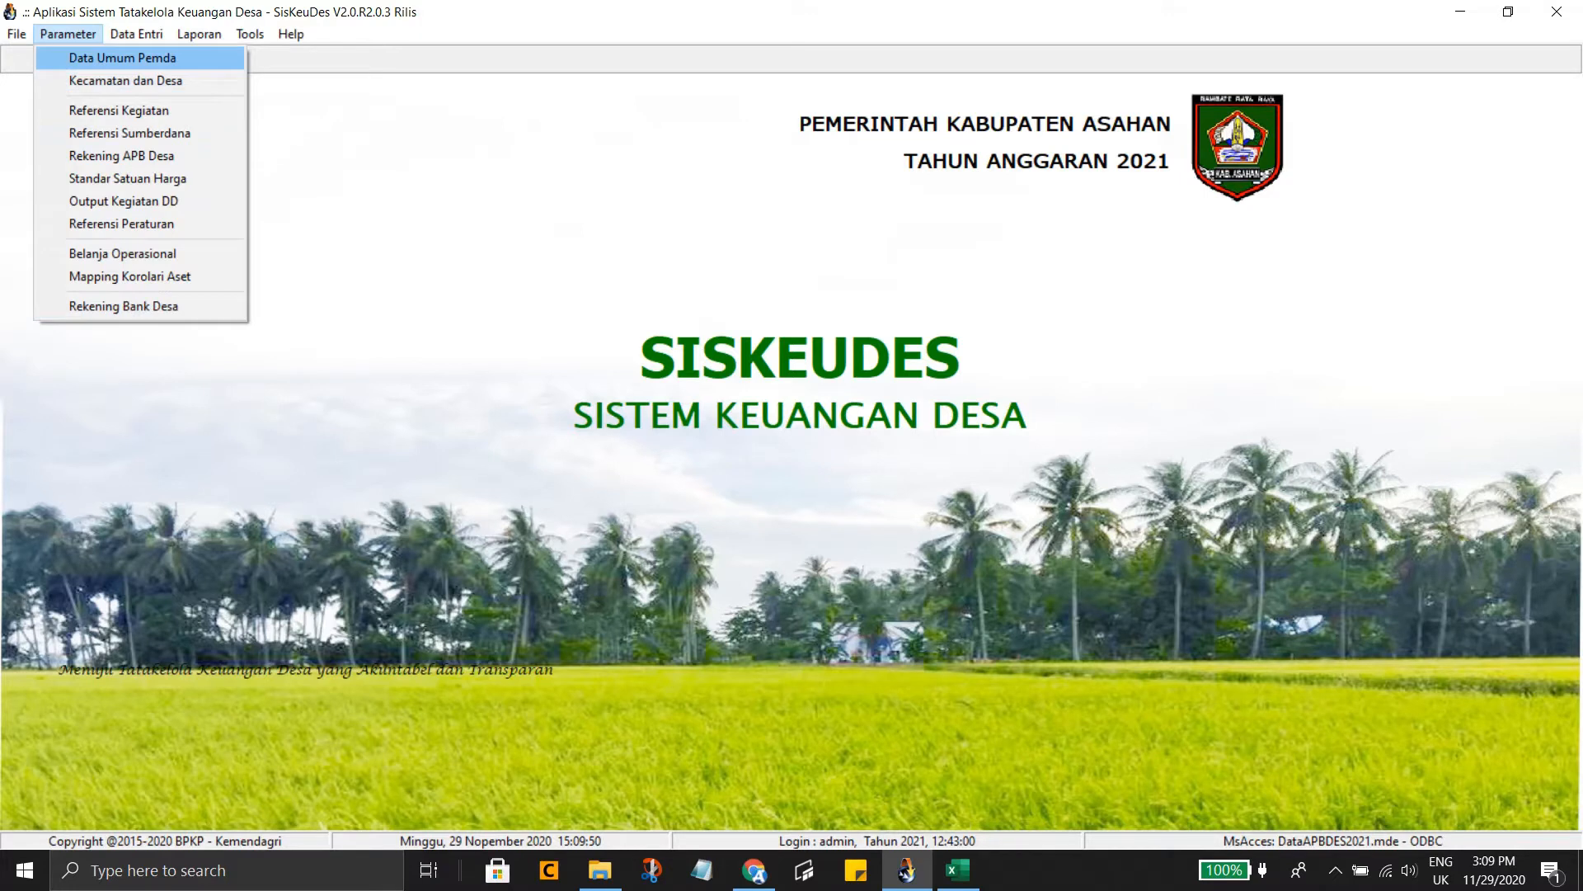
{"action": "key", "text": "Left"}
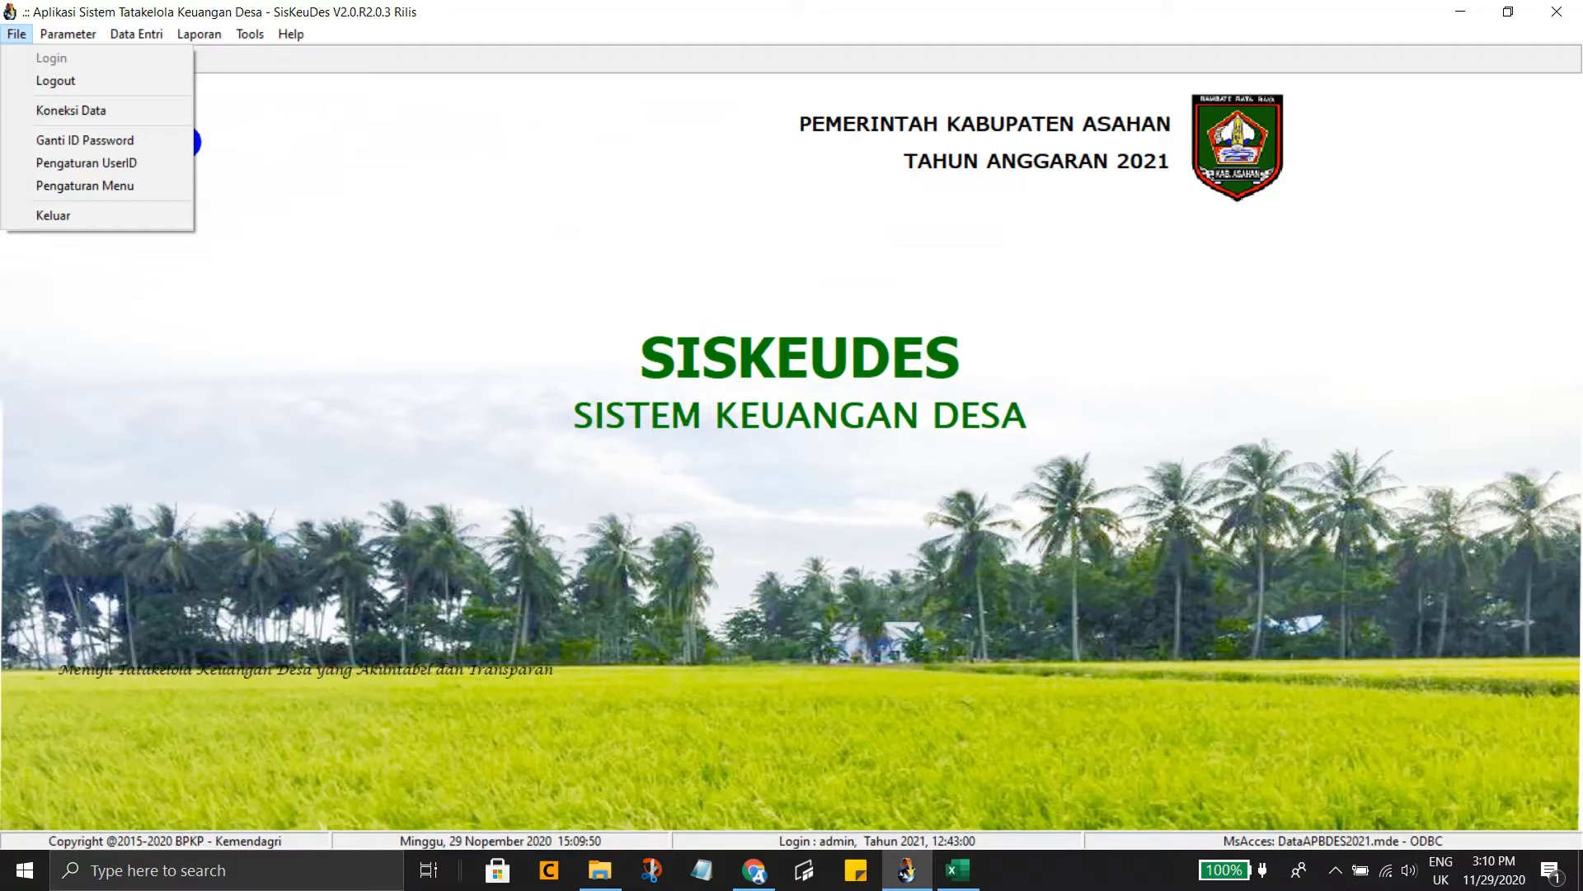
{"action": "key", "text": "Down"}
{"action": "key", "text": "Down"}
{"action": "key", "text": "Down"}
{"action": "key", "text": "Down"}
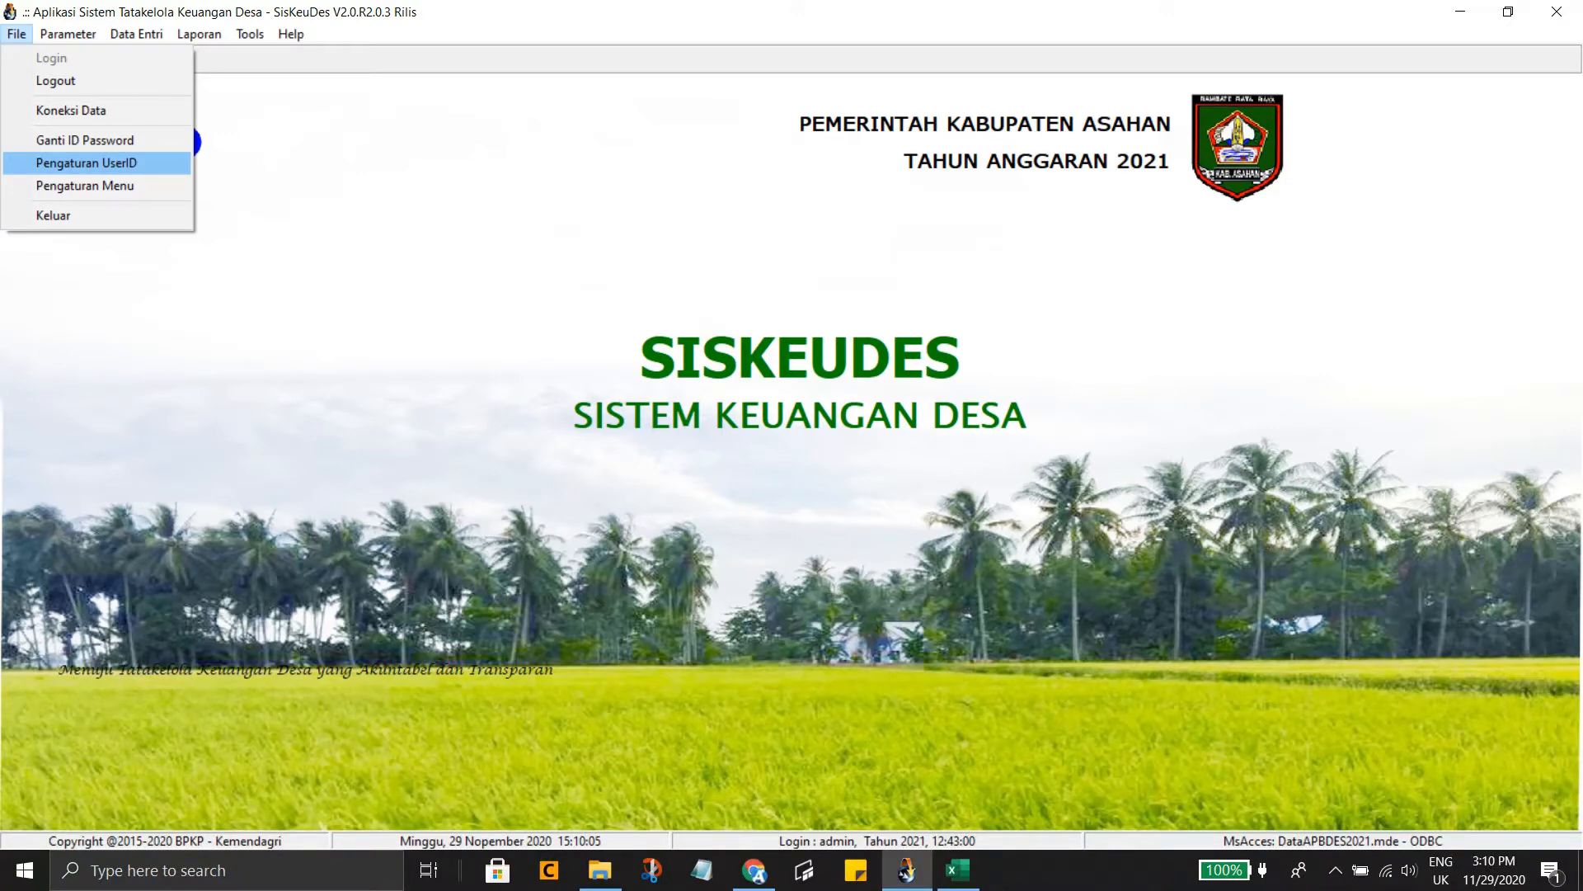
Open the Pengaturan UserID dialog, then bring up the 2021_12_09_SMLDesa_Asahan folder in File Explorer
{"action": "key", "text": "Return"}
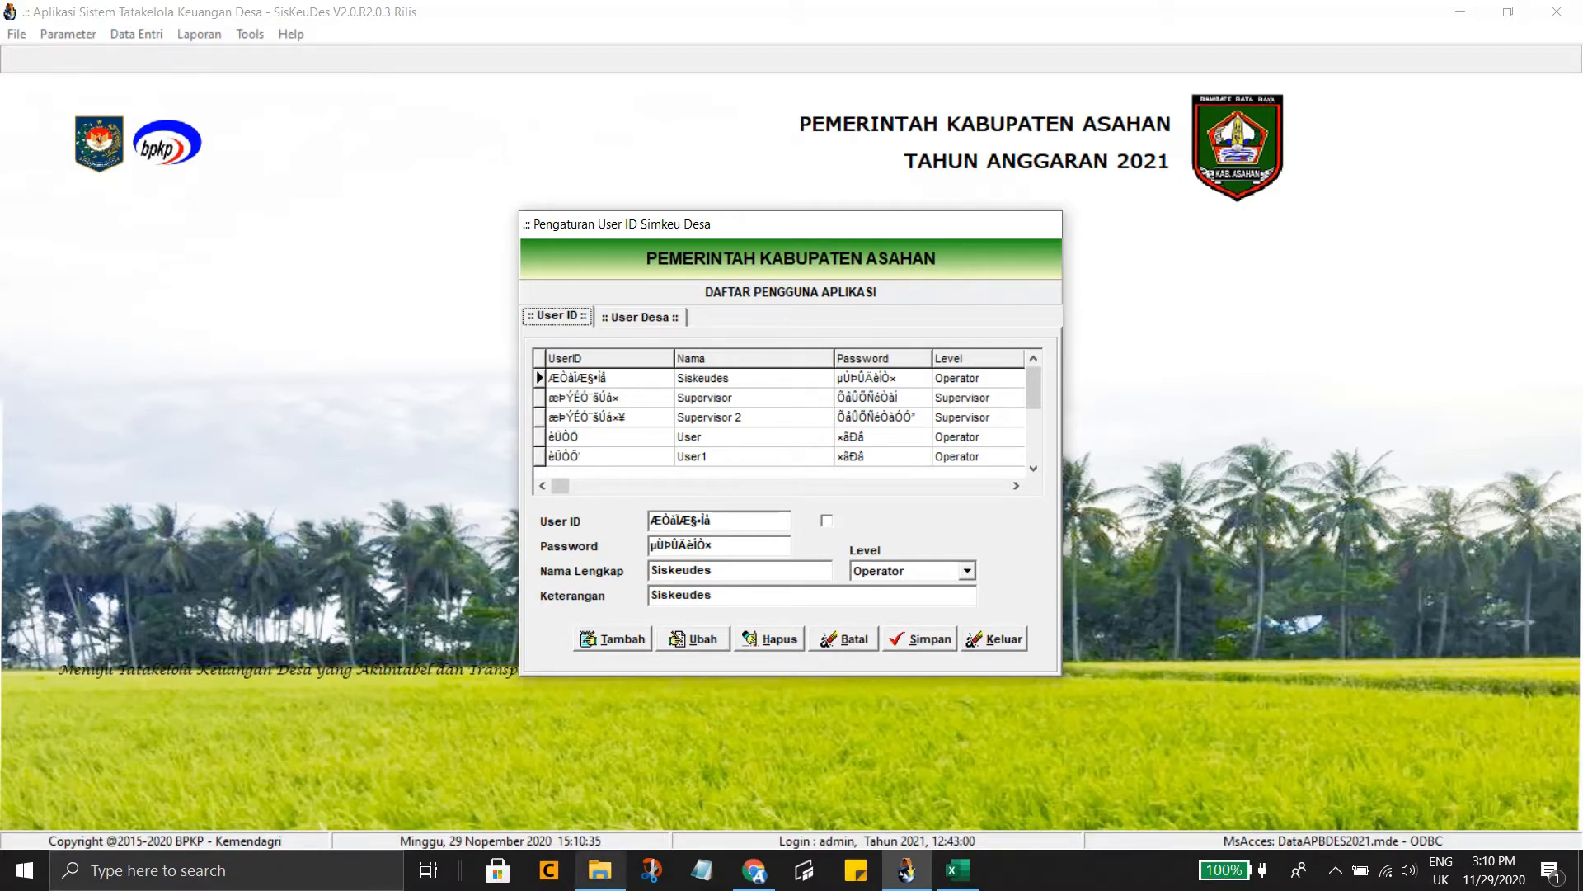
{"action": "left_click", "coordinate": [599, 870]}
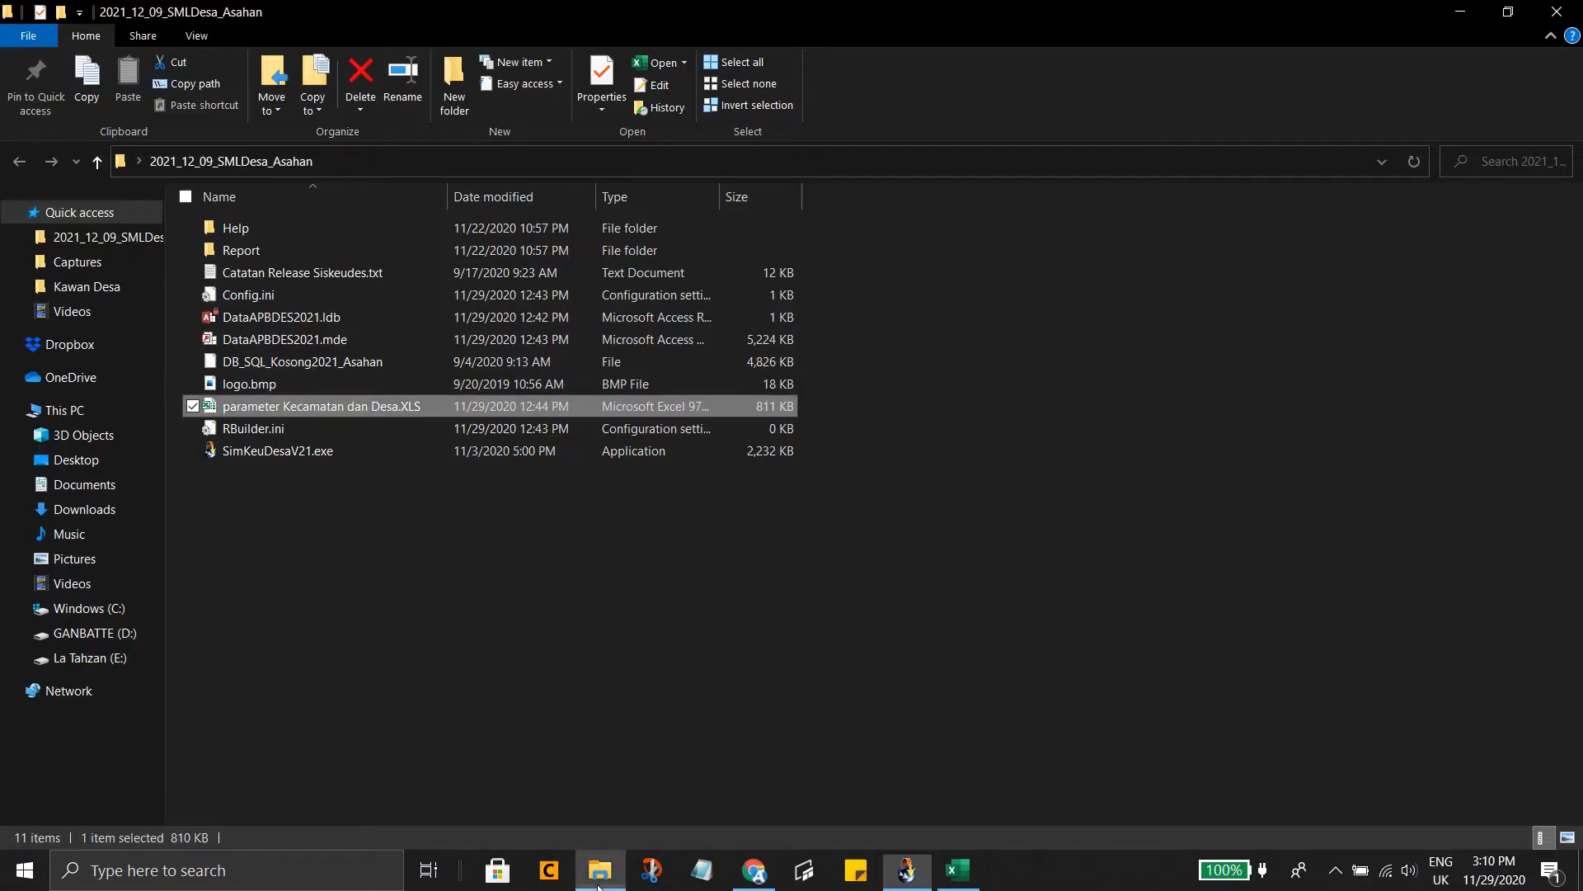
Select the DB_SQL_Kosong2021_Asahan file in the folder
{"action": "left_click", "coordinate": [358, 361]}
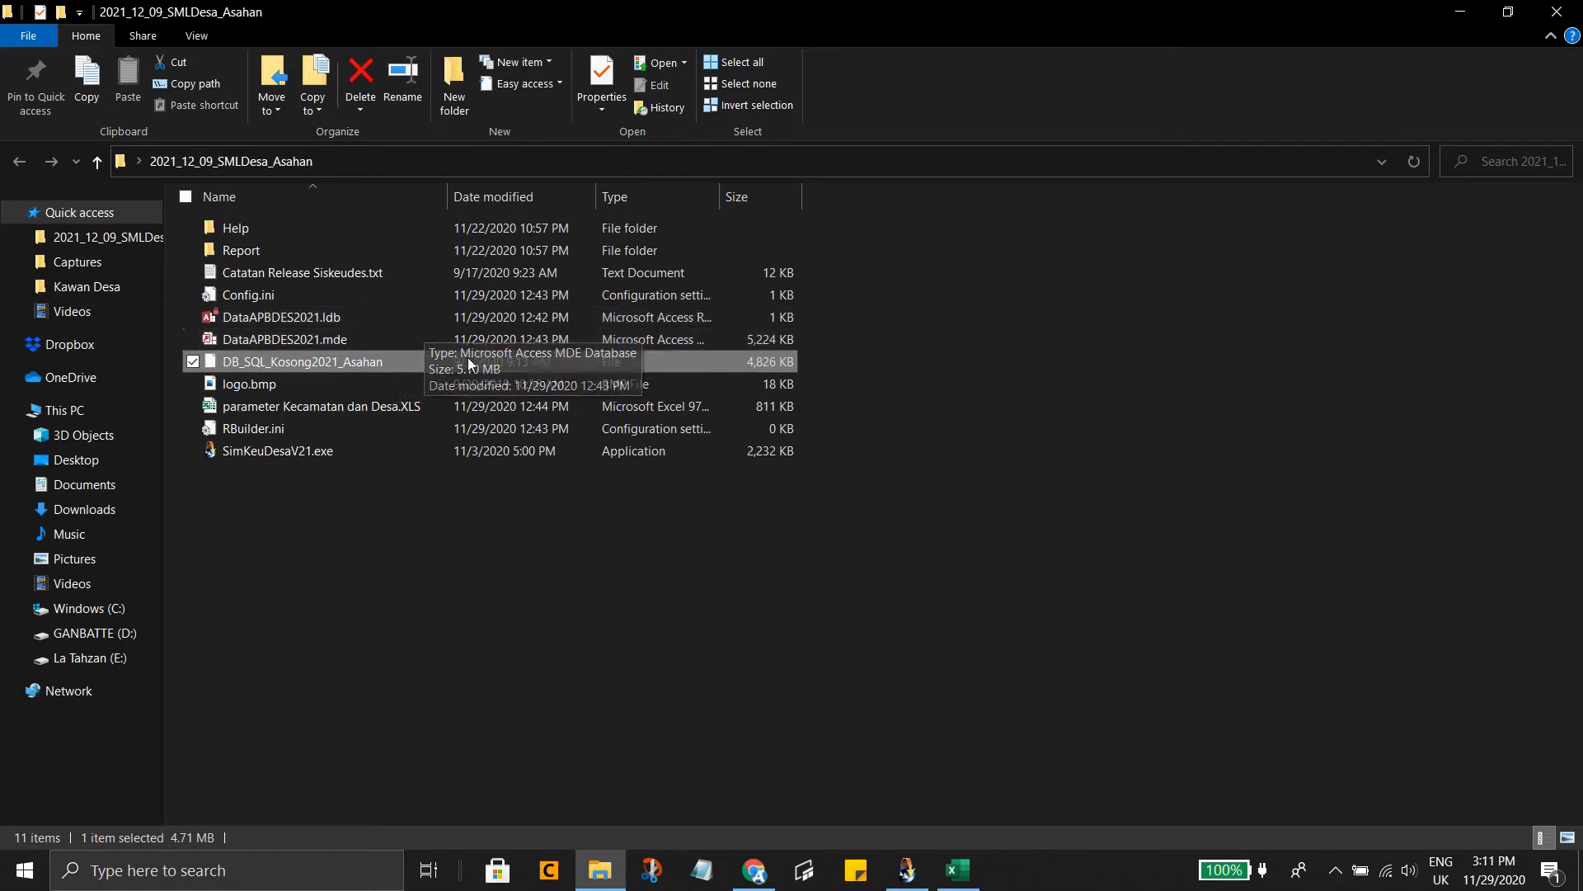
Return to SisKeuDes's Pengaturan User ID dialog from the taskbar
{"action": "left_click", "coordinate": [906, 870]}
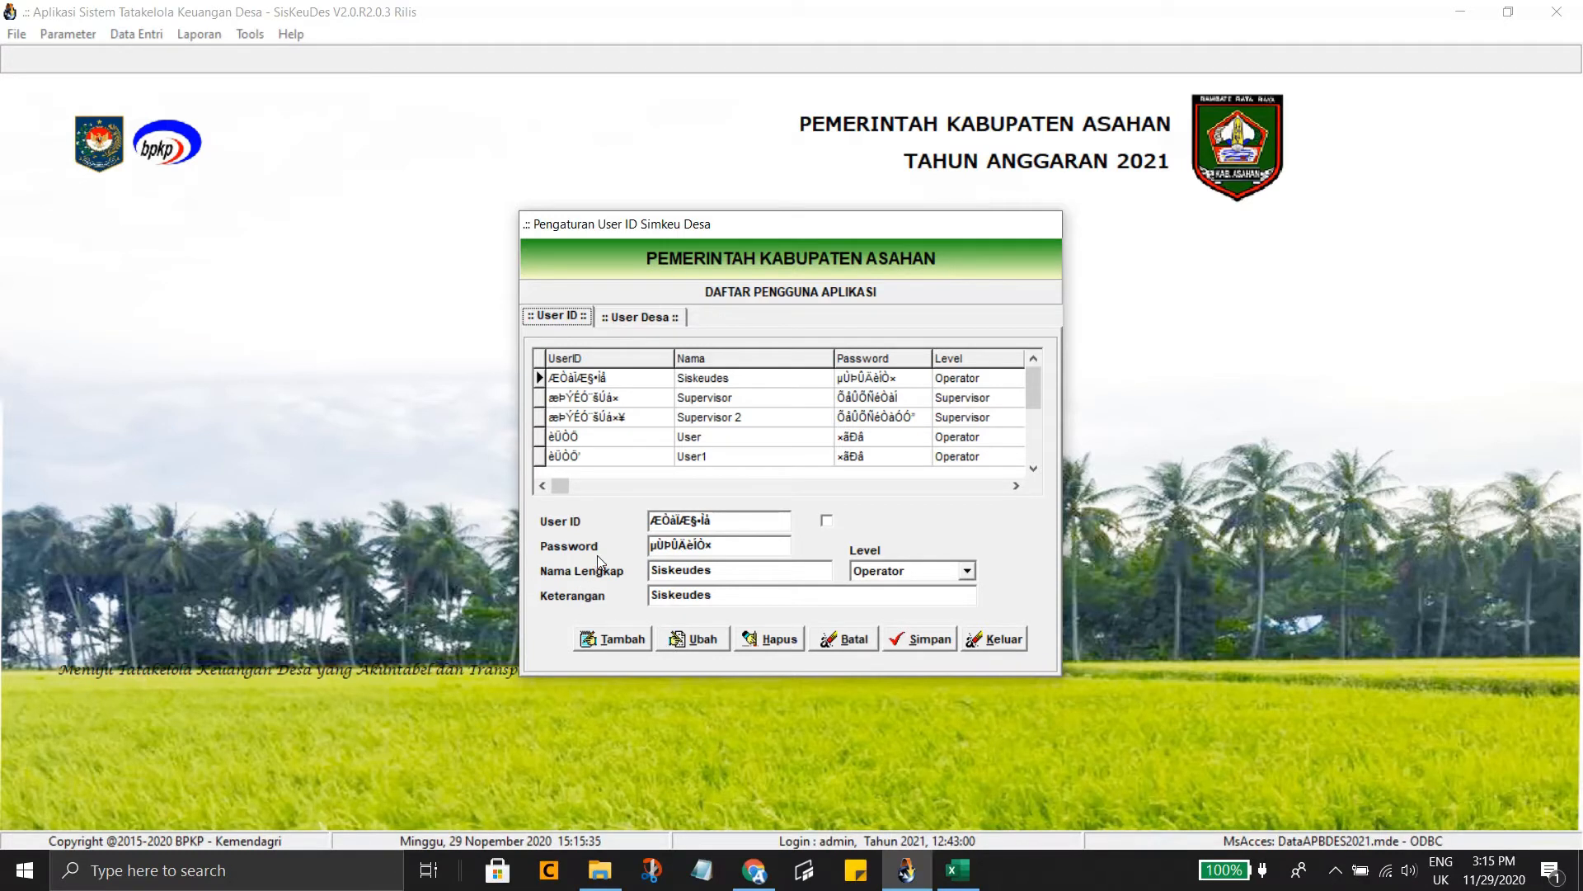
Add a new, empty user record on the User ID tab
{"action": "left_click", "coordinate": [630, 644]}
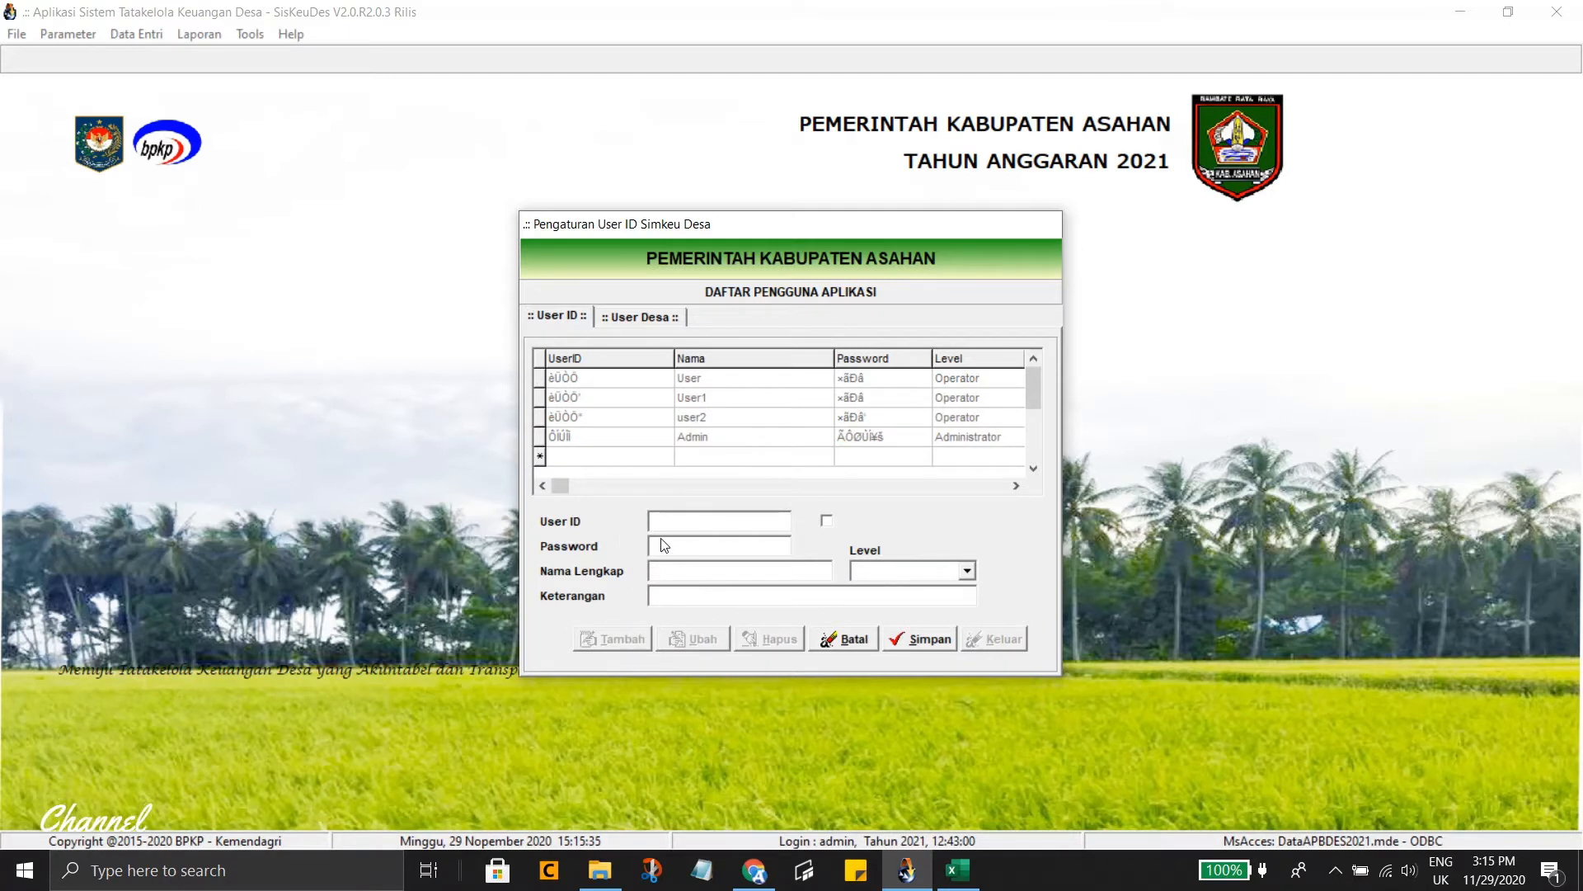
Enter the new user ID and its password, with plain-text display turned on
{"action": "left_click", "coordinate": [681, 523]}
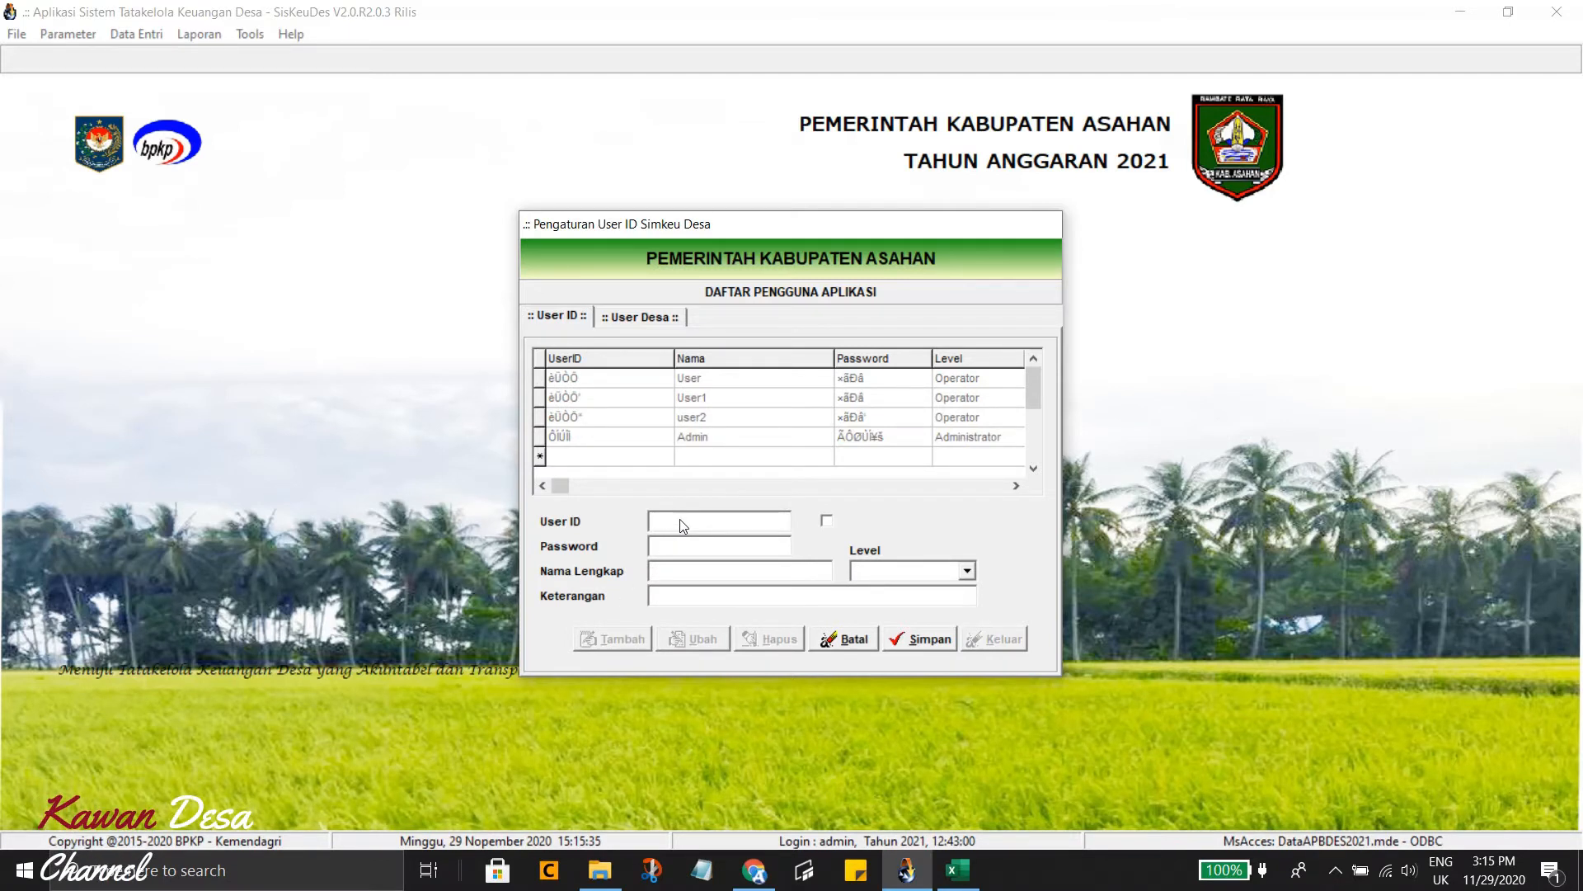
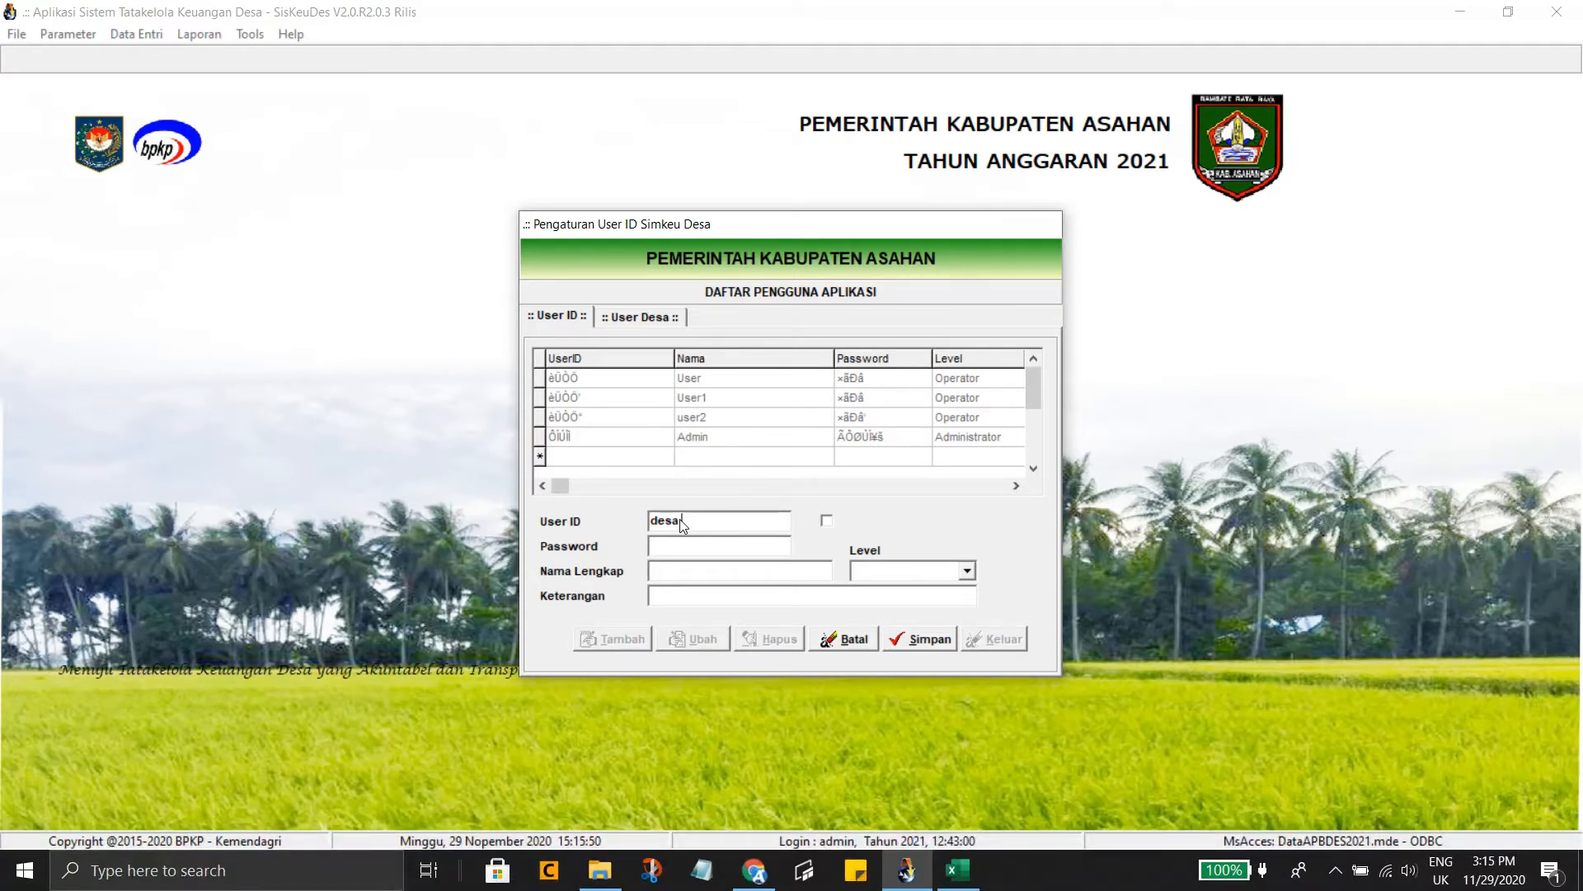
{"action": "left_click", "coordinate": [829, 523]}
{"action": "left_click", "coordinate": [827, 521]}
{"action": "left_click", "coordinate": [745, 550]}
{"action": "key", "text": "Tab"}
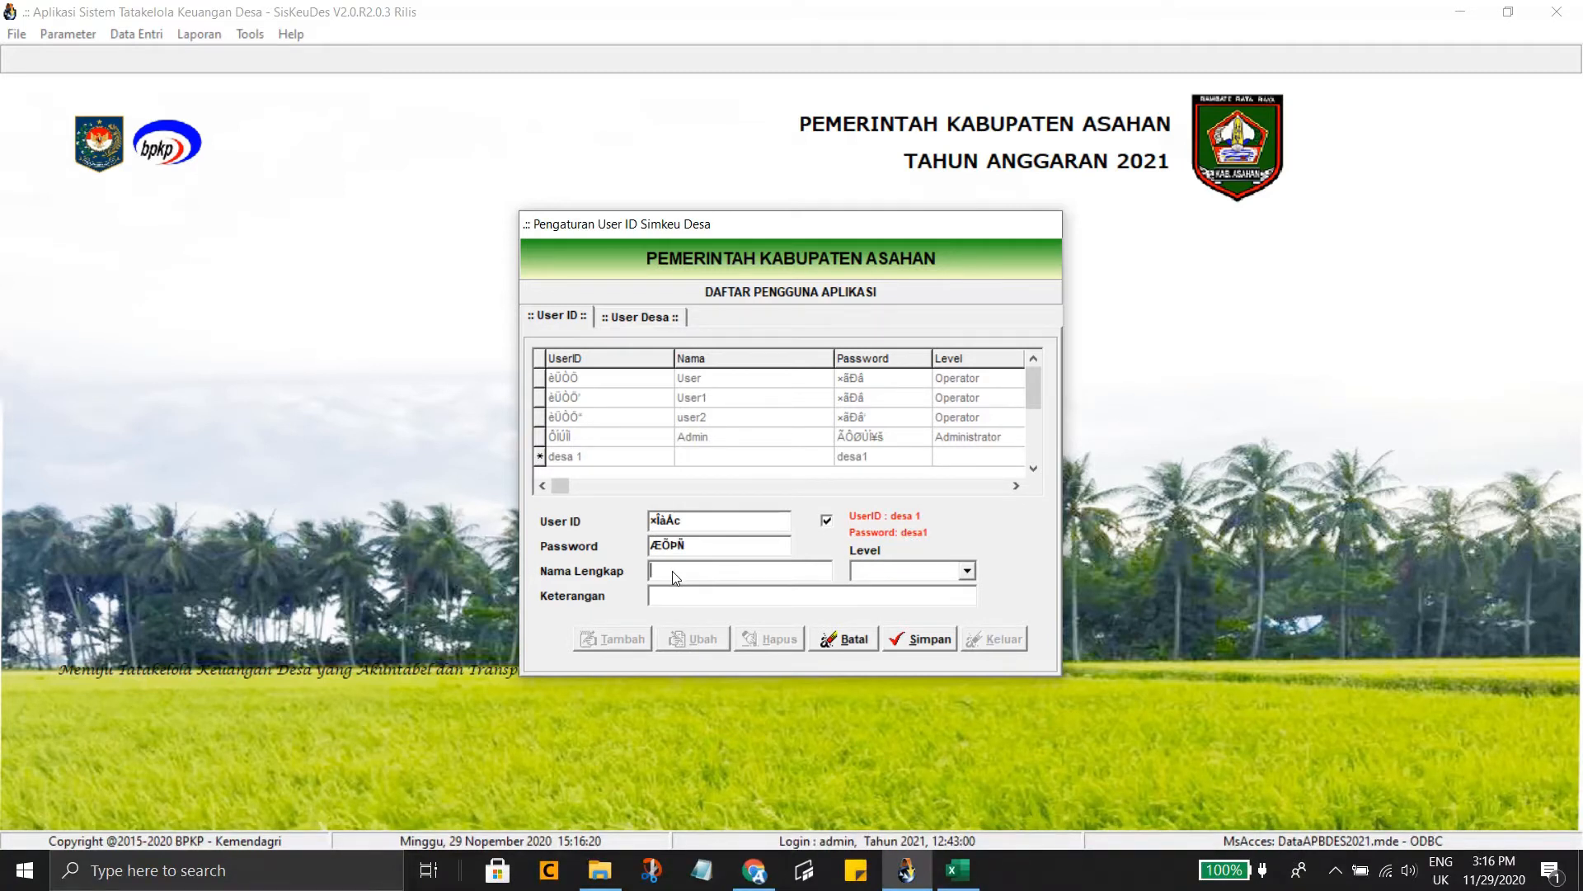
Enter the full name Kaur Keuangan Meranti, correcting the mistyped text
{"action": "type", "text": "Kaur Keuangan Meranti"}
Set level Operator and description 'Desa Meranti Kecamatan Meranti', then save the account
{"action": "left_click", "coordinate": [968, 571]}
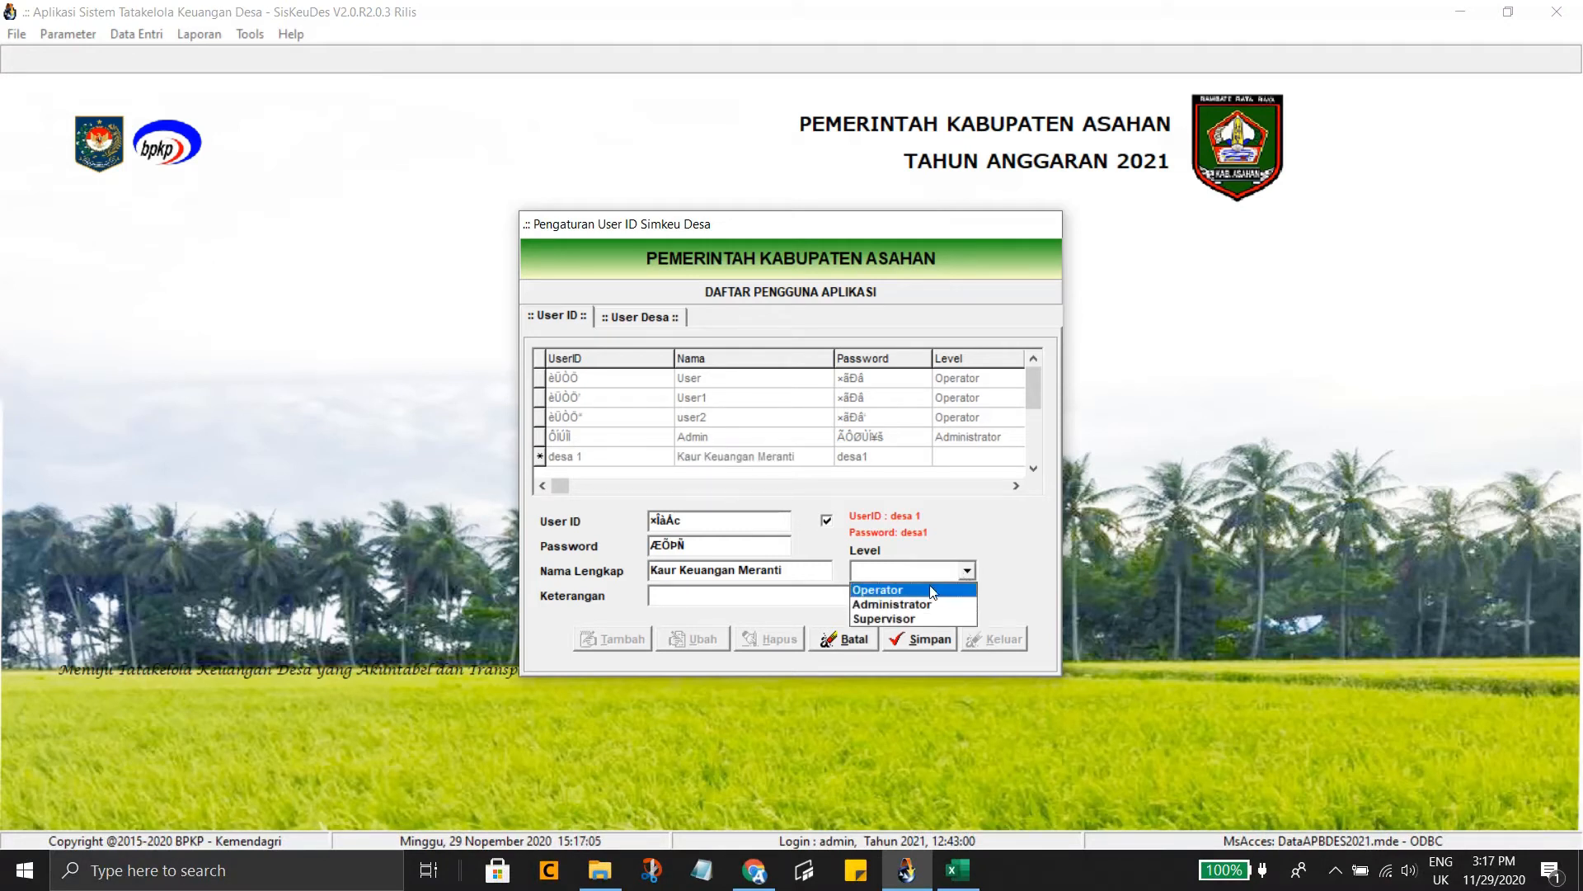
{"action": "left_click", "coordinate": [884, 591]}
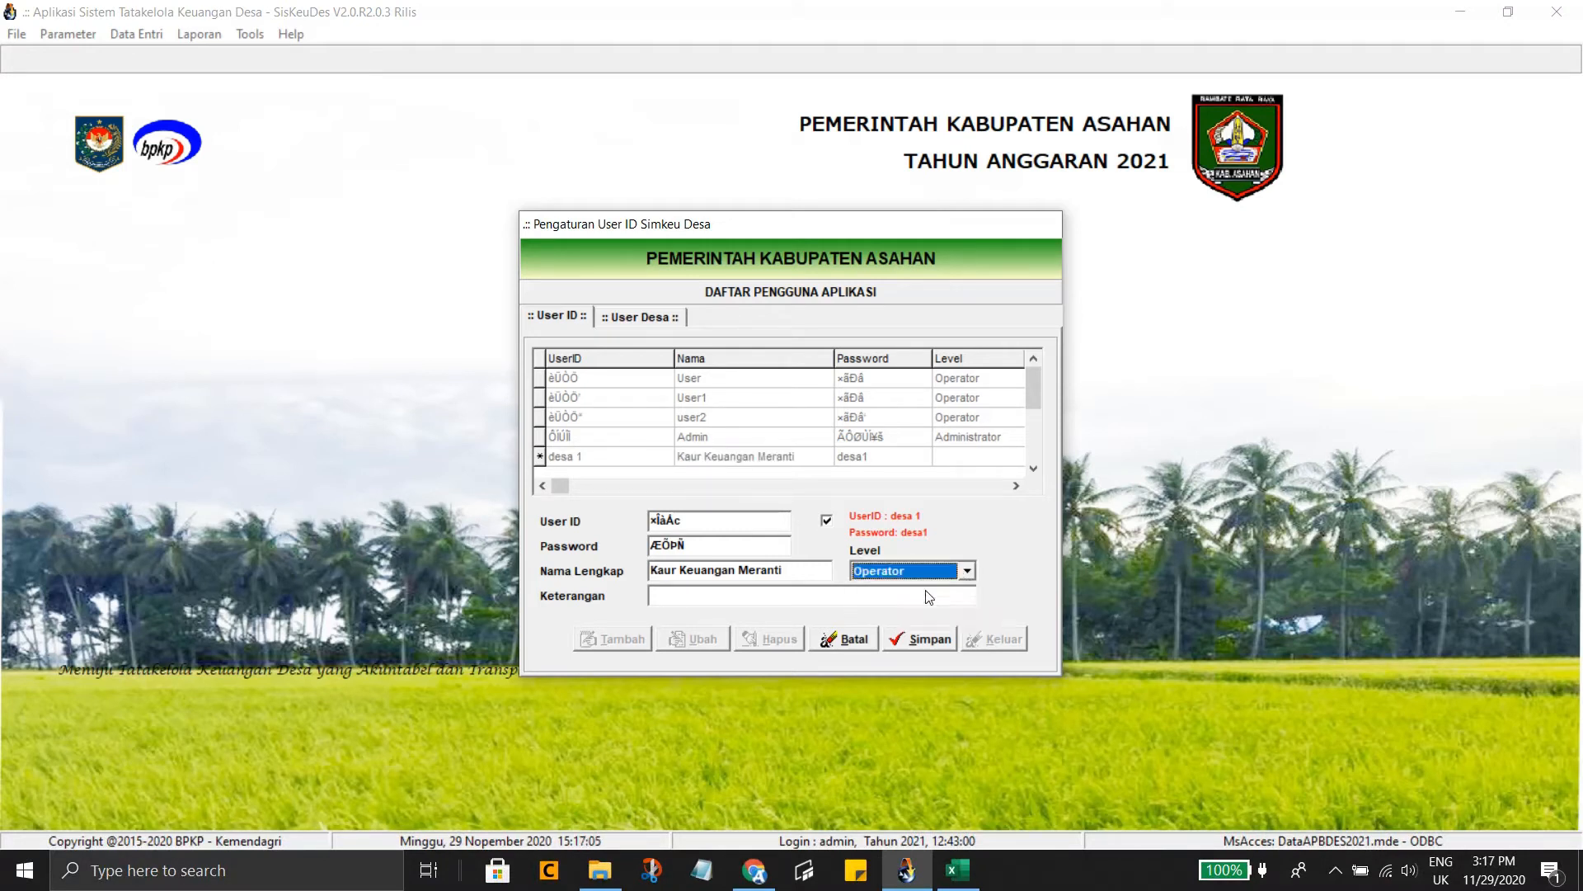
{"action": "left_click", "coordinate": [740, 601]}
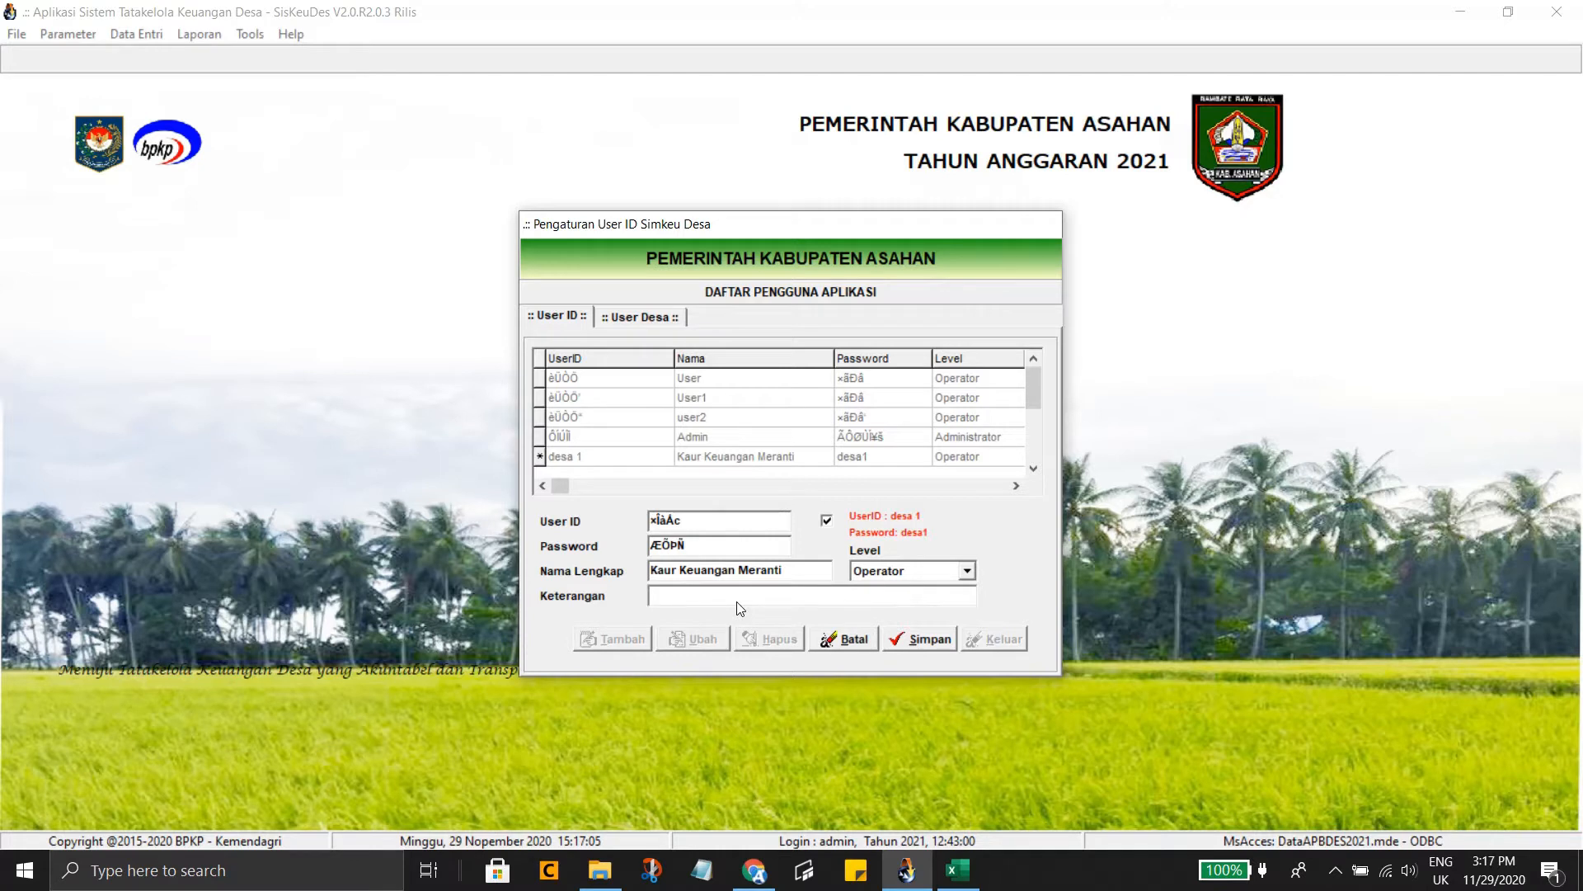
{"action": "type", "text": "Desa Meranti Kecamatan Meranti"}
{"action": "left_click", "coordinate": [924, 642]}
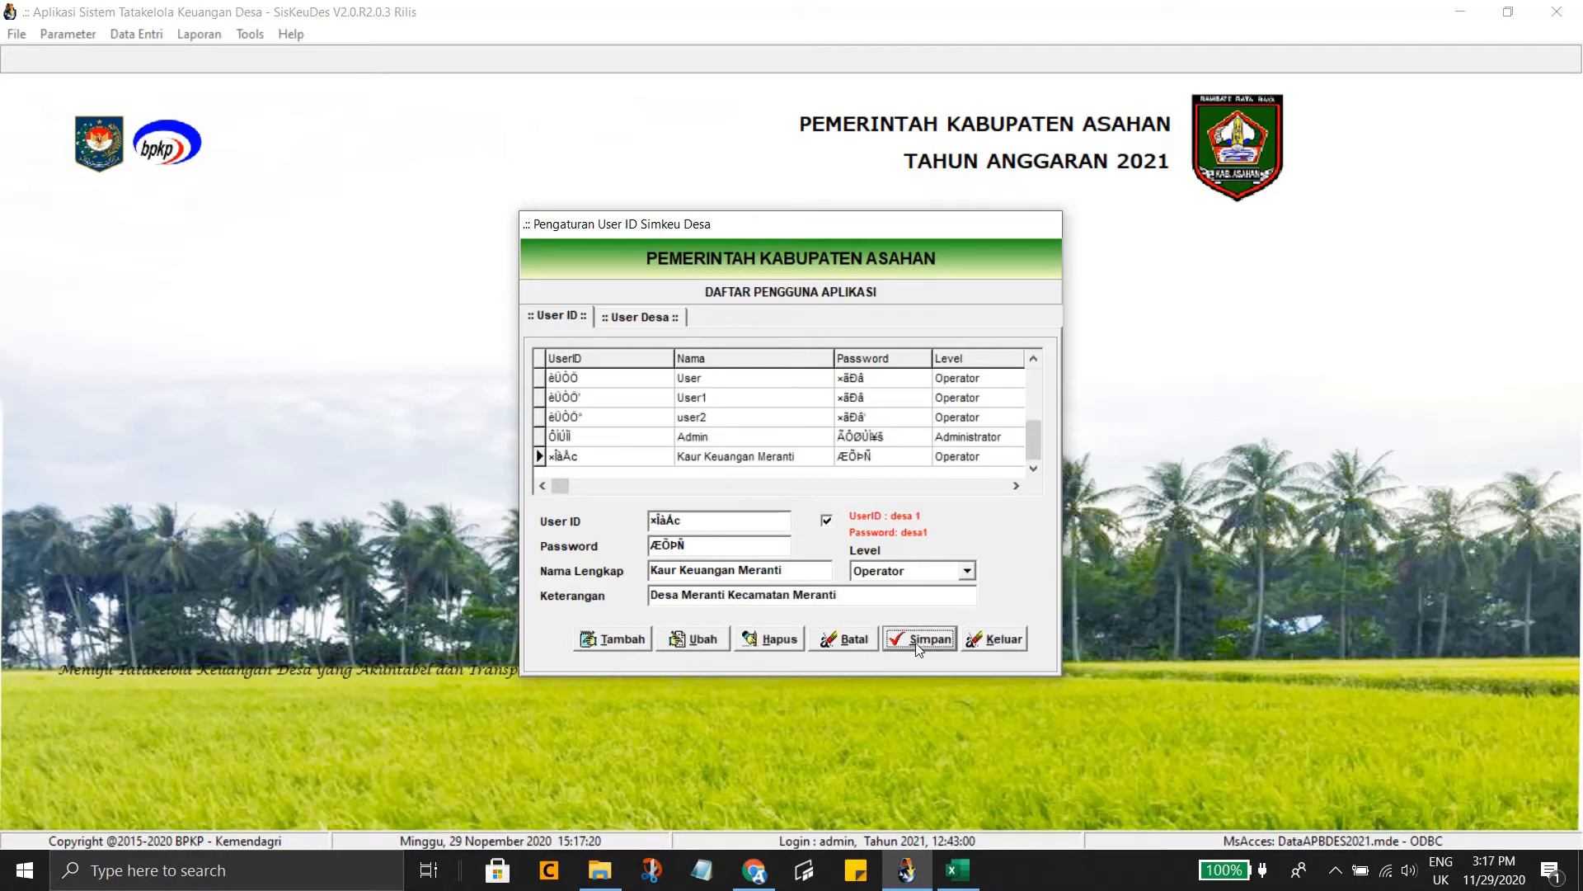
Select the Kaur Keuangan Meranti user and switch to the User Desa mapping page
{"action": "left_click", "coordinate": [722, 459]}
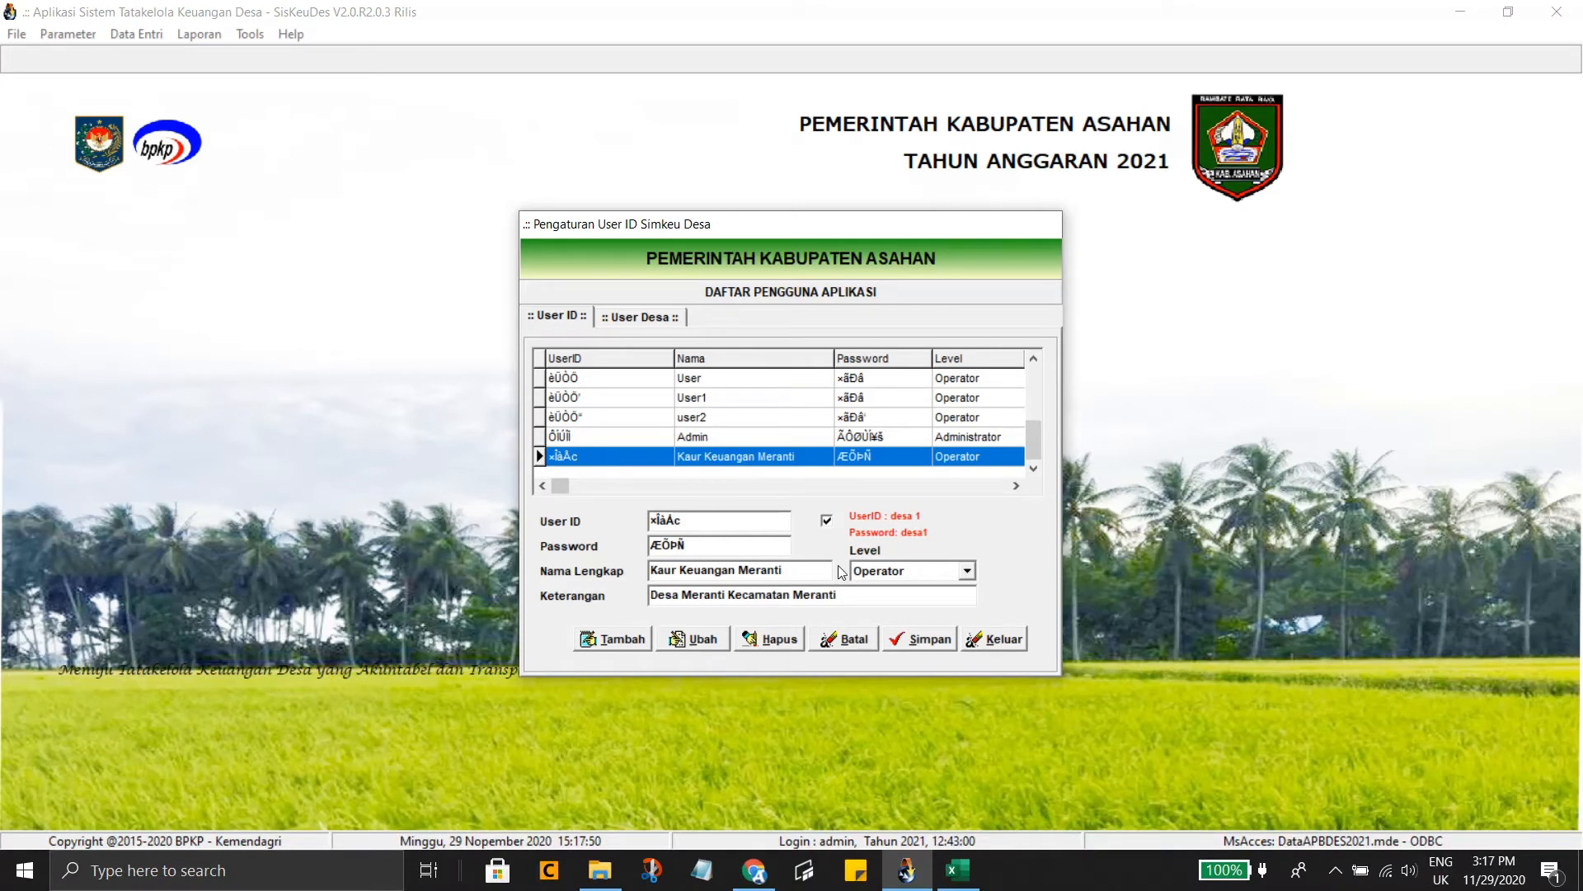
{"action": "left_click", "coordinate": [647, 319]}
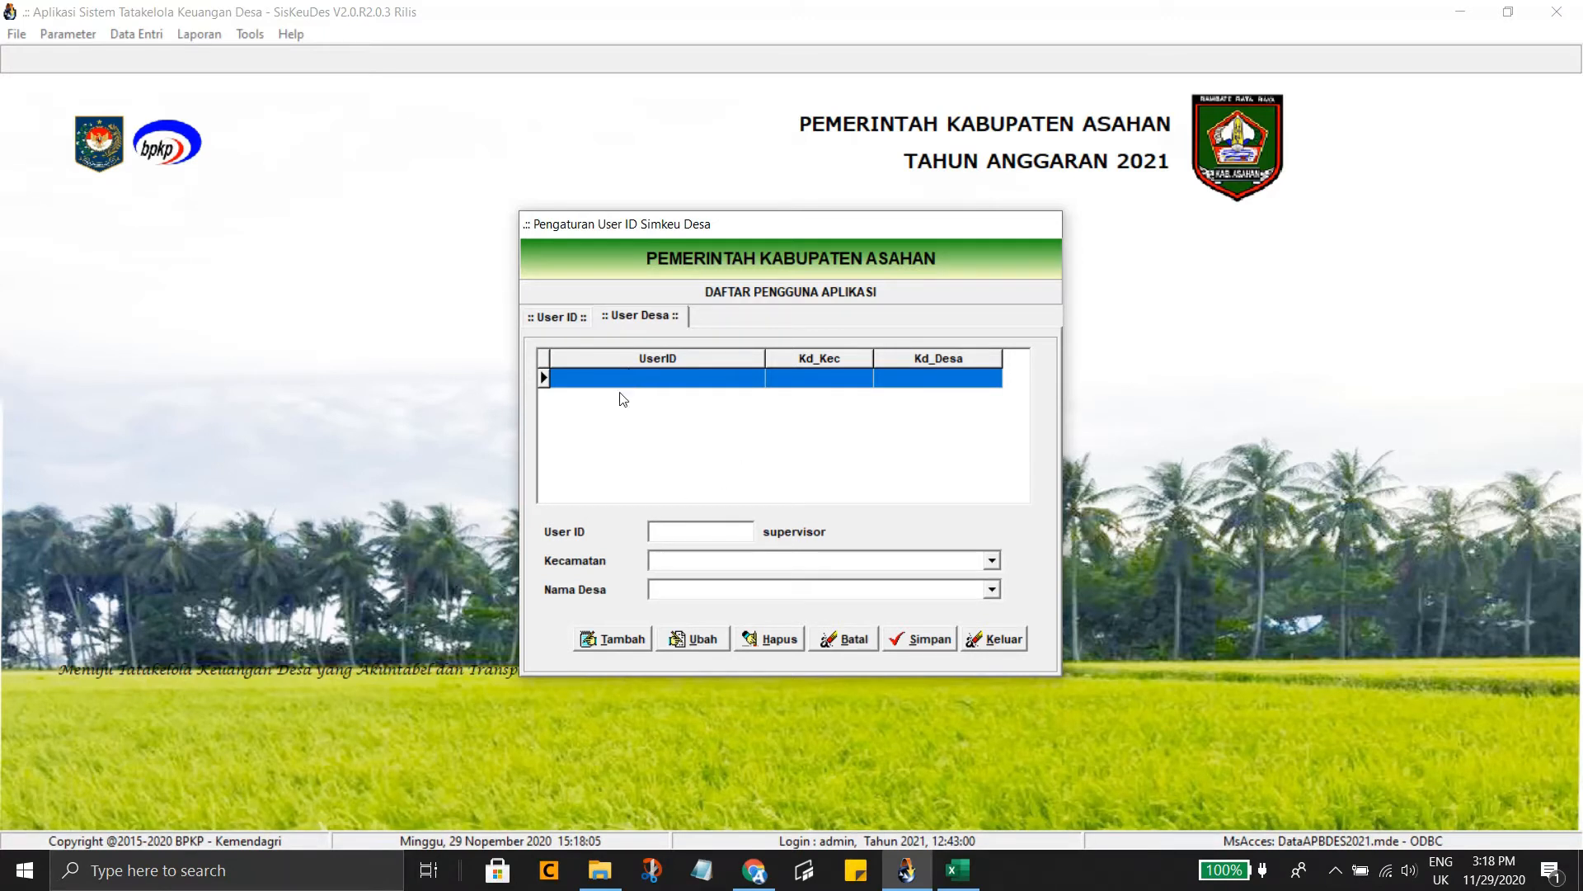
Map the user to KECAMATAN MERANTI and PEMERINTAH DESA MERANTI, and save the mapping
{"action": "left_click", "coordinate": [613, 640]}
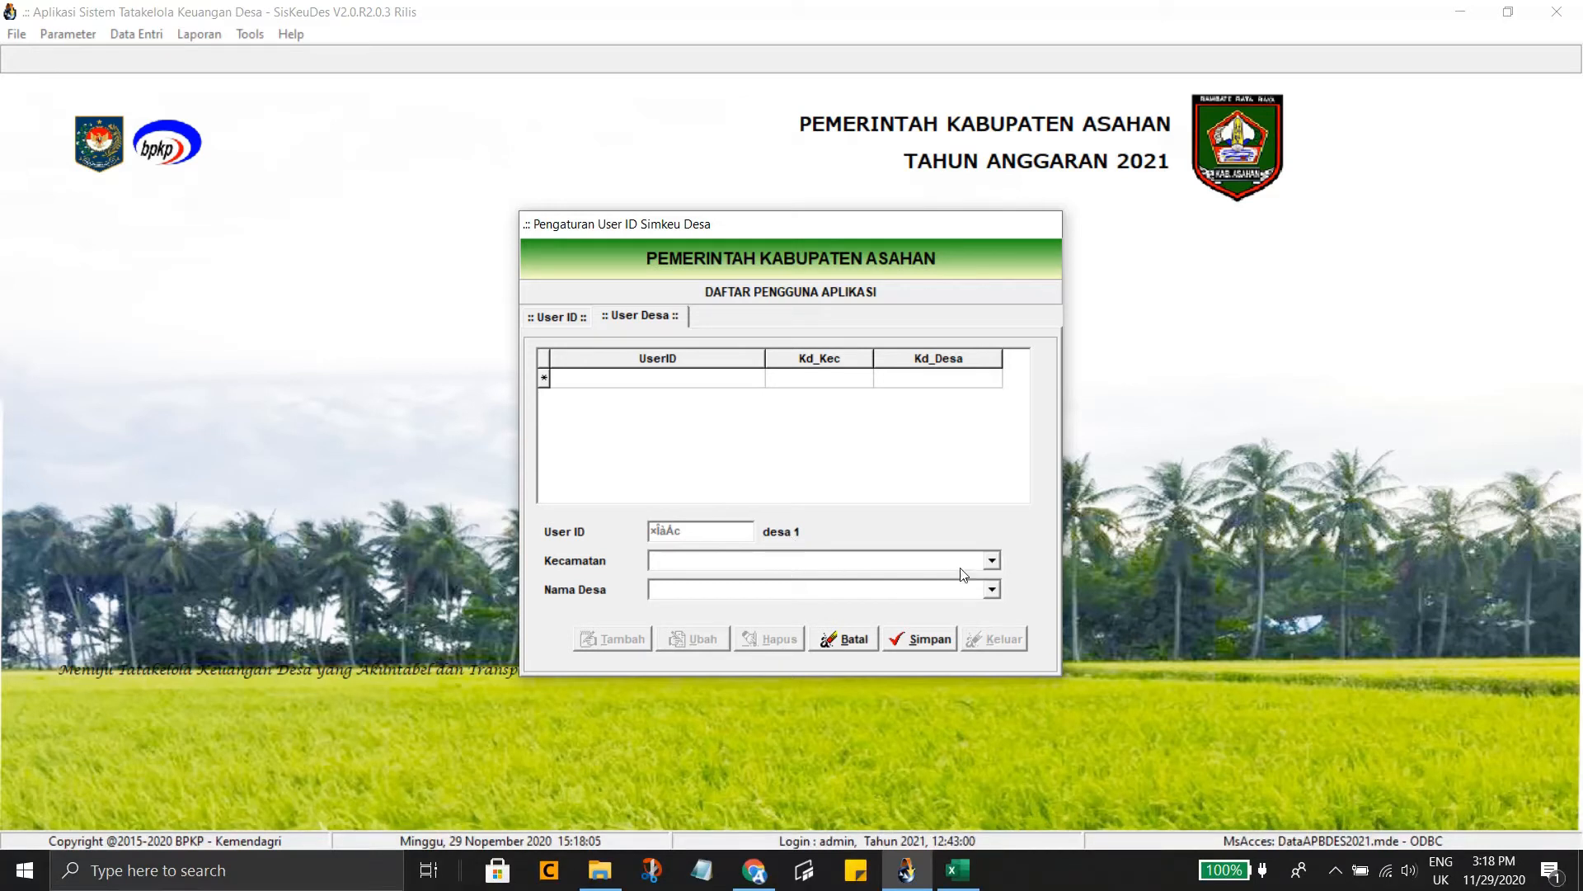
{"action": "left_click", "coordinate": [993, 564]}
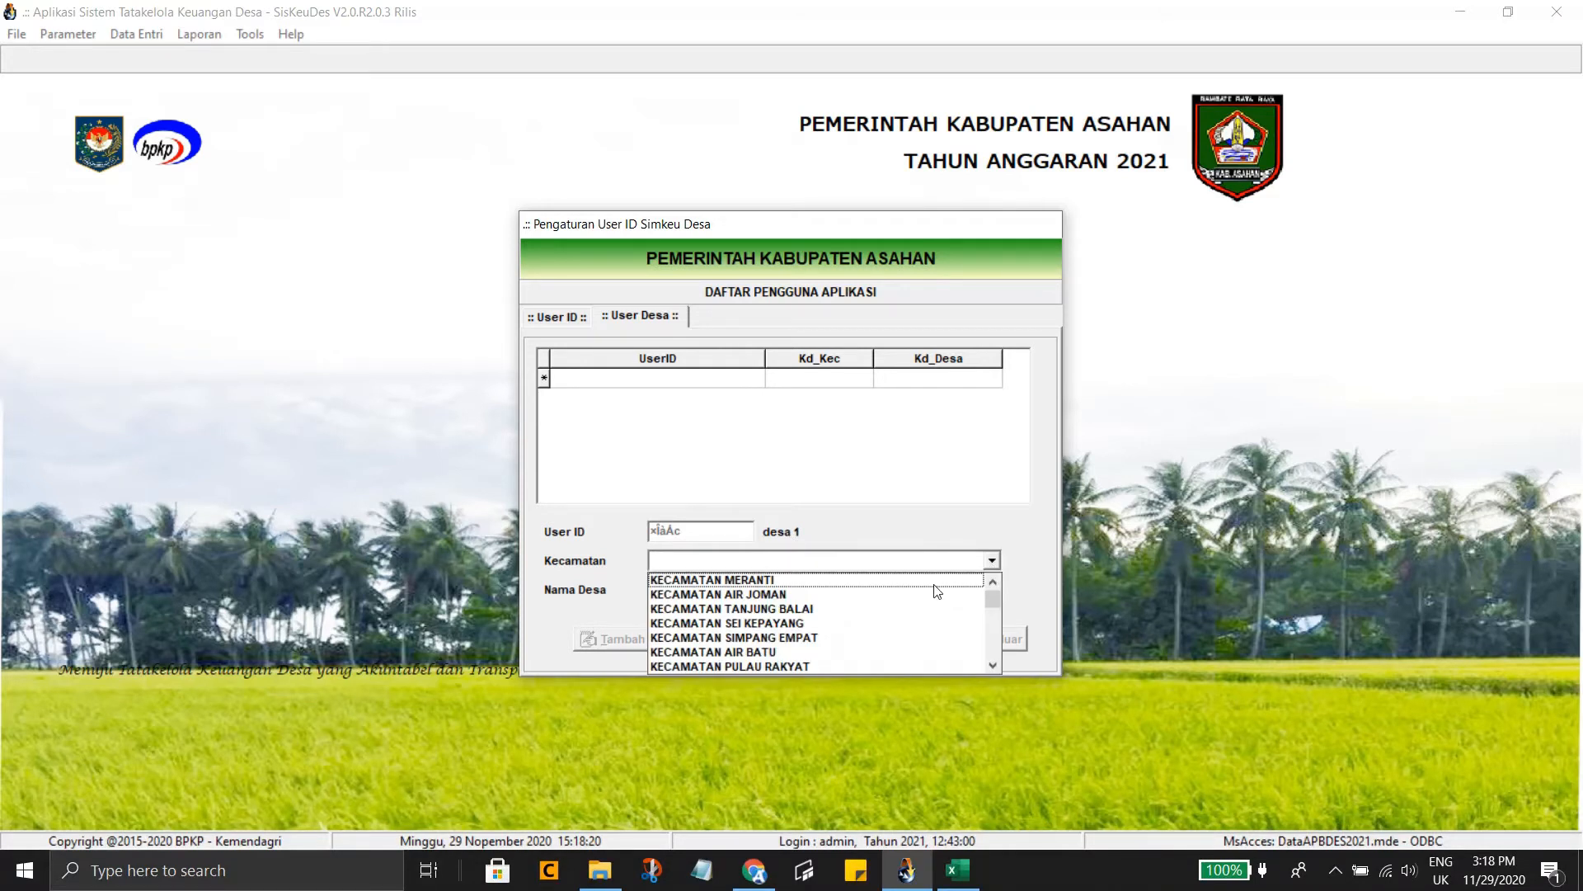
{"action": "left_click", "coordinate": [936, 580]}
{"action": "left_click", "coordinate": [993, 588]}
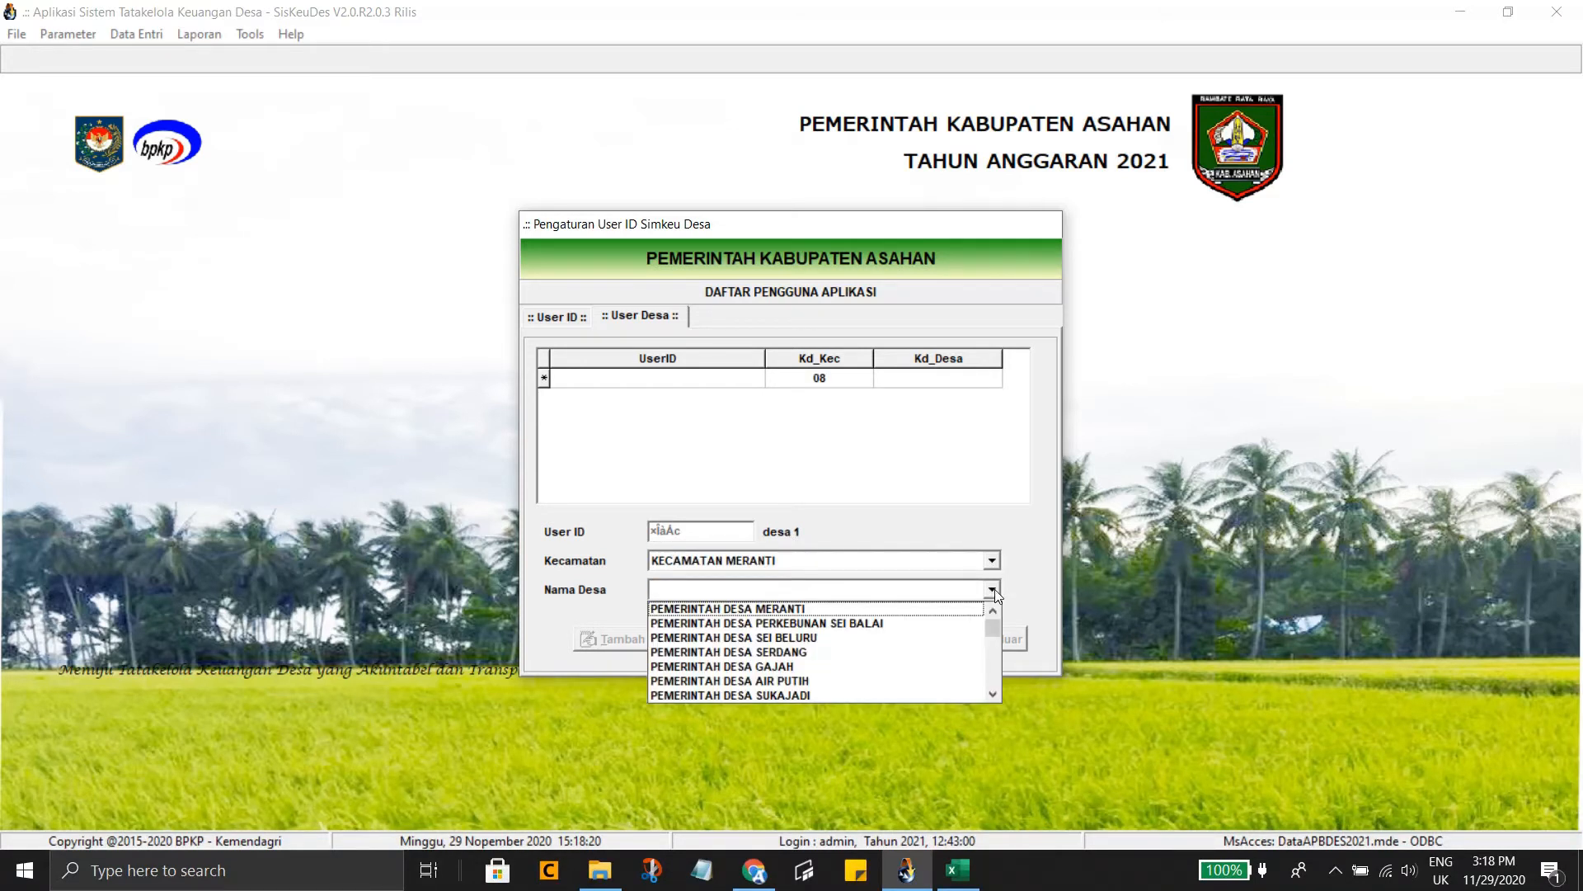
{"action": "left_click", "coordinate": [943, 609]}
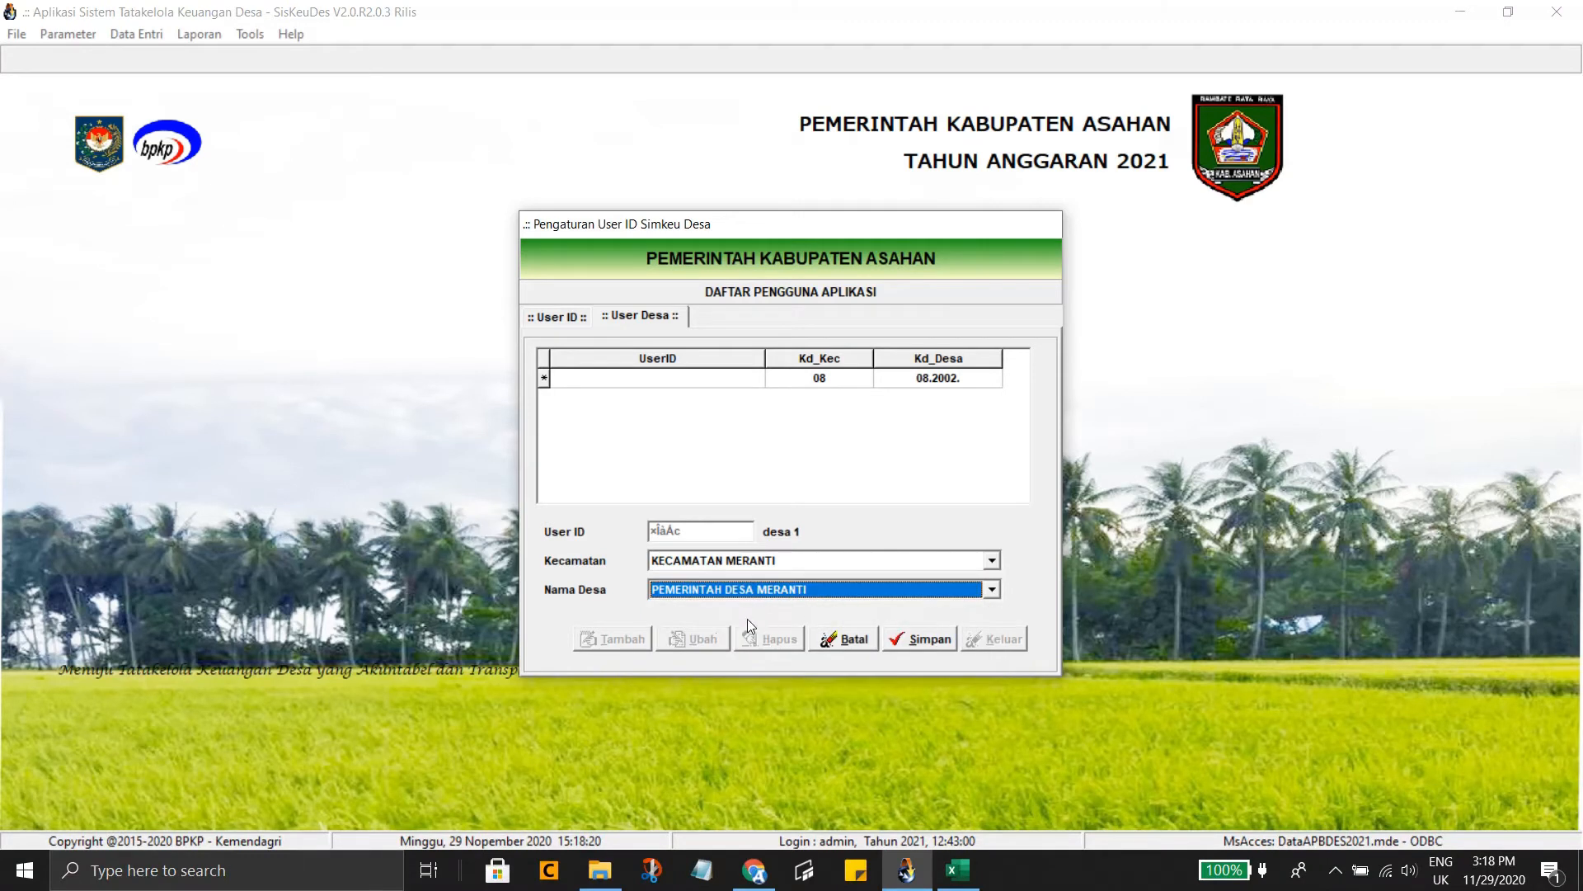
{"action": "left_click", "coordinate": [920, 640]}
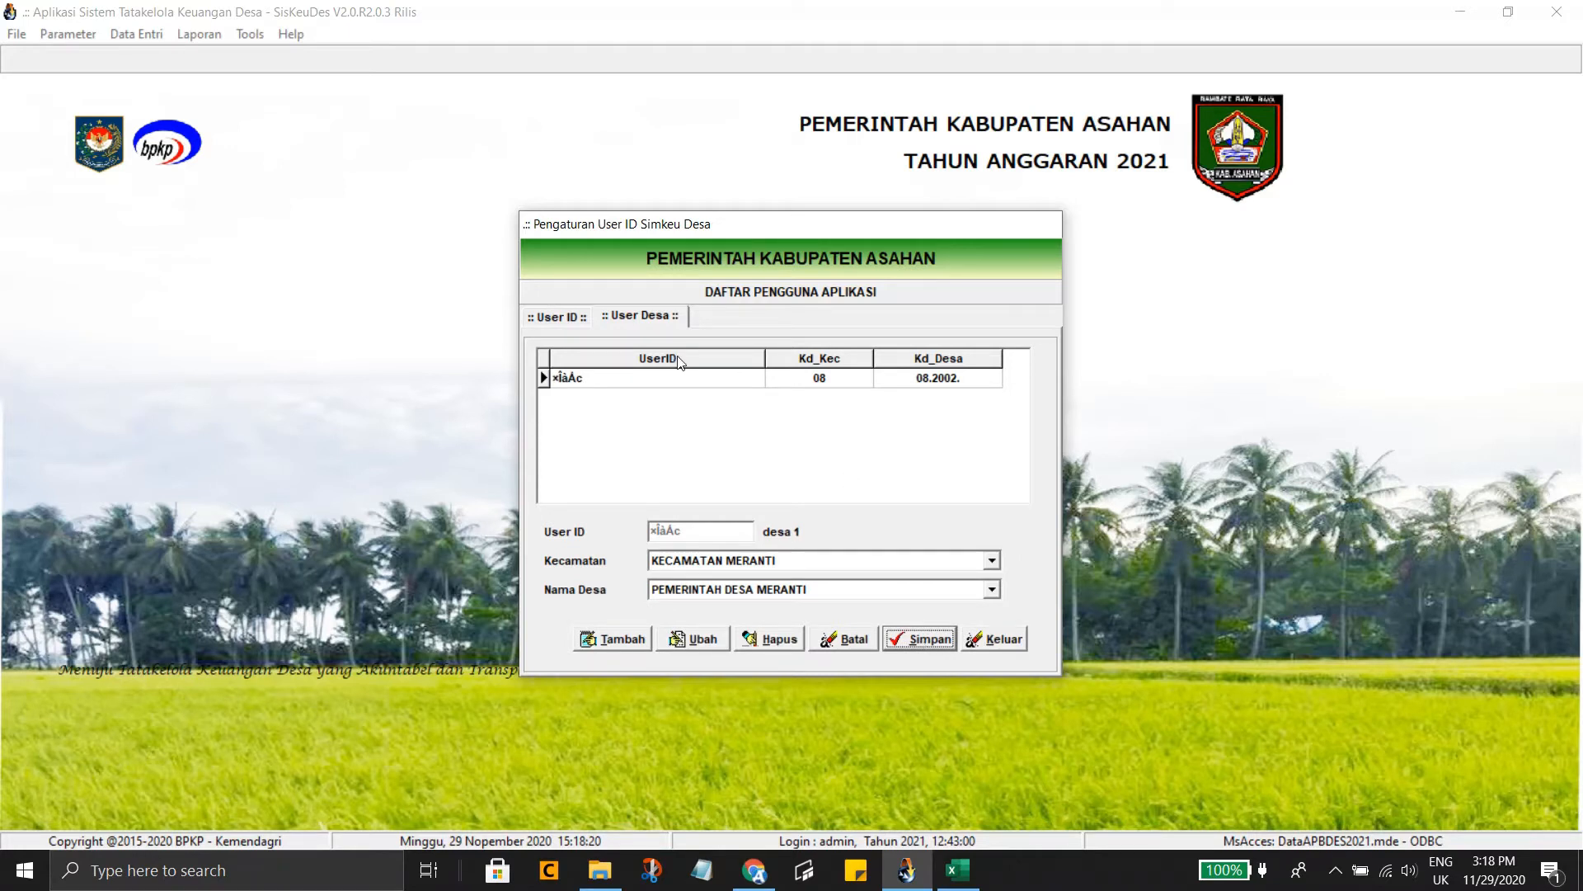
Check the saved village mapping on User Desa, then return to the User ID list
{"action": "left_click", "coordinate": [574, 318]}
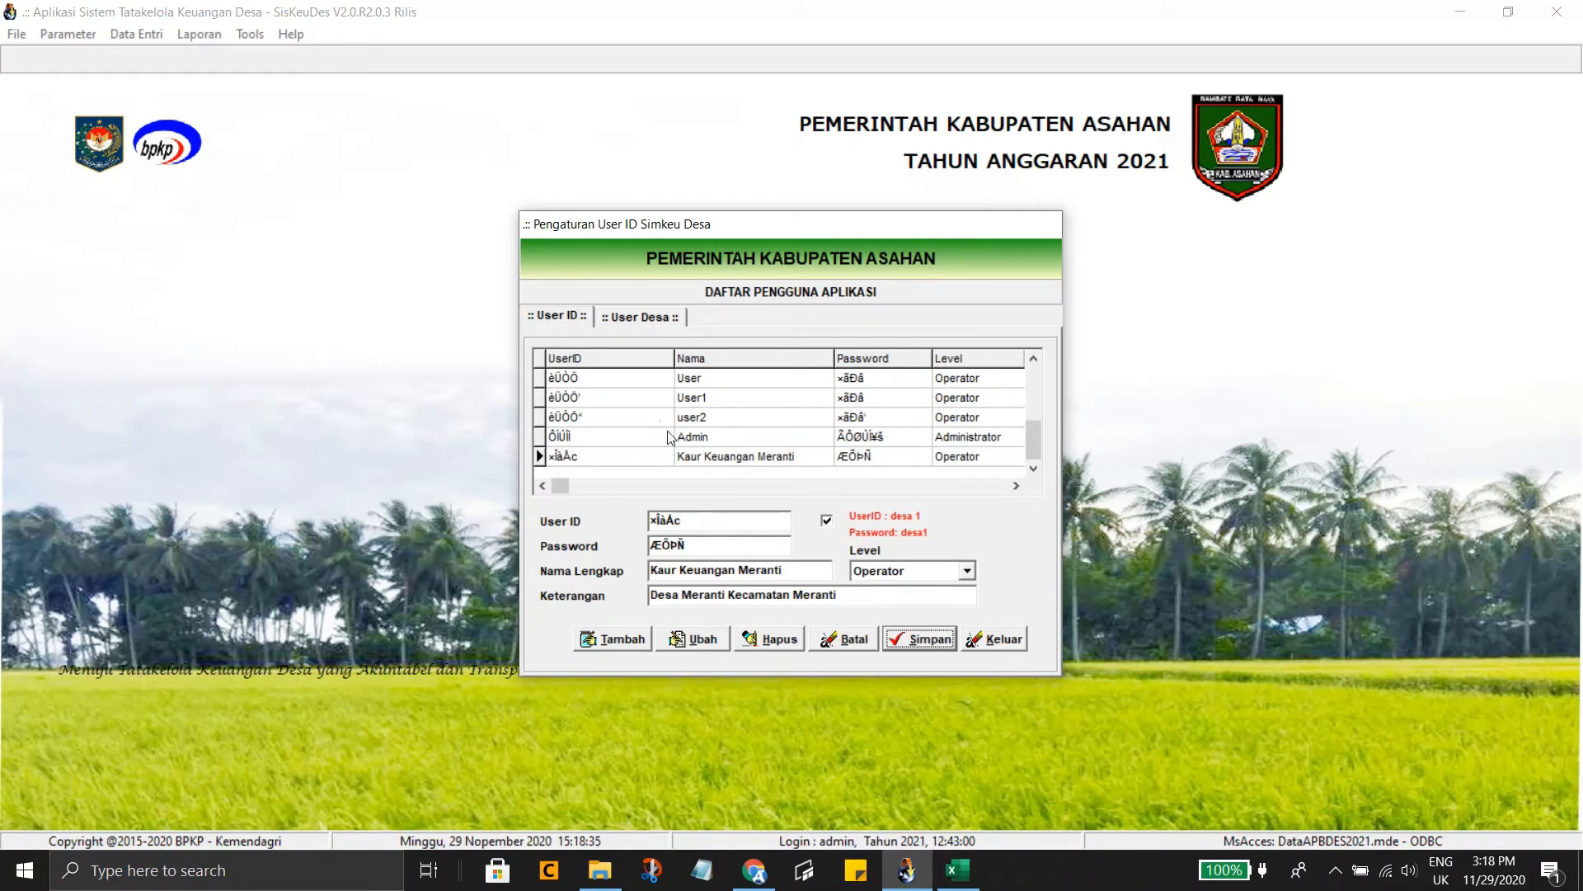
{"action": "left_click", "coordinate": [628, 319]}
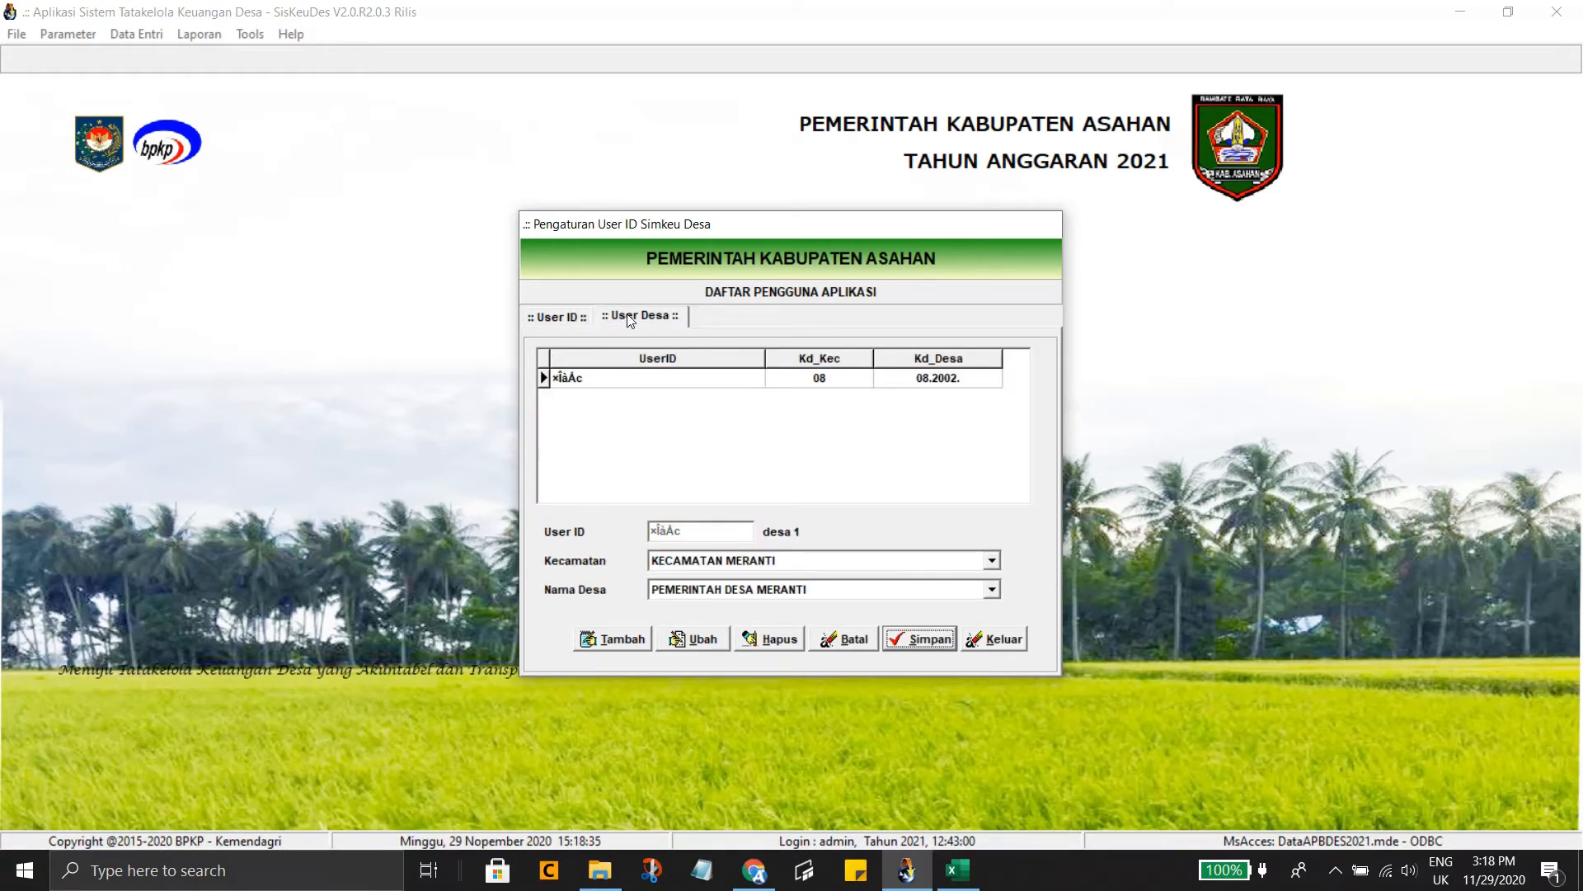
{"action": "left_click", "coordinate": [992, 590]}
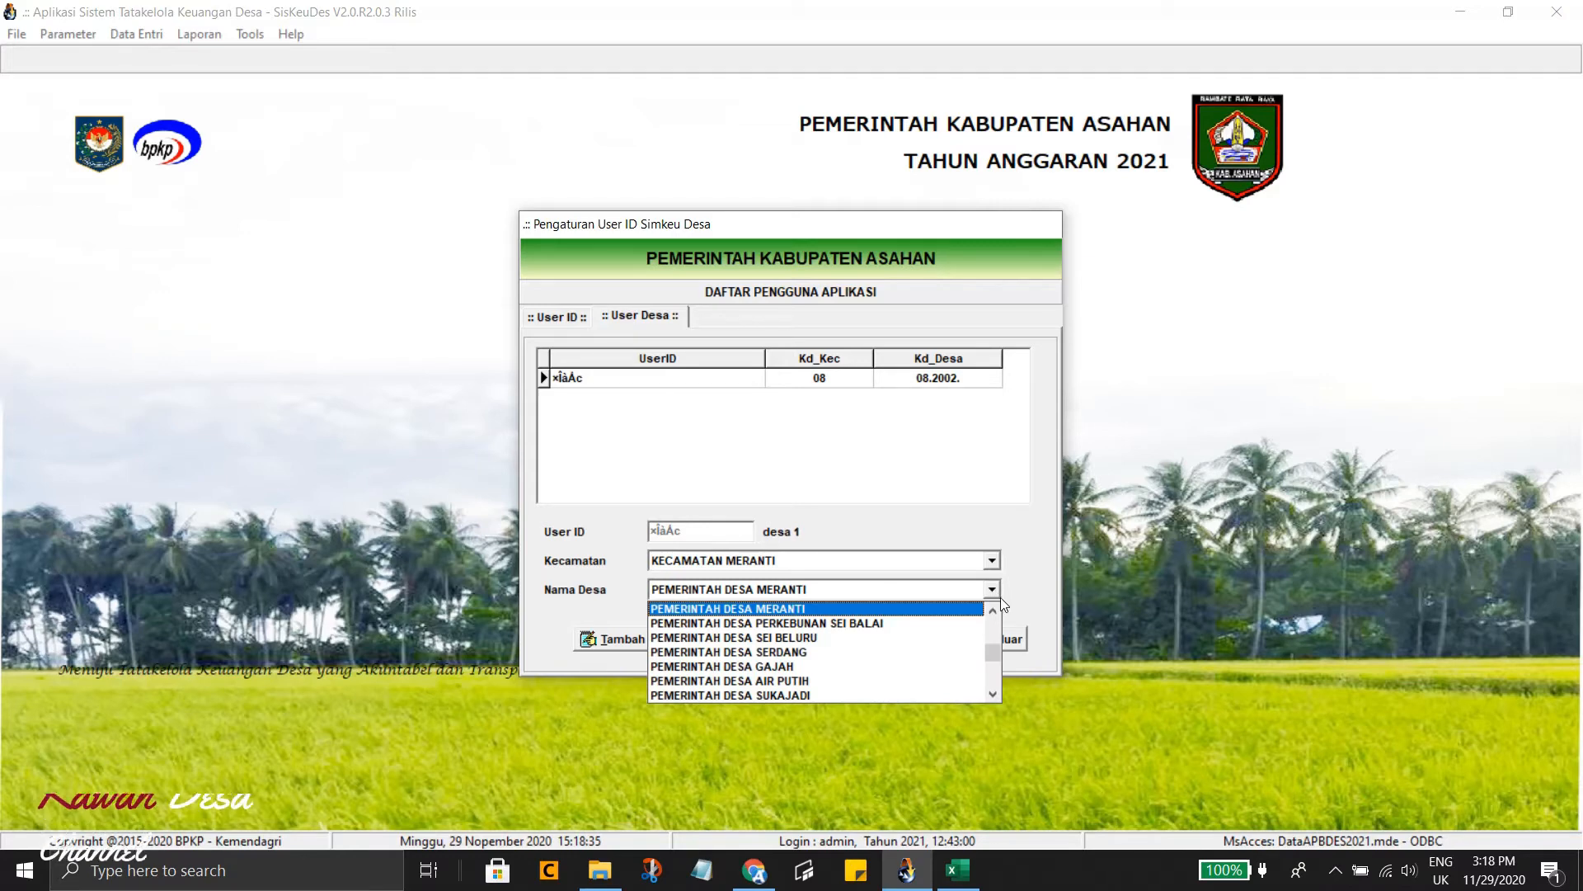
{"action": "left_click", "coordinate": [562, 320]}
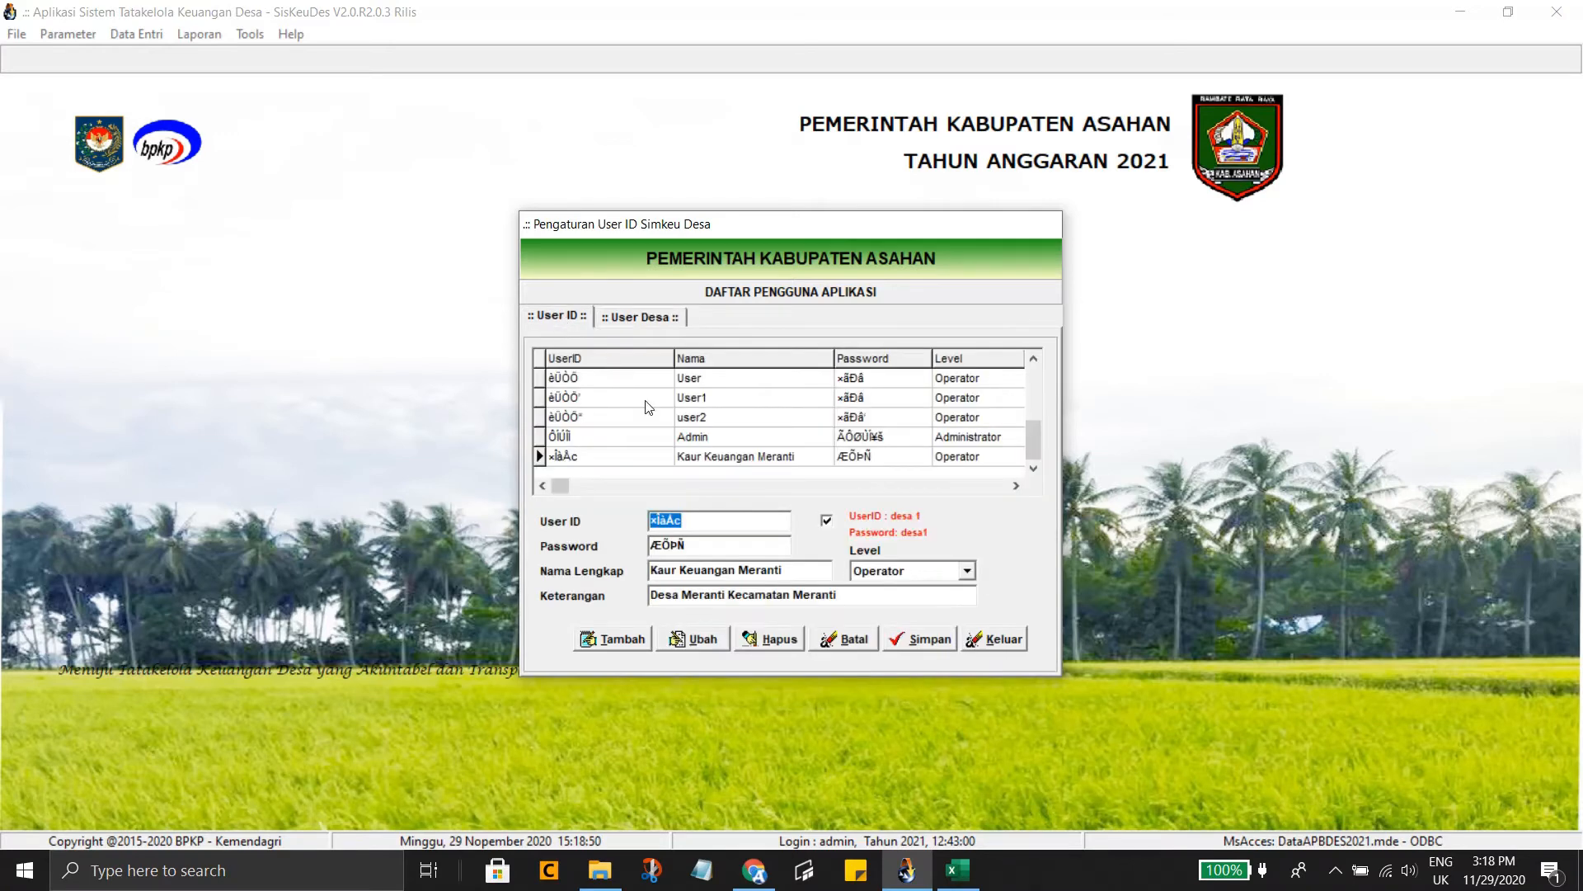
Add a new user with its ID, password and full name Kaur Keuangan Serdang
{"action": "left_click", "coordinate": [618, 645]}
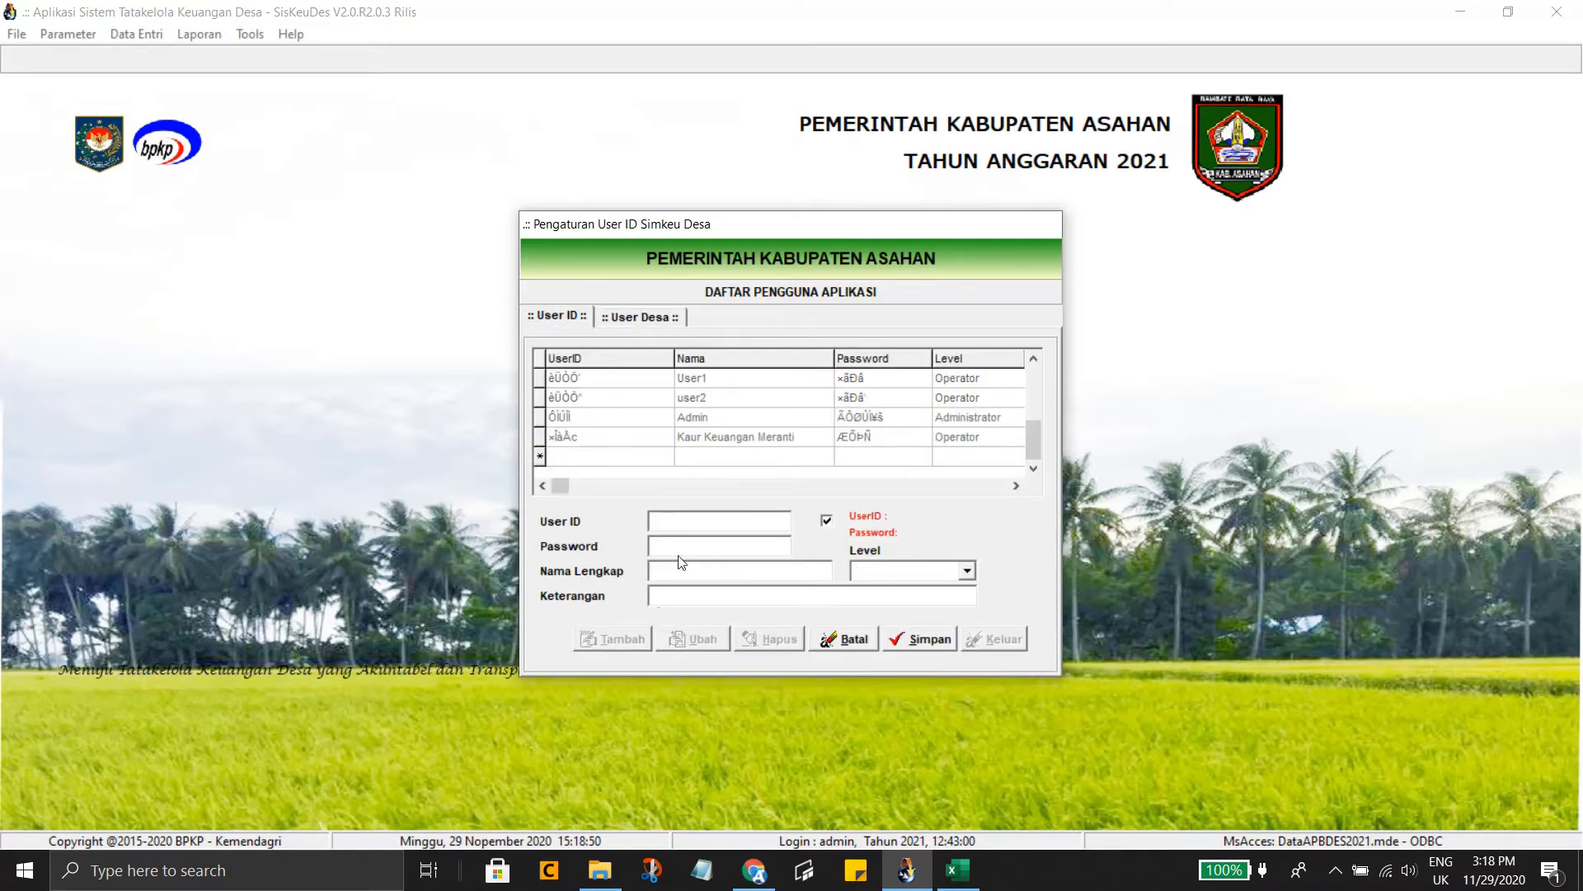
{"action": "type", "text": "Des"}
{"action": "key", "text": "BackSpace"}
{"action": "key", "text": "BackSpace"}
{"action": "key", "text": "BackSpace"}
{"action": "key", "text": "Tab"}
{"action": "key", "text": "Tab"}
{"action": "type", "text": "K"}
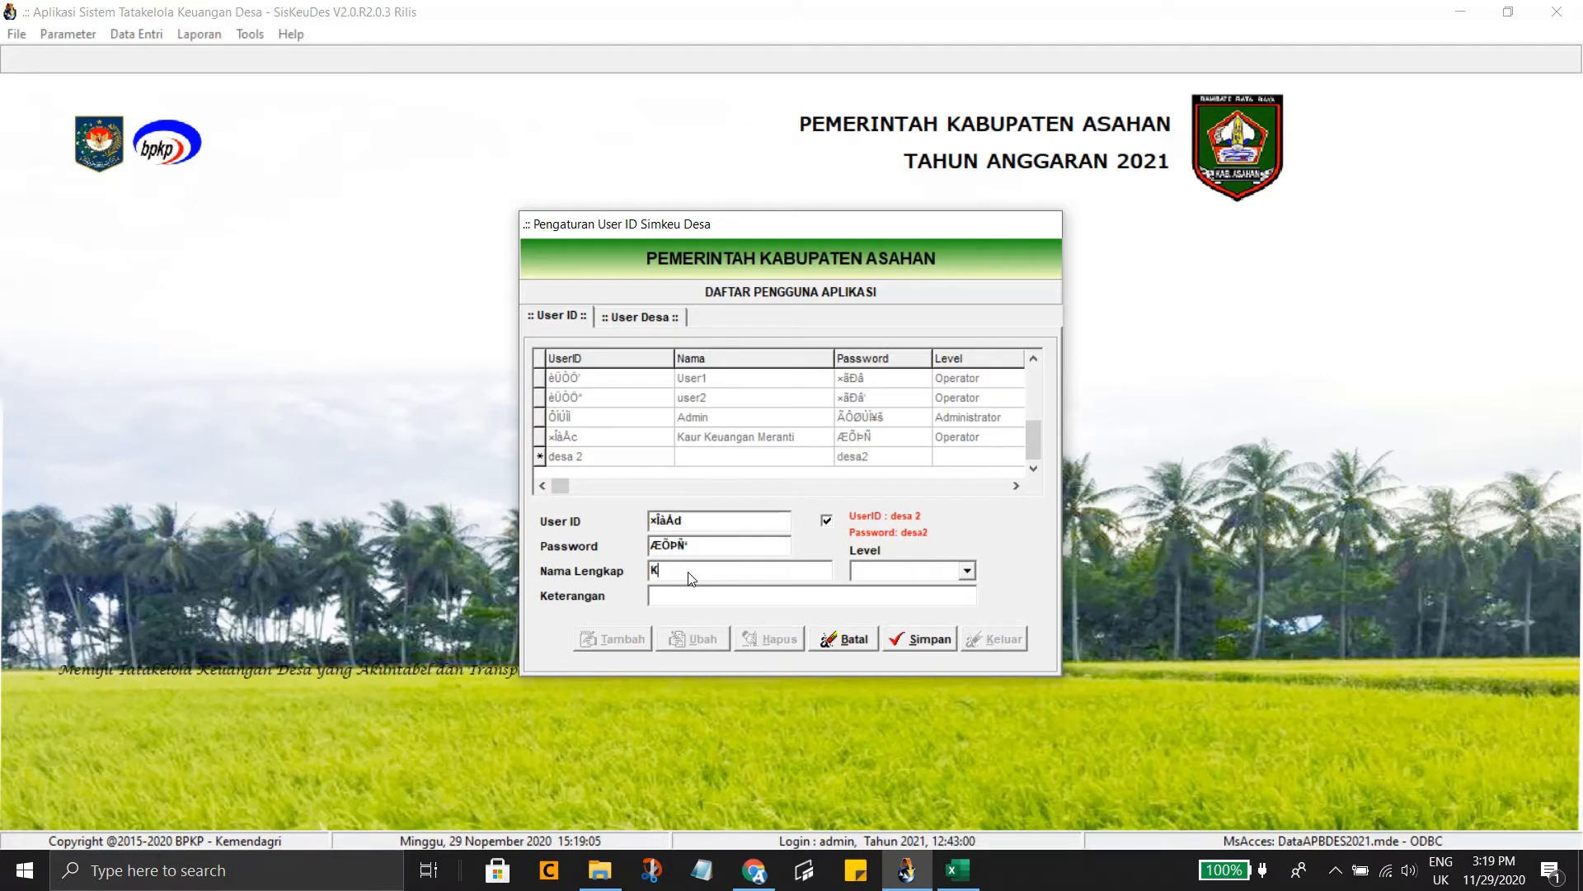
{"action": "type", "text": "aur Keuangan Serdang"}
Set level Operator, description 'Kaur Keuangan Desa Serdang Kecamatan Meranti', save, and select the account
{"action": "left_click", "coordinate": [966, 570]}
{"action": "left_click", "coordinate": [944, 590]}
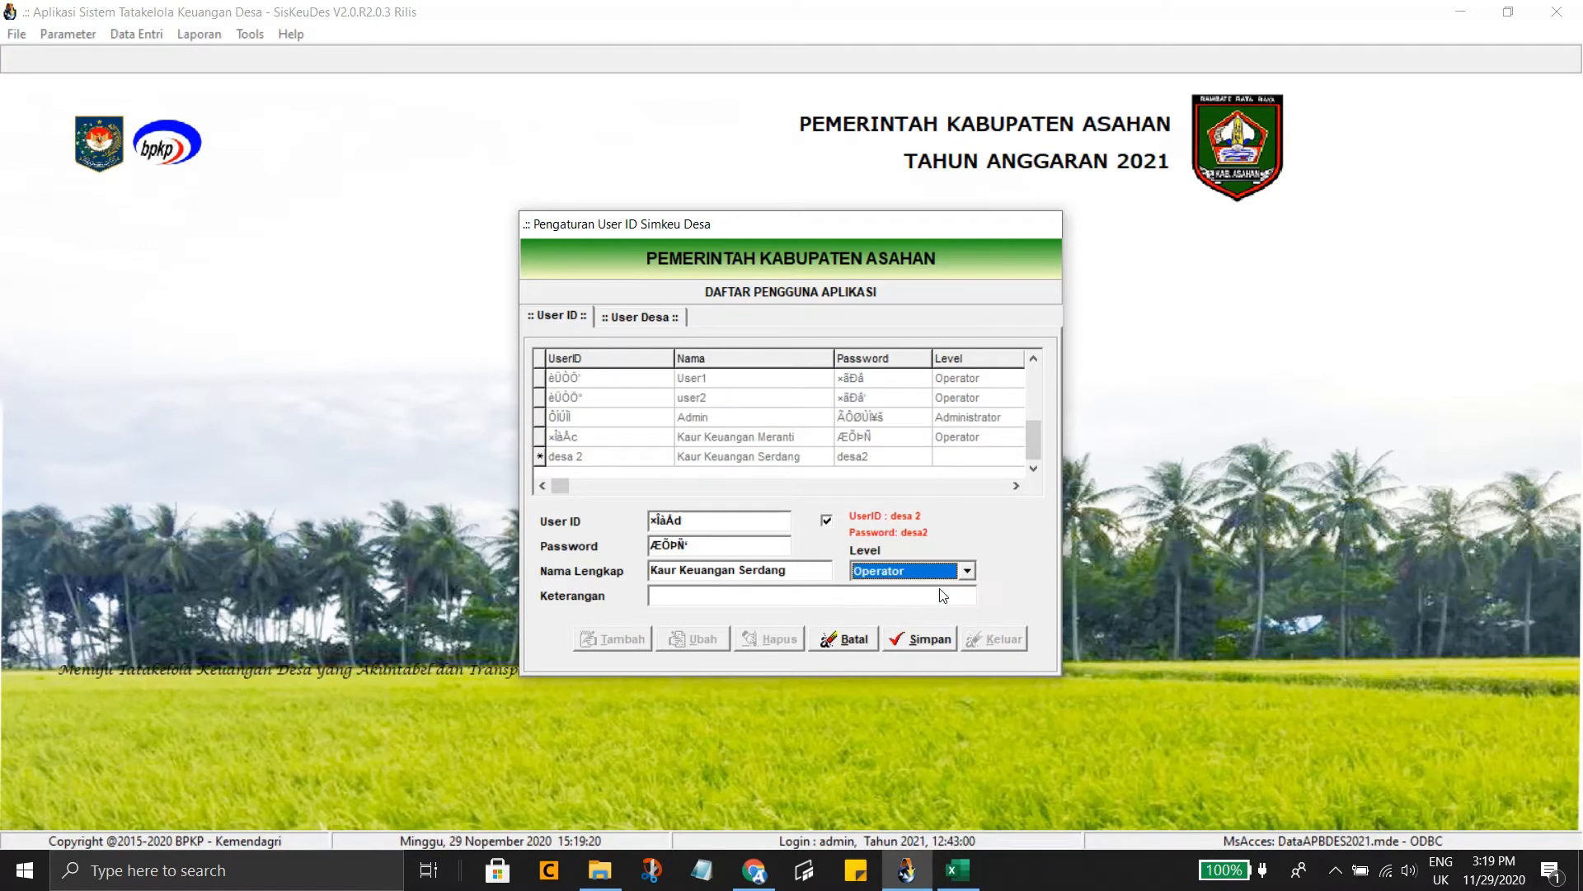
{"action": "left_click", "coordinate": [829, 602]}
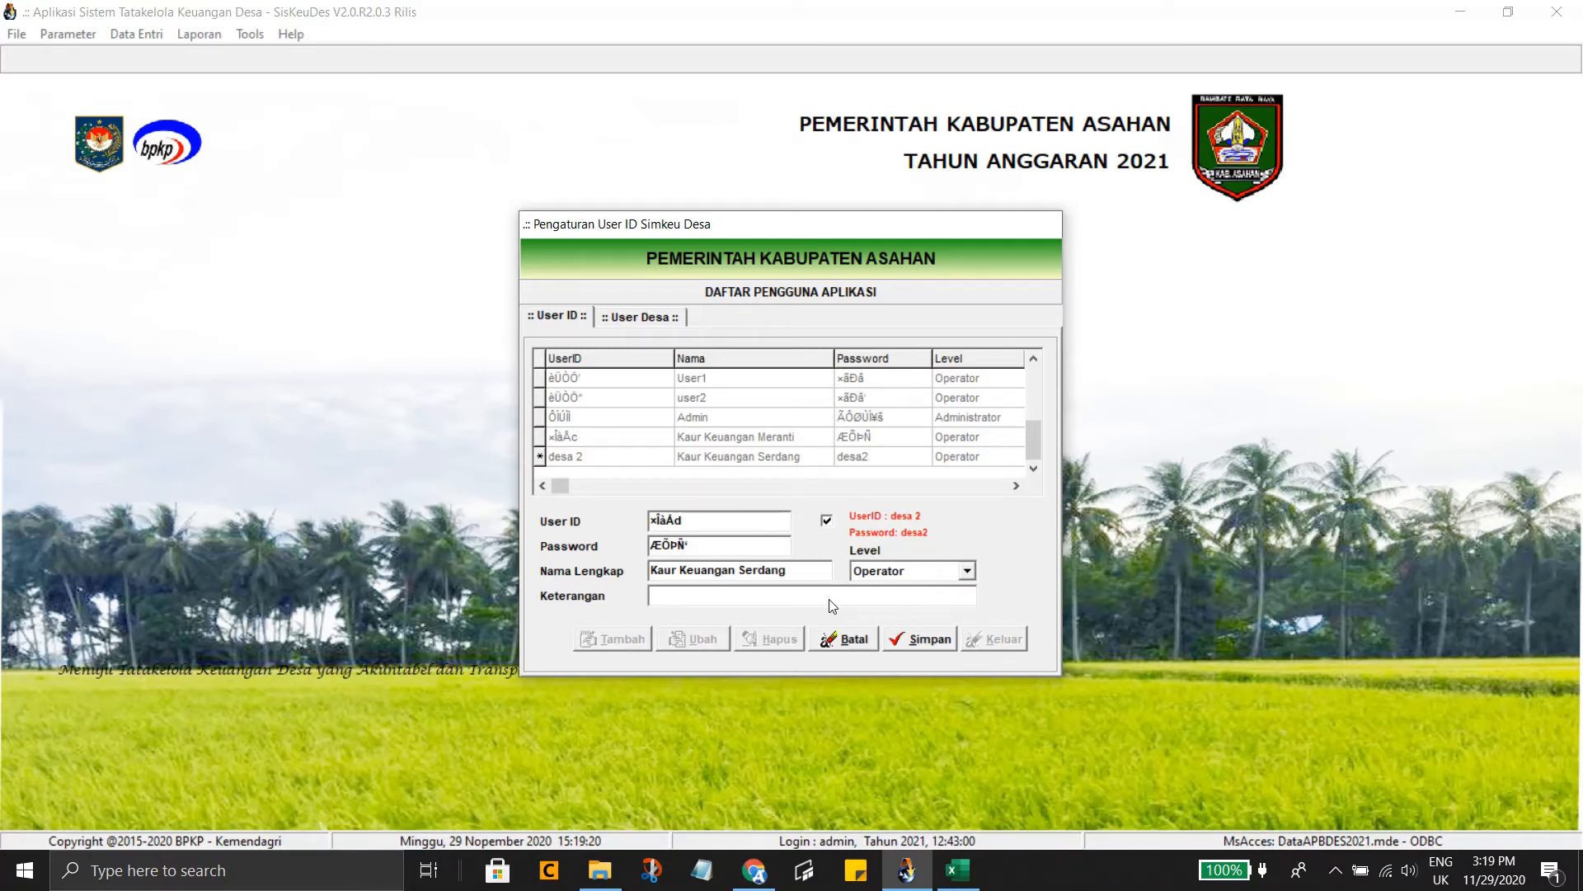
{"action": "type", "text": "Kaur Keuangan Desa Serdang Kecamatan"}
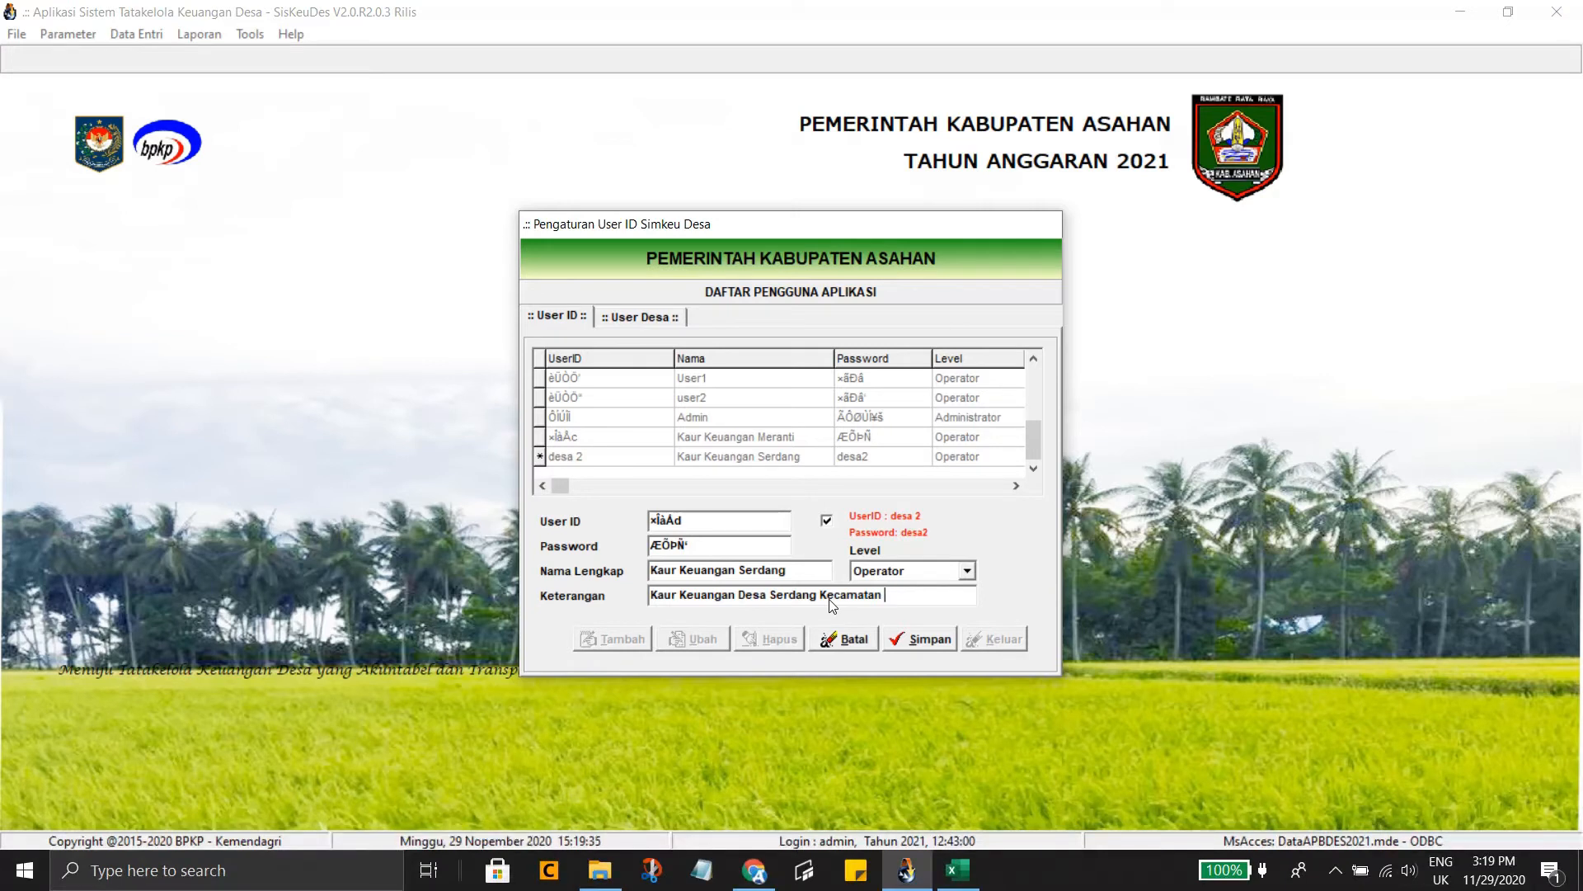
{"action": "type", "text": " Meranti"}
{"action": "left_click", "coordinate": [927, 641]}
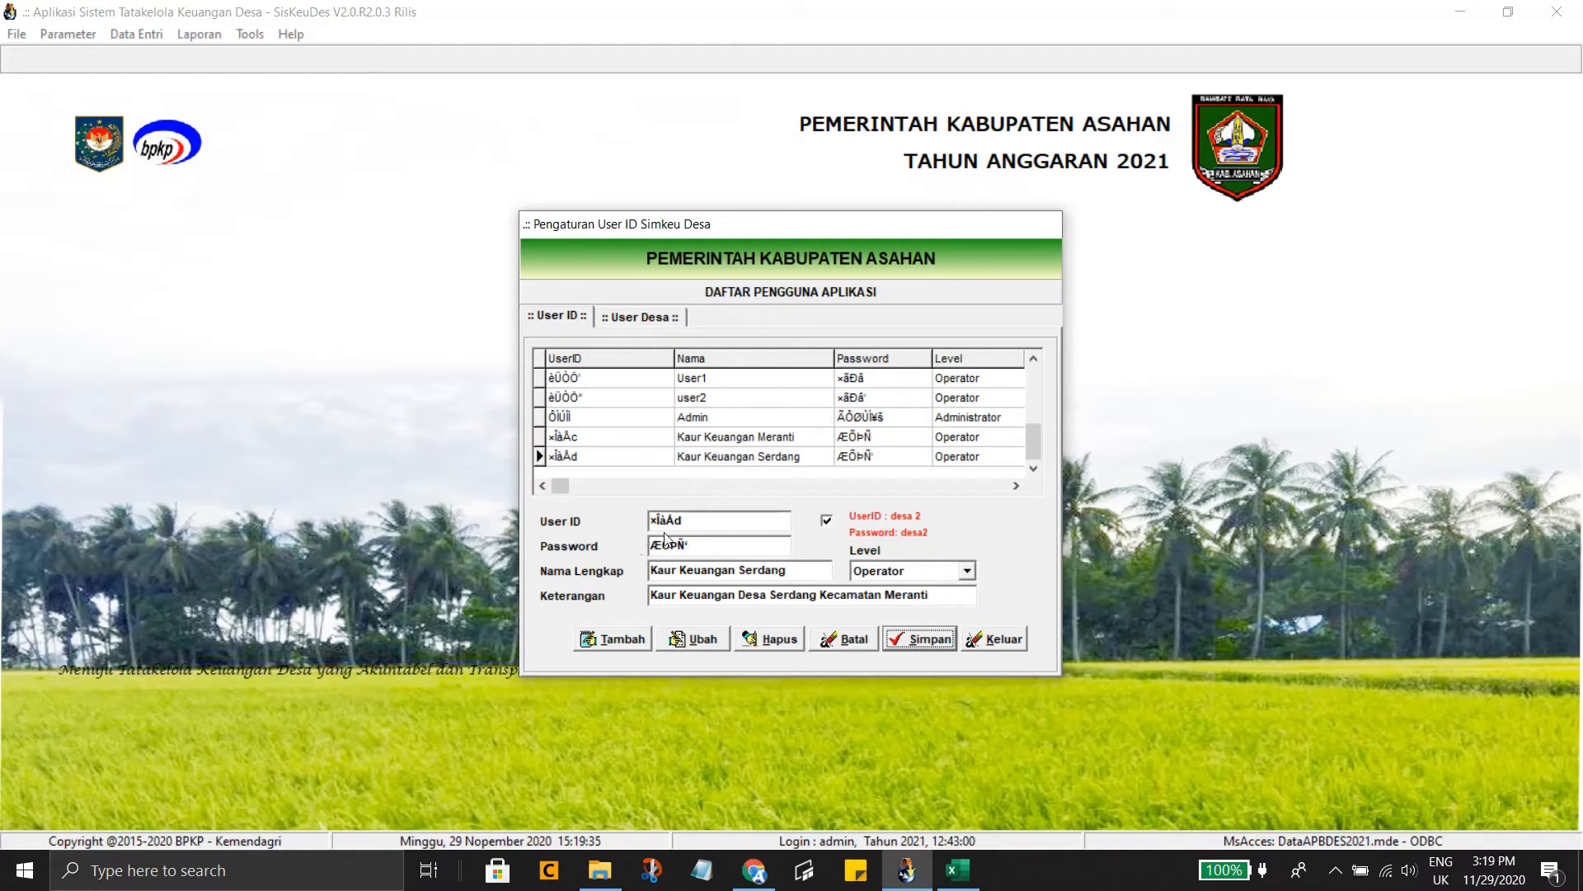
{"action": "left_click", "coordinate": [696, 454]}
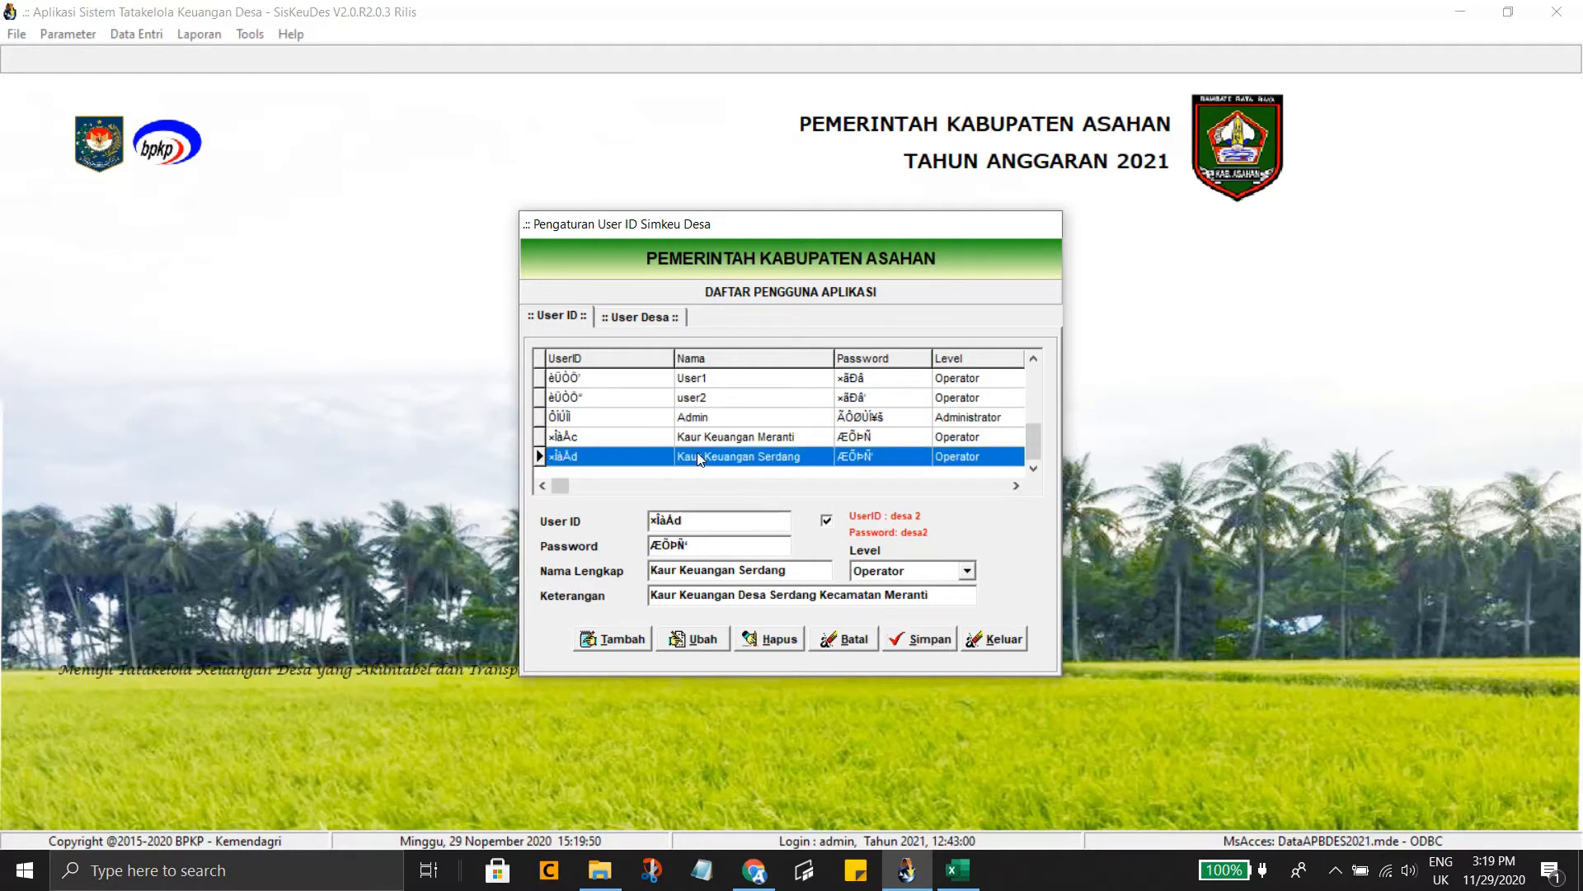
Map the Serdang account to KECAMATAN MERANTI and PEMERINTAH DESA SERDANG, save, and close settings
{"action": "left_click", "coordinate": [640, 321]}
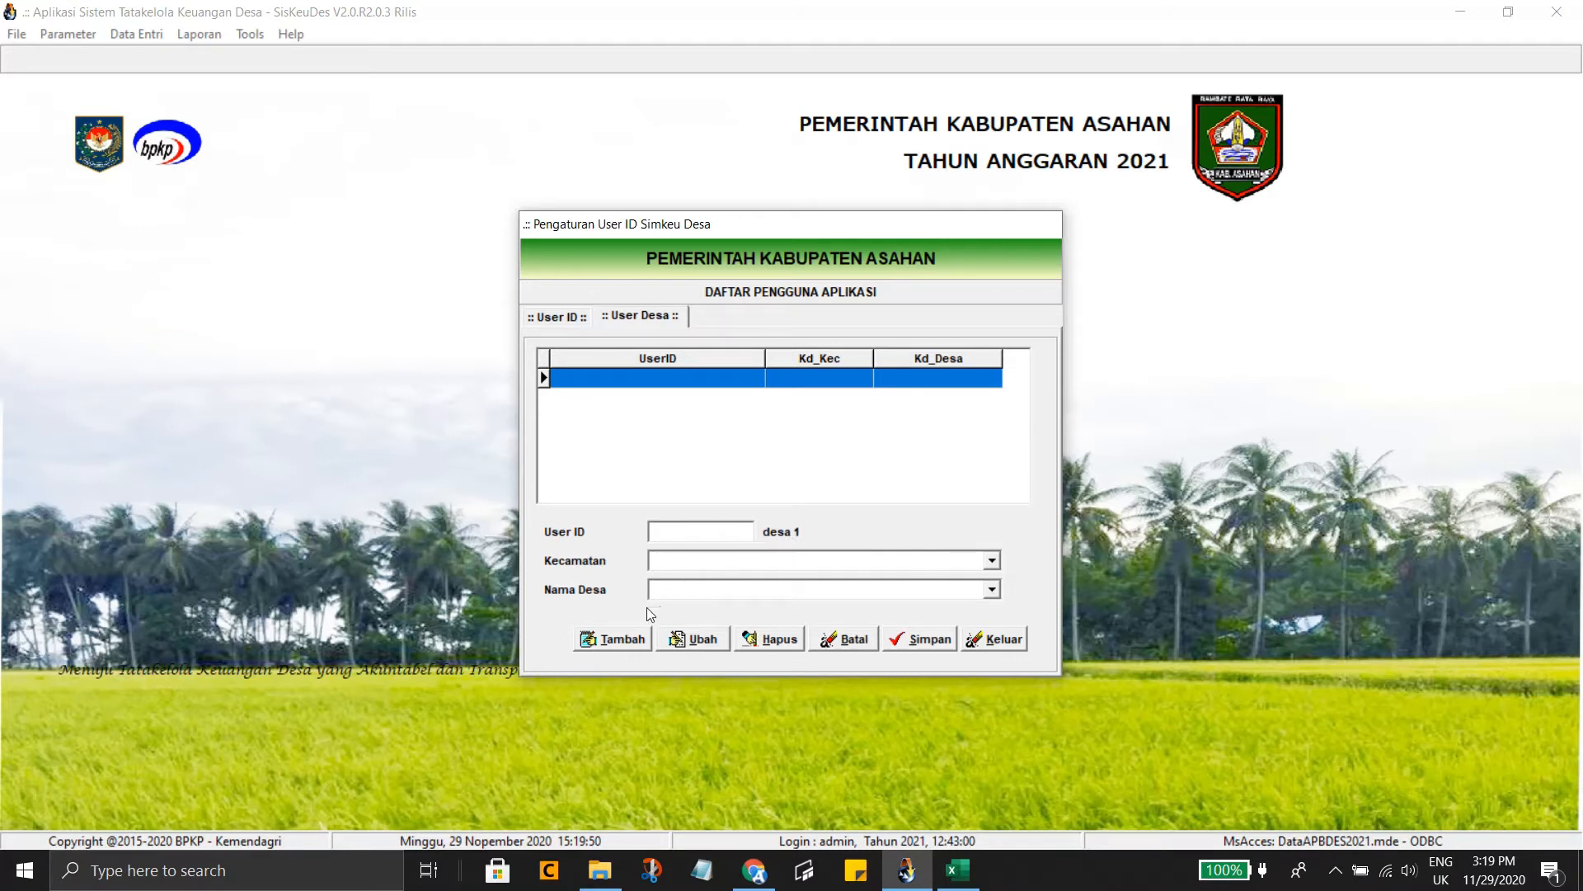
{"action": "left_click", "coordinate": [624, 640]}
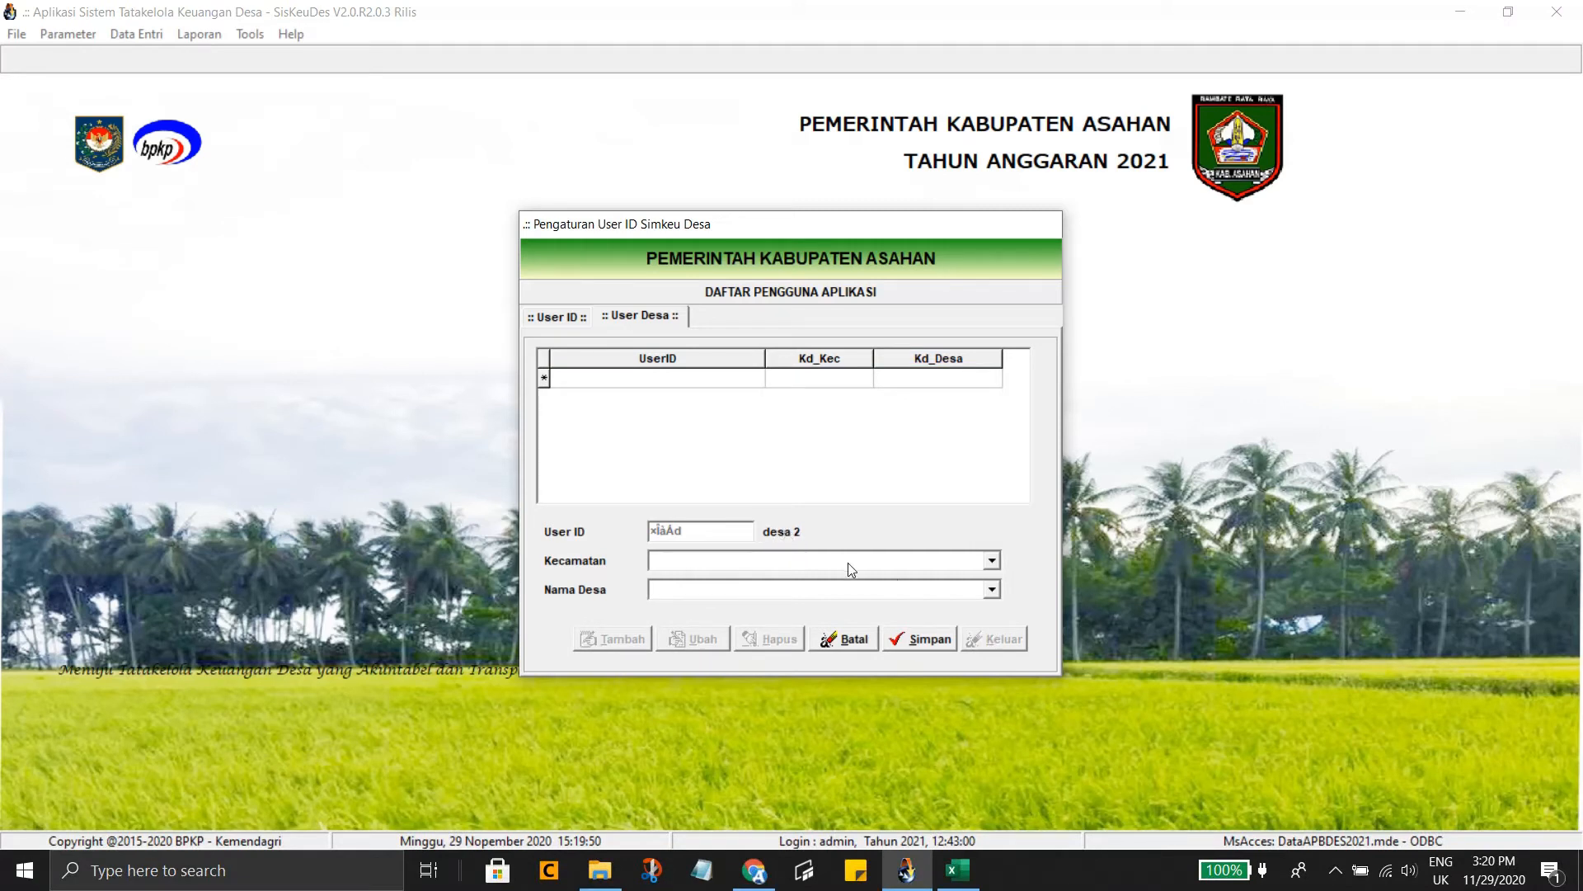
{"action": "left_click", "coordinate": [992, 561]}
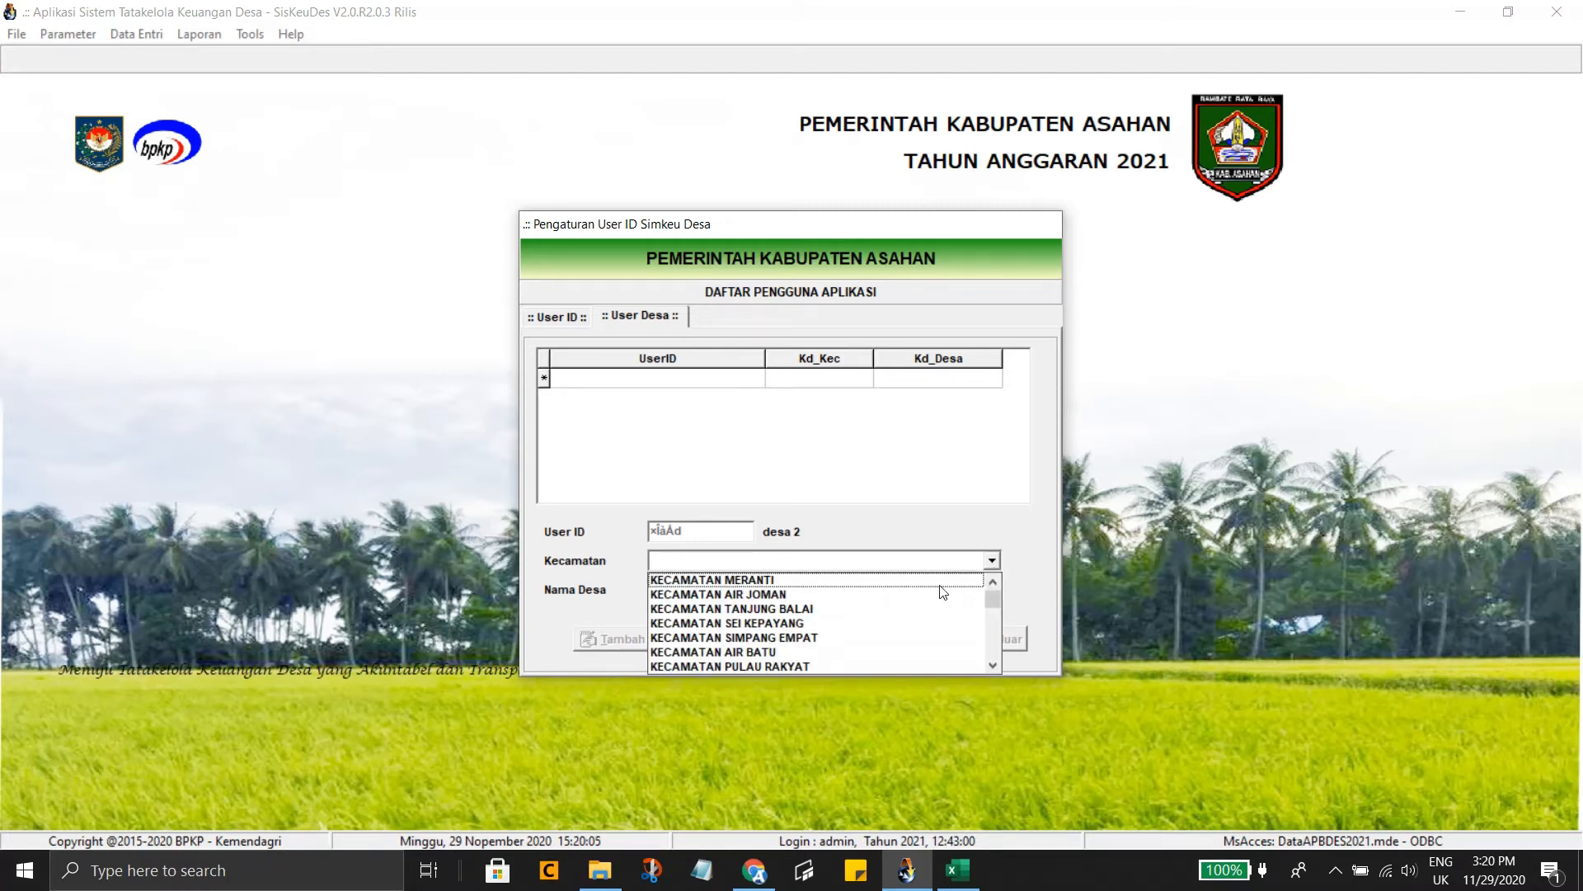
{"action": "left_click", "coordinate": [939, 583]}
{"action": "left_click", "coordinate": [992, 589]}
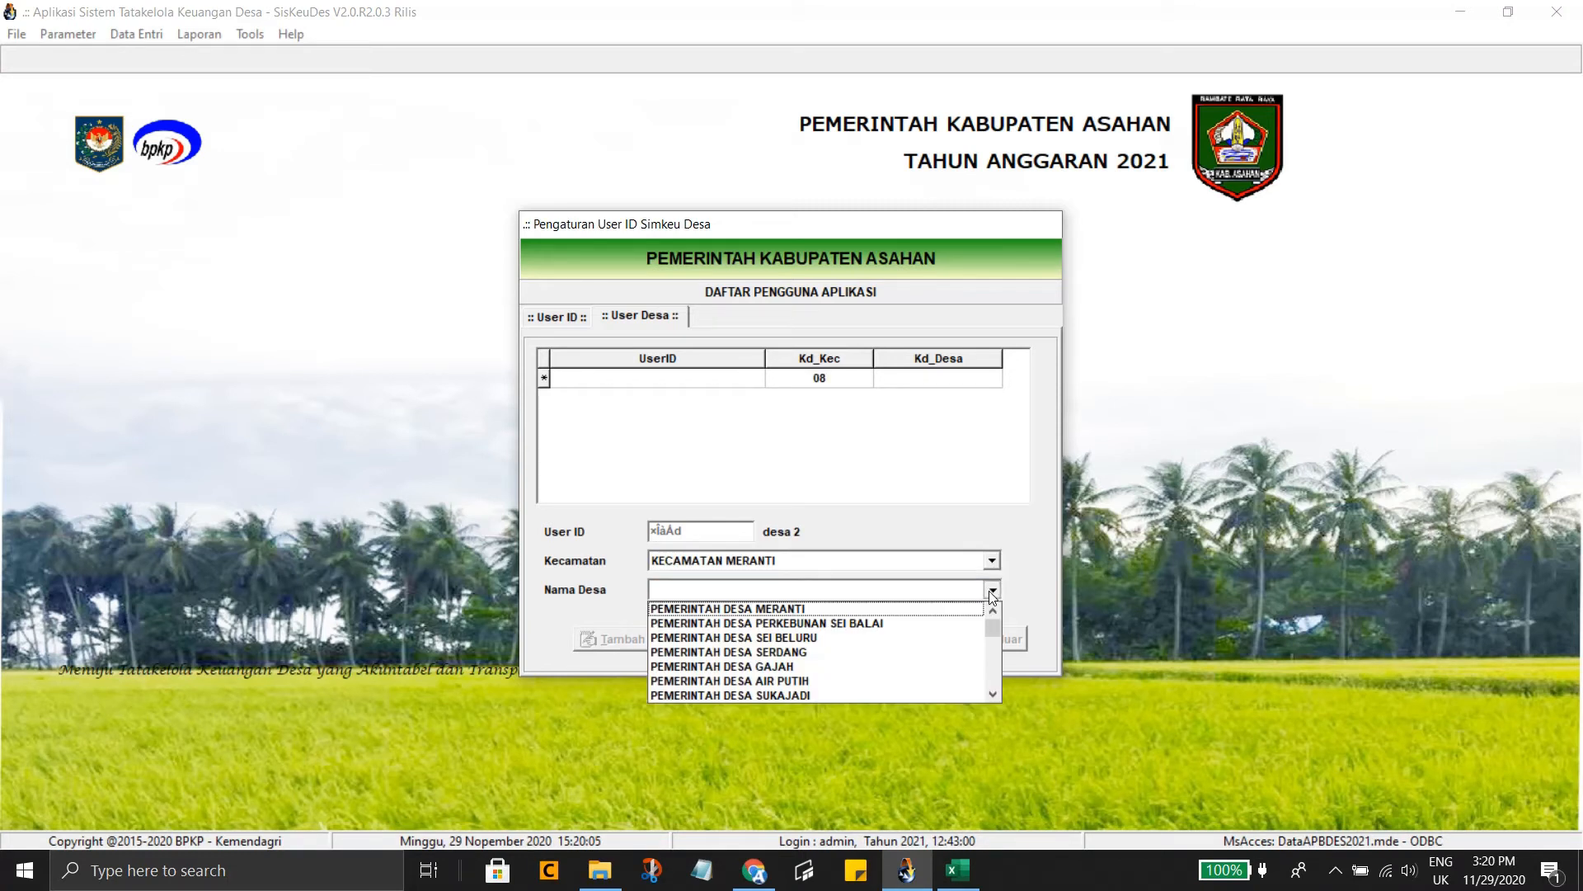
{"action": "left_click", "coordinate": [799, 654]}
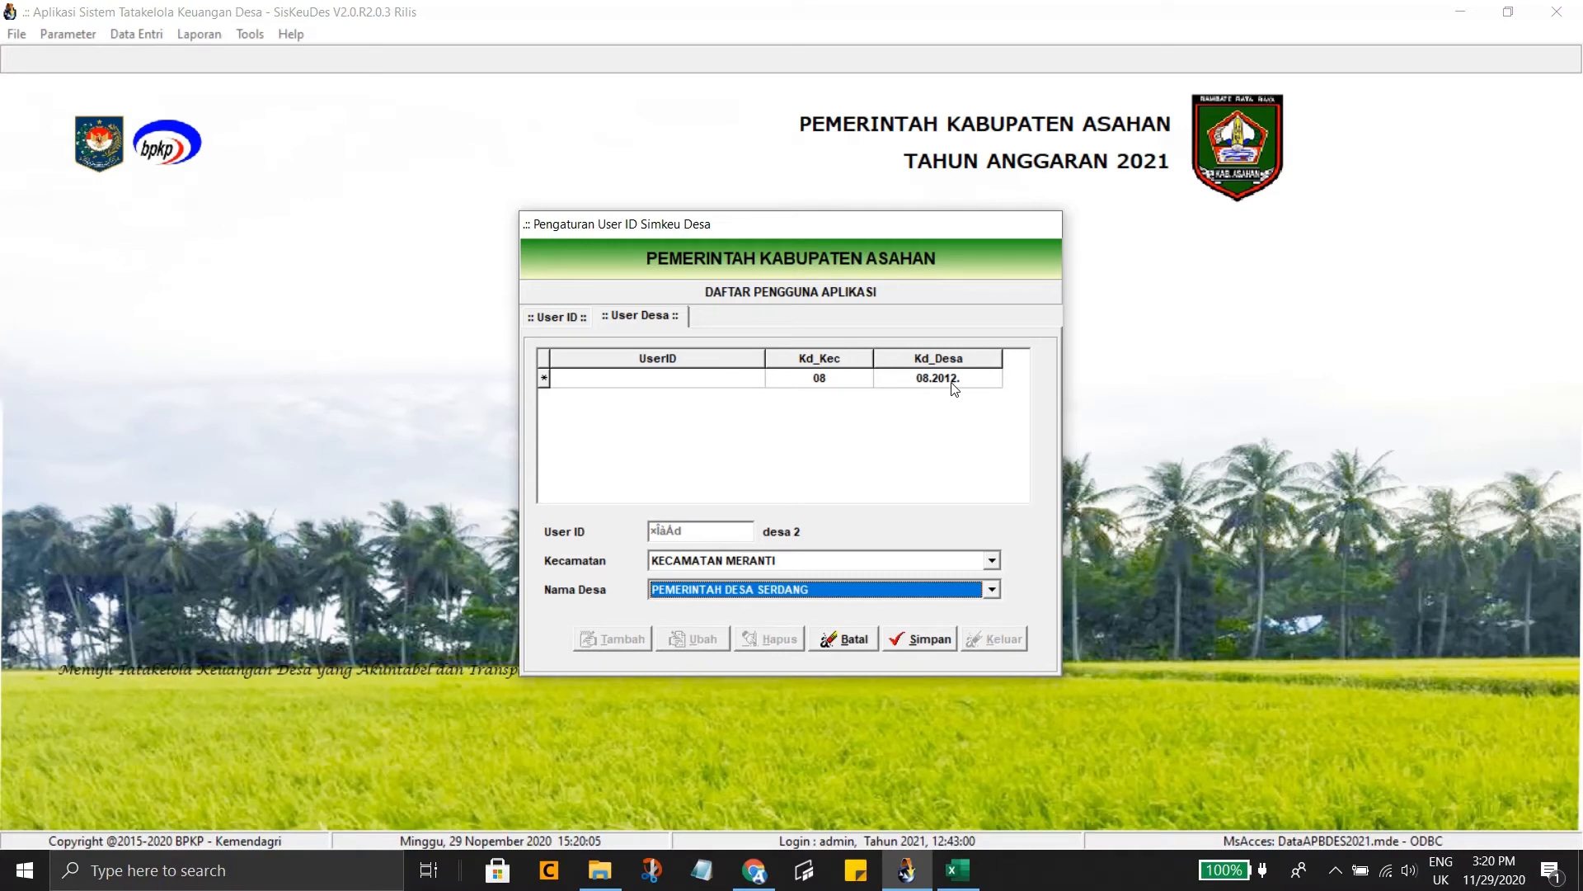
{"action": "left_click", "coordinate": [917, 643]}
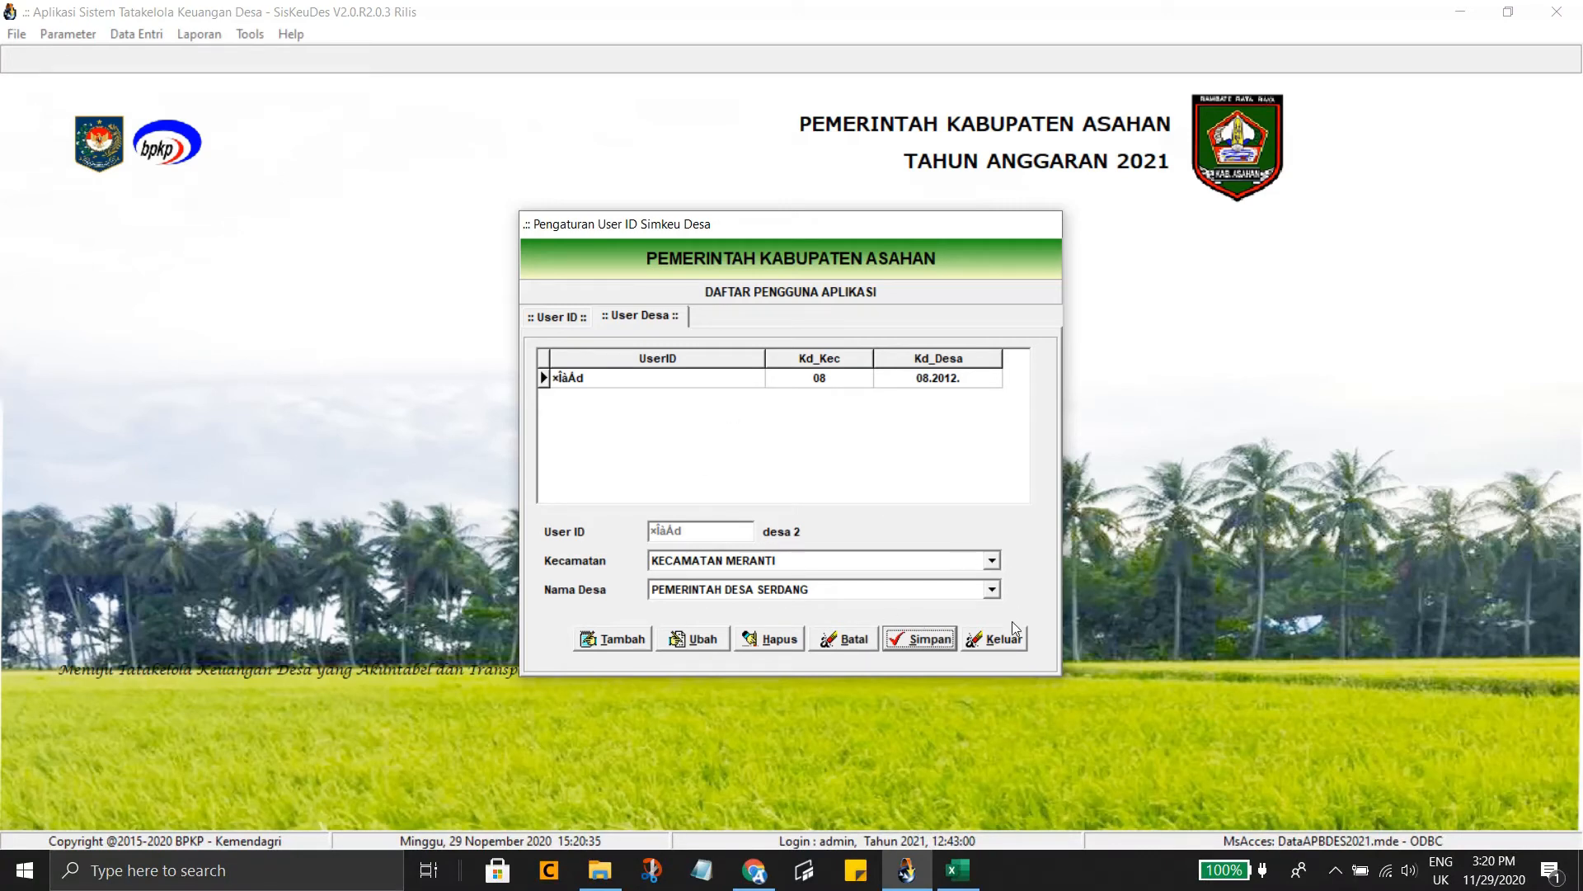
{"action": "left_click", "coordinate": [997, 652]}
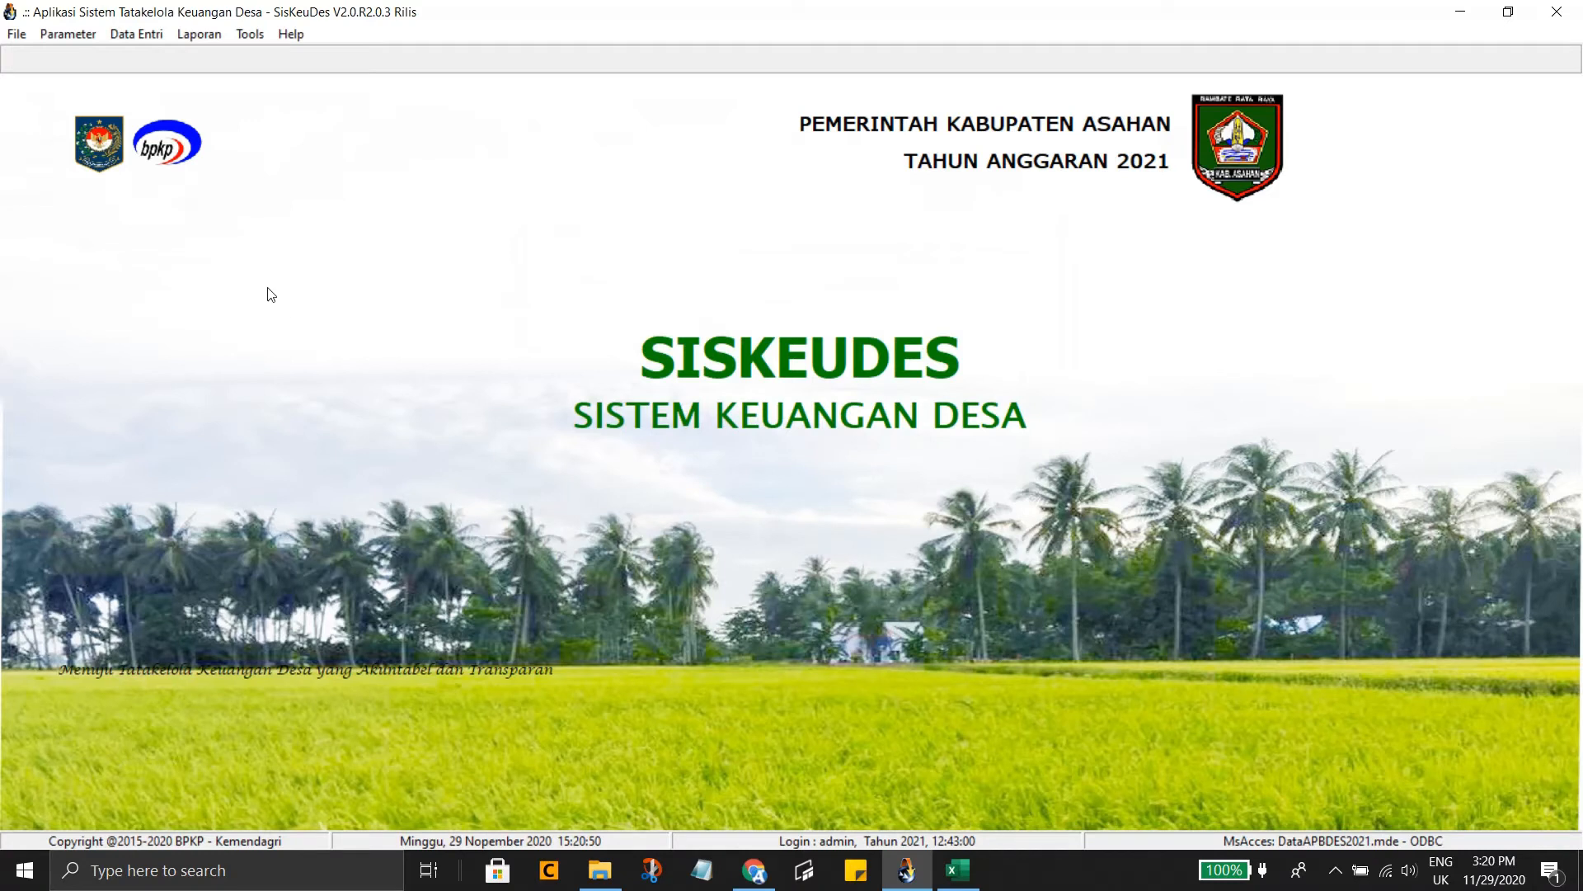
Reopen Pengaturan UserID, review the Supervisor 2 and Kaur Keuangan accounts, and start a new user
{"action": "left_click", "coordinate": [17, 35]}
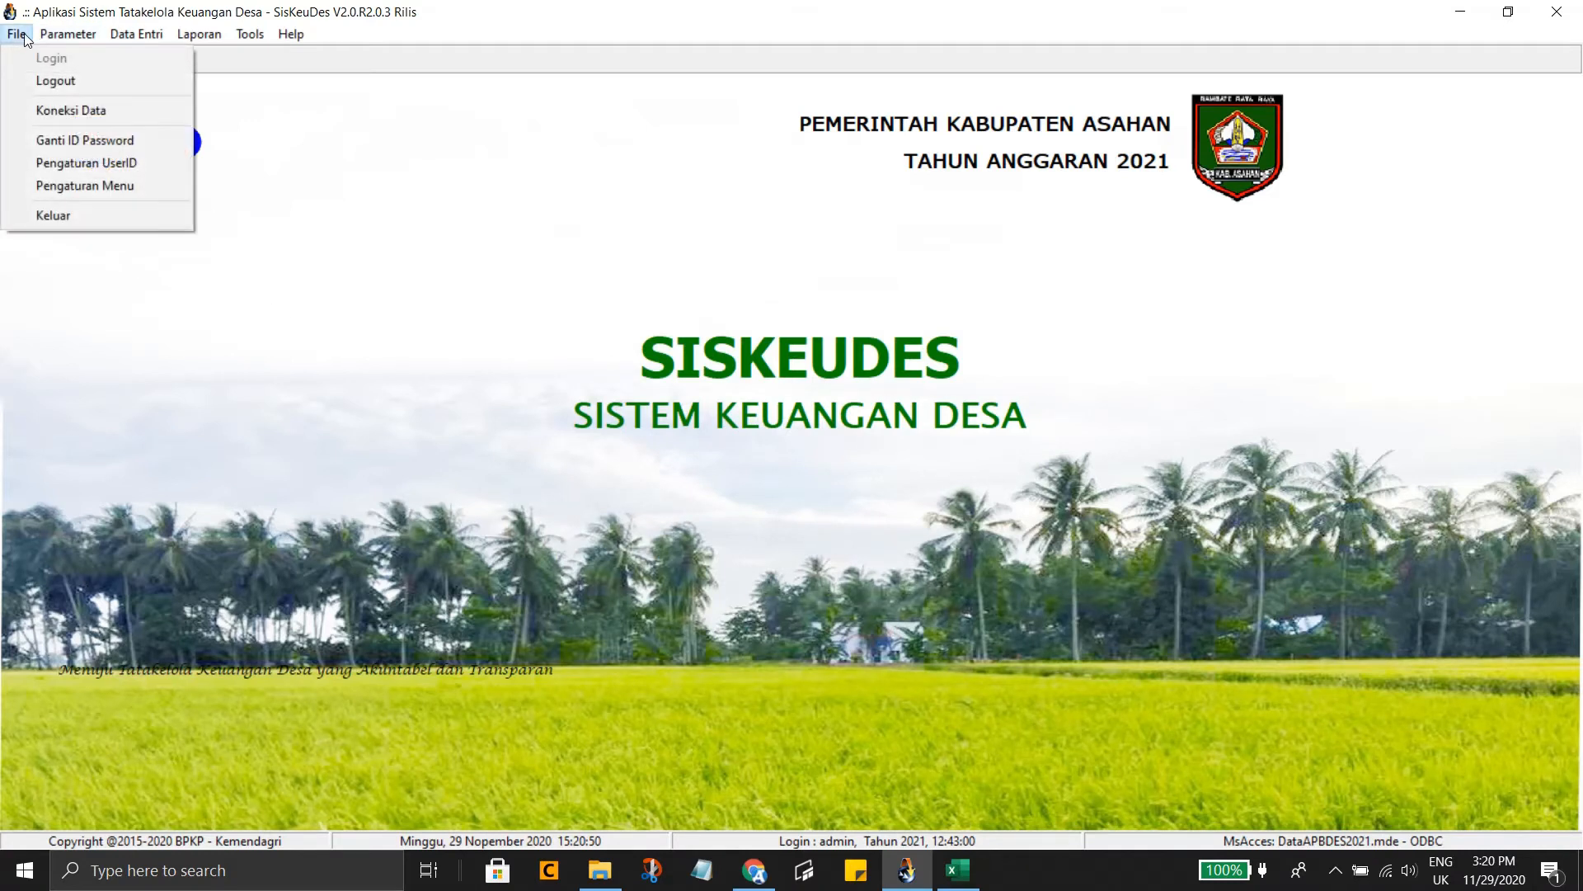
{"action": "left_click", "coordinate": [77, 164]}
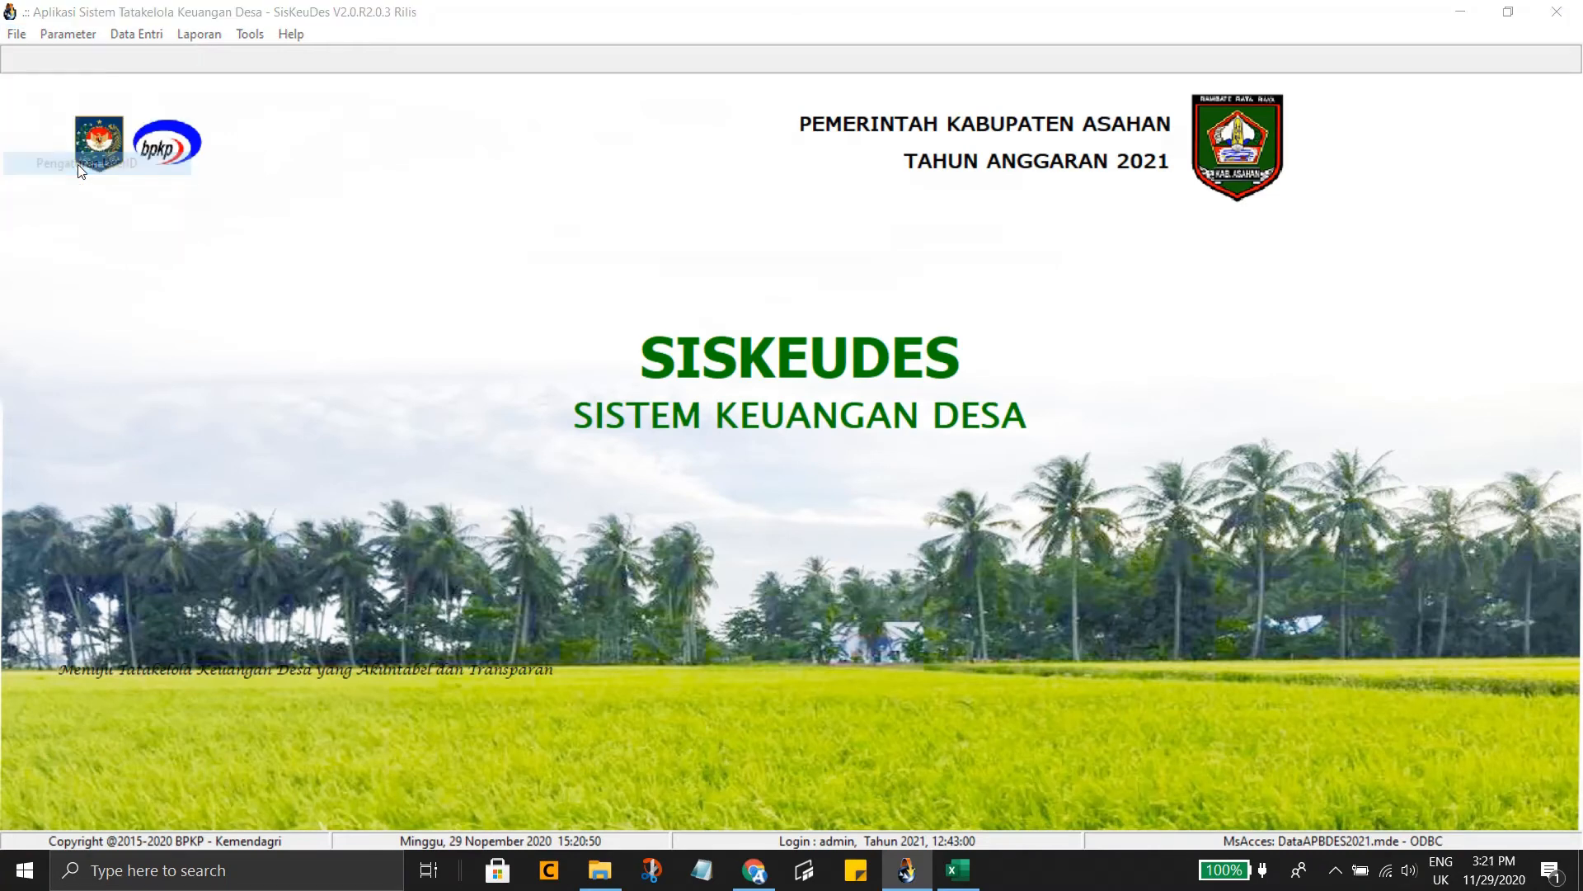
{"action": "left_click", "coordinate": [748, 458]}
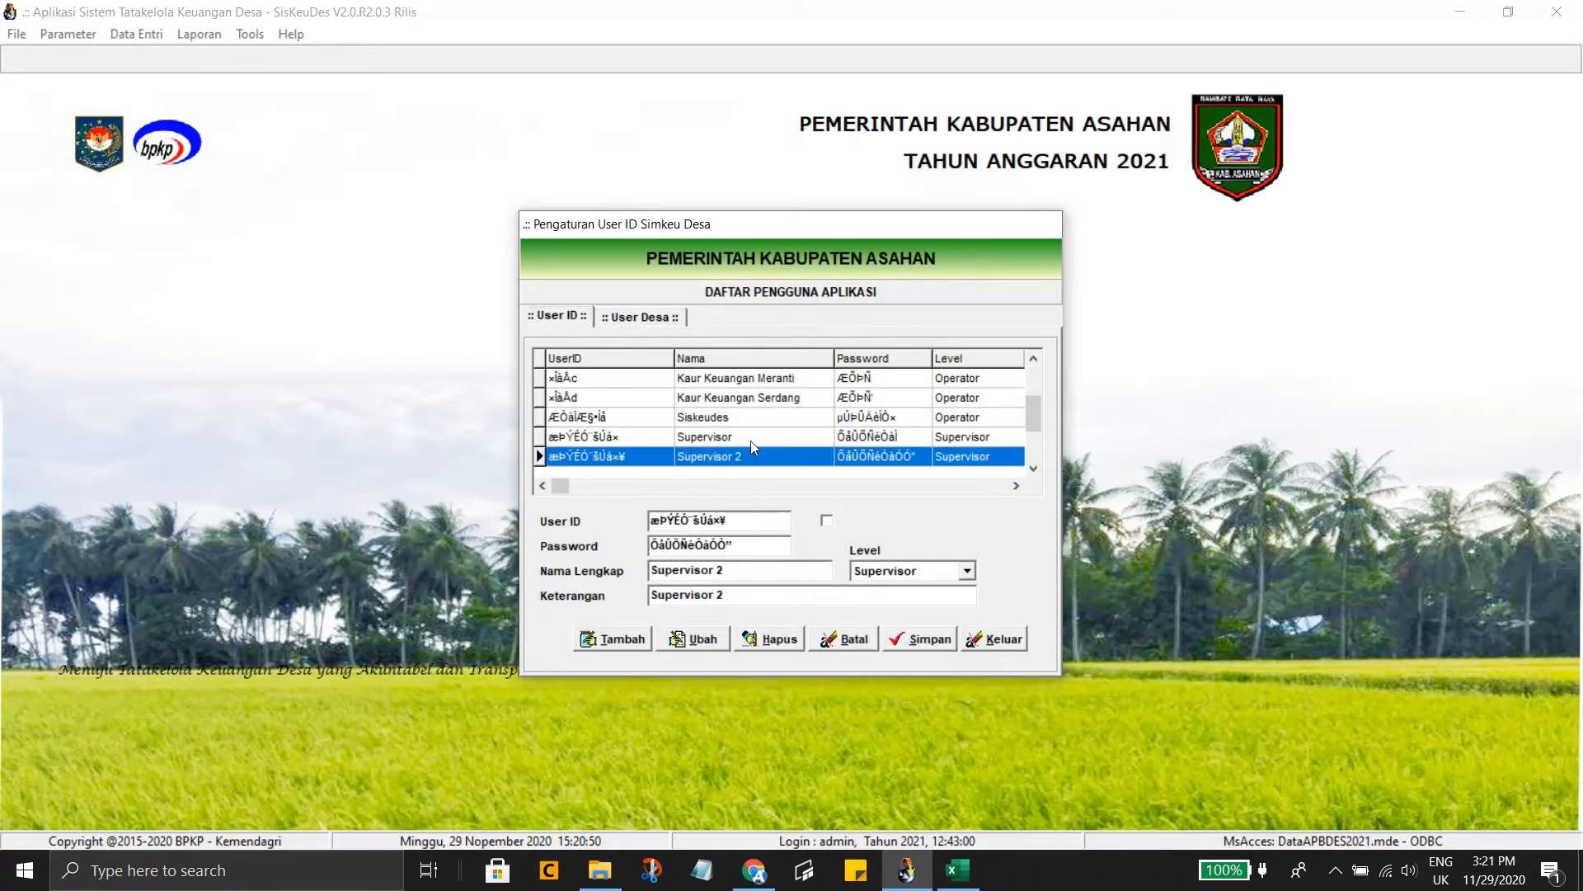
{"action": "left_click", "coordinate": [810, 397]}
{"action": "left_click", "coordinate": [797, 381]}
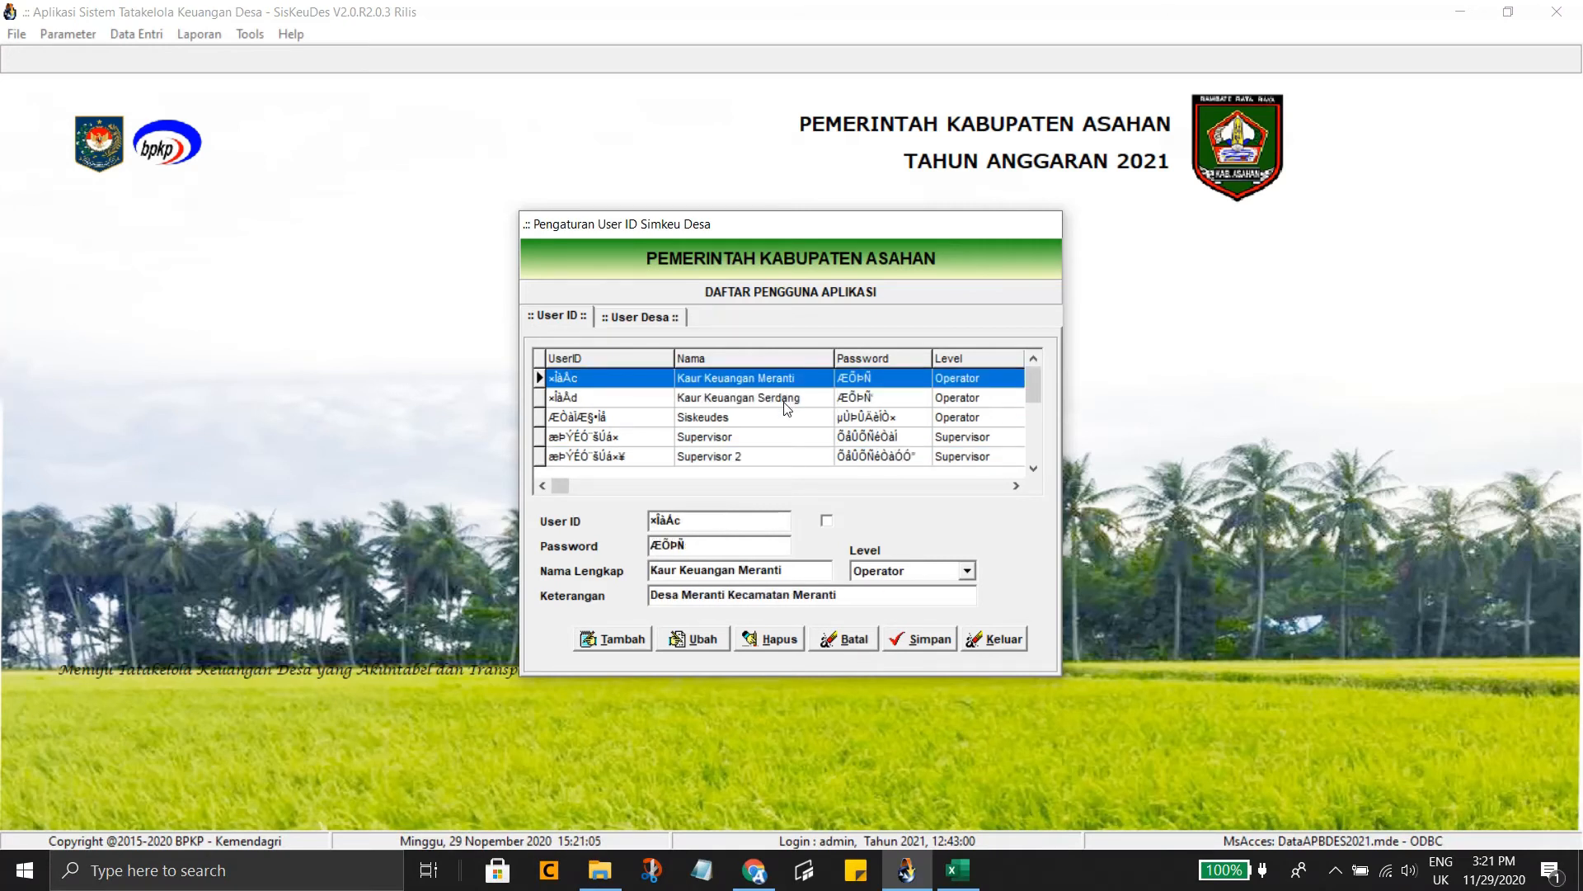
{"action": "left_click", "coordinate": [786, 404]}
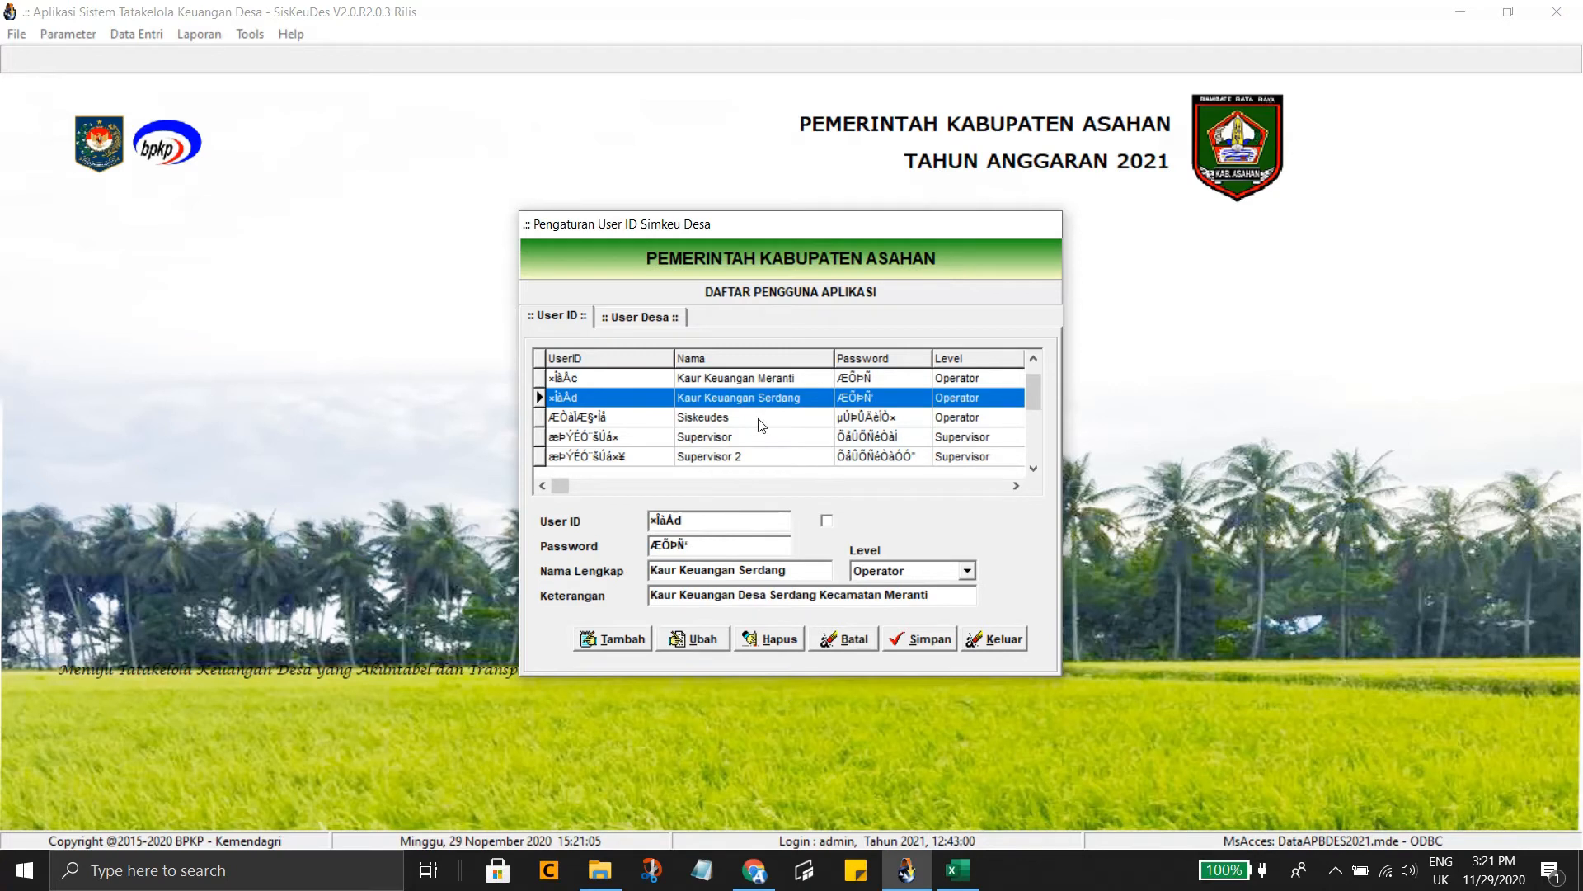
{"action": "left_click", "coordinate": [611, 639]}
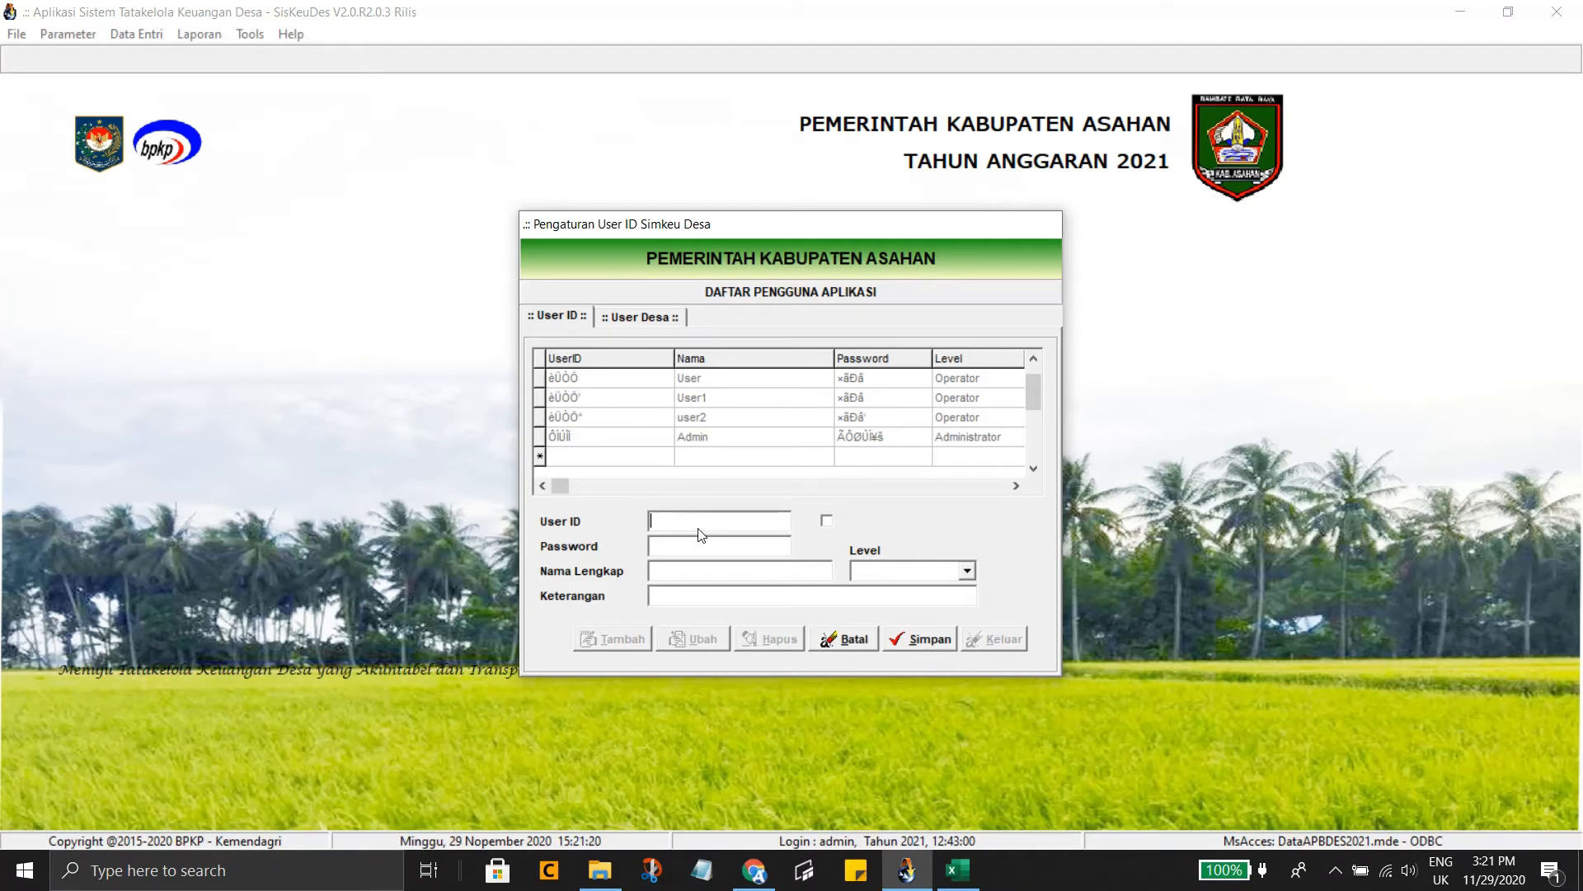
Fill in the new user ID and its password, with credentials shown as plain text
{"action": "left_click", "coordinate": [697, 551]}
{"action": "left_click", "coordinate": [827, 521]}
{"action": "left_click", "coordinate": [731, 546]}
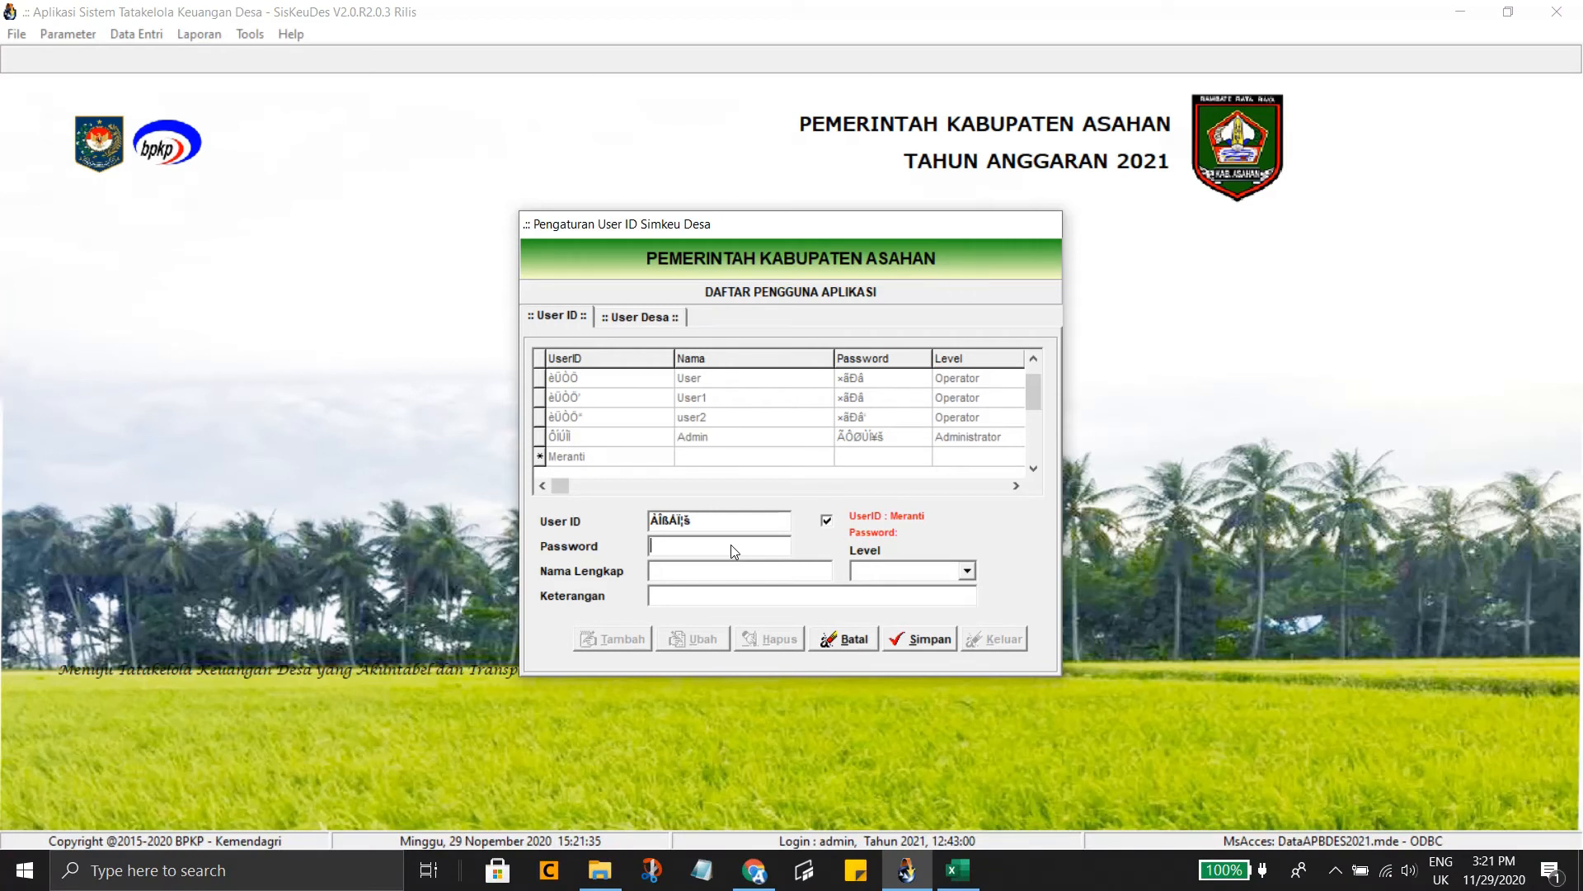
{"action": "type", "text": "cama"}
{"action": "key", "text": "BackSpace"}
{"action": "key", "text": "BackSpace"}
{"action": "key", "text": "BackSpace"}
{"action": "key", "text": "BackSpace"}
{"action": "key", "text": "BackSpace"}
{"action": "type", "text": "M"}
{"action": "key", "text": "BackSpace"}
{"action": "left_click", "coordinate": [705, 569]}
Save the account as 'Kasi Pemdes Meranti', note 'Kecamatan Meranti', at Operator level
{"action": "type", "text": "Kecamatan"}
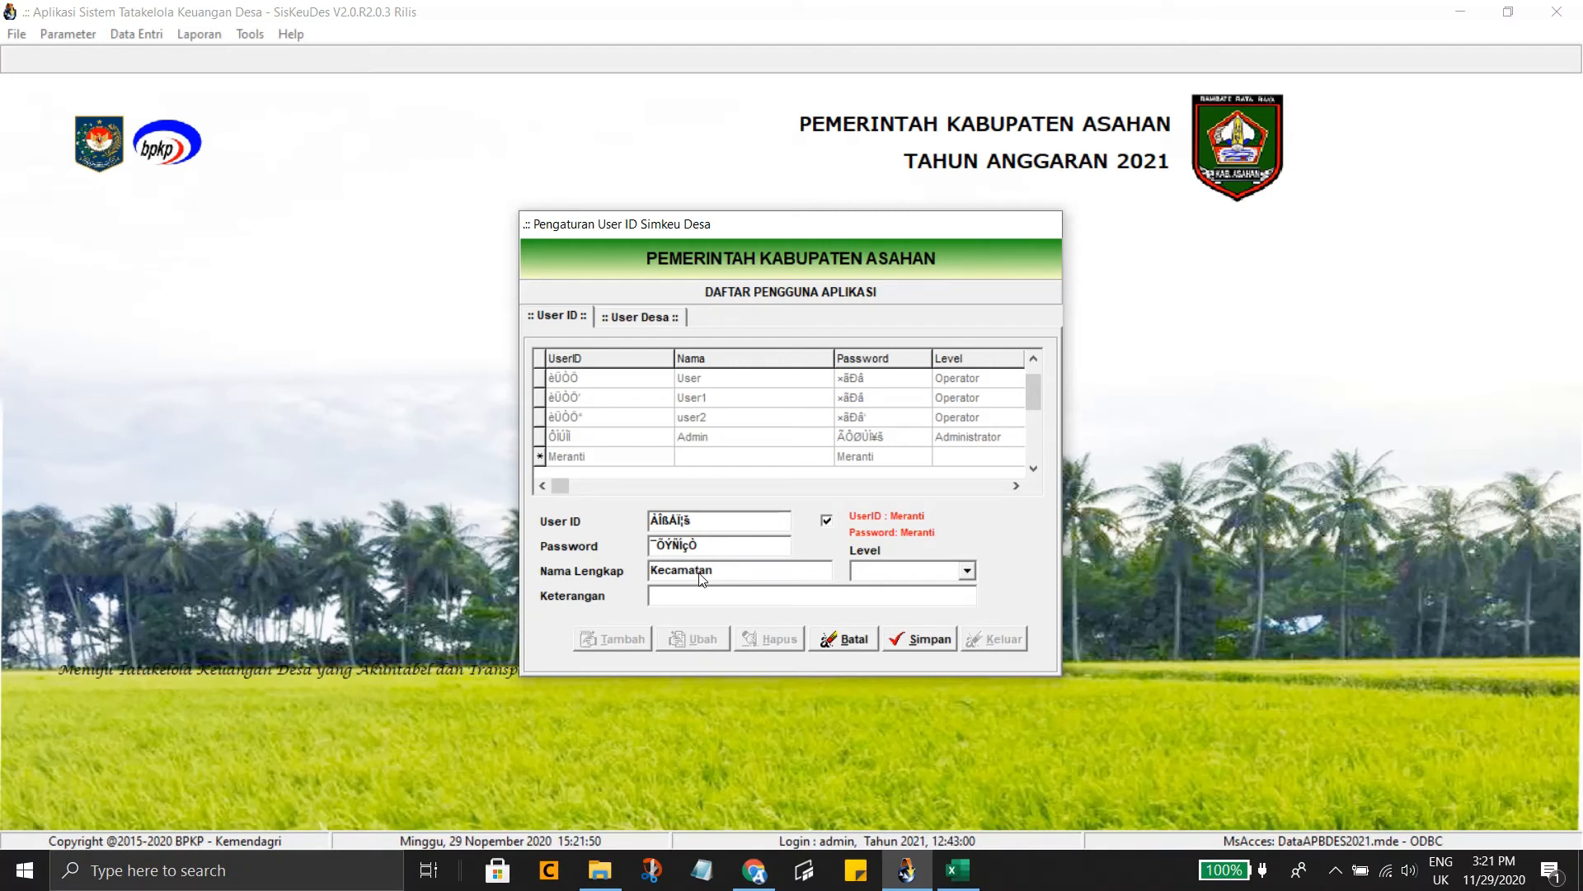
{"action": "key", "text": "BackSpace"}
{"action": "key", "text": "BackSpace"}
{"action": "key", "text": "BackSpace"}
{"action": "key", "text": "BackSpace"}
{"action": "key", "text": "BackSpace"}
{"action": "key", "text": "BackSpace"}
{"action": "key", "text": "BackSpace"}
{"action": "key", "text": "BackSpace"}
{"action": "key", "text": "BackSpace"}
{"action": "key", "text": "BackSpace"}
{"action": "type", "text": "Kasi Pemdes Meranti"}
{"action": "left_click", "coordinate": [680, 601]}
{"action": "type", "text": "Ke"}
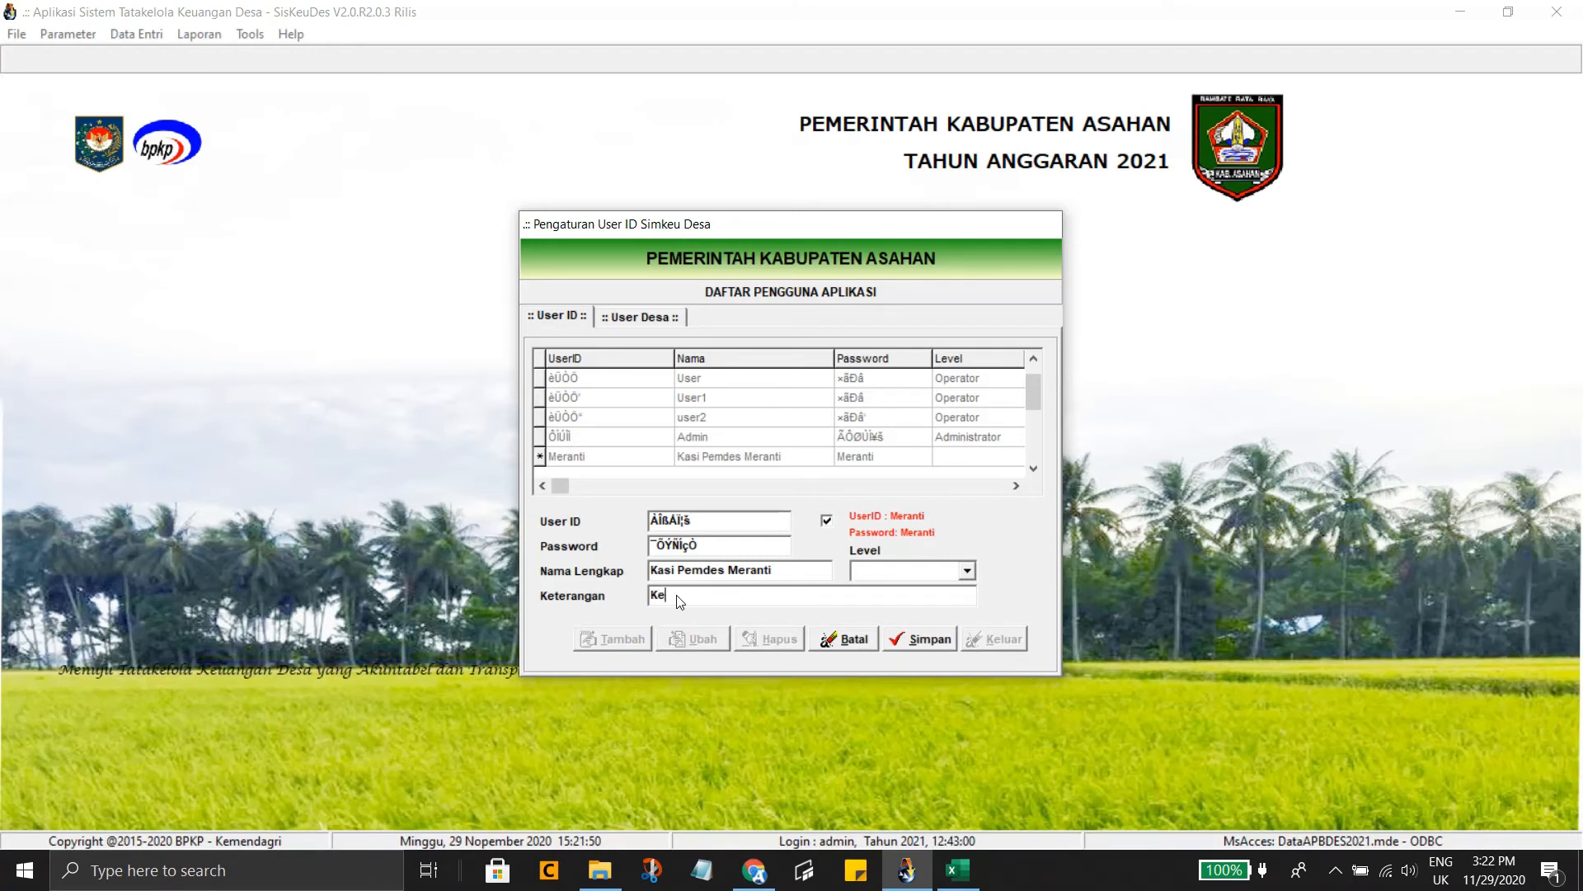
{"action": "type", "text": "camatan Meranti"}
{"action": "left_click", "coordinate": [967, 571]}
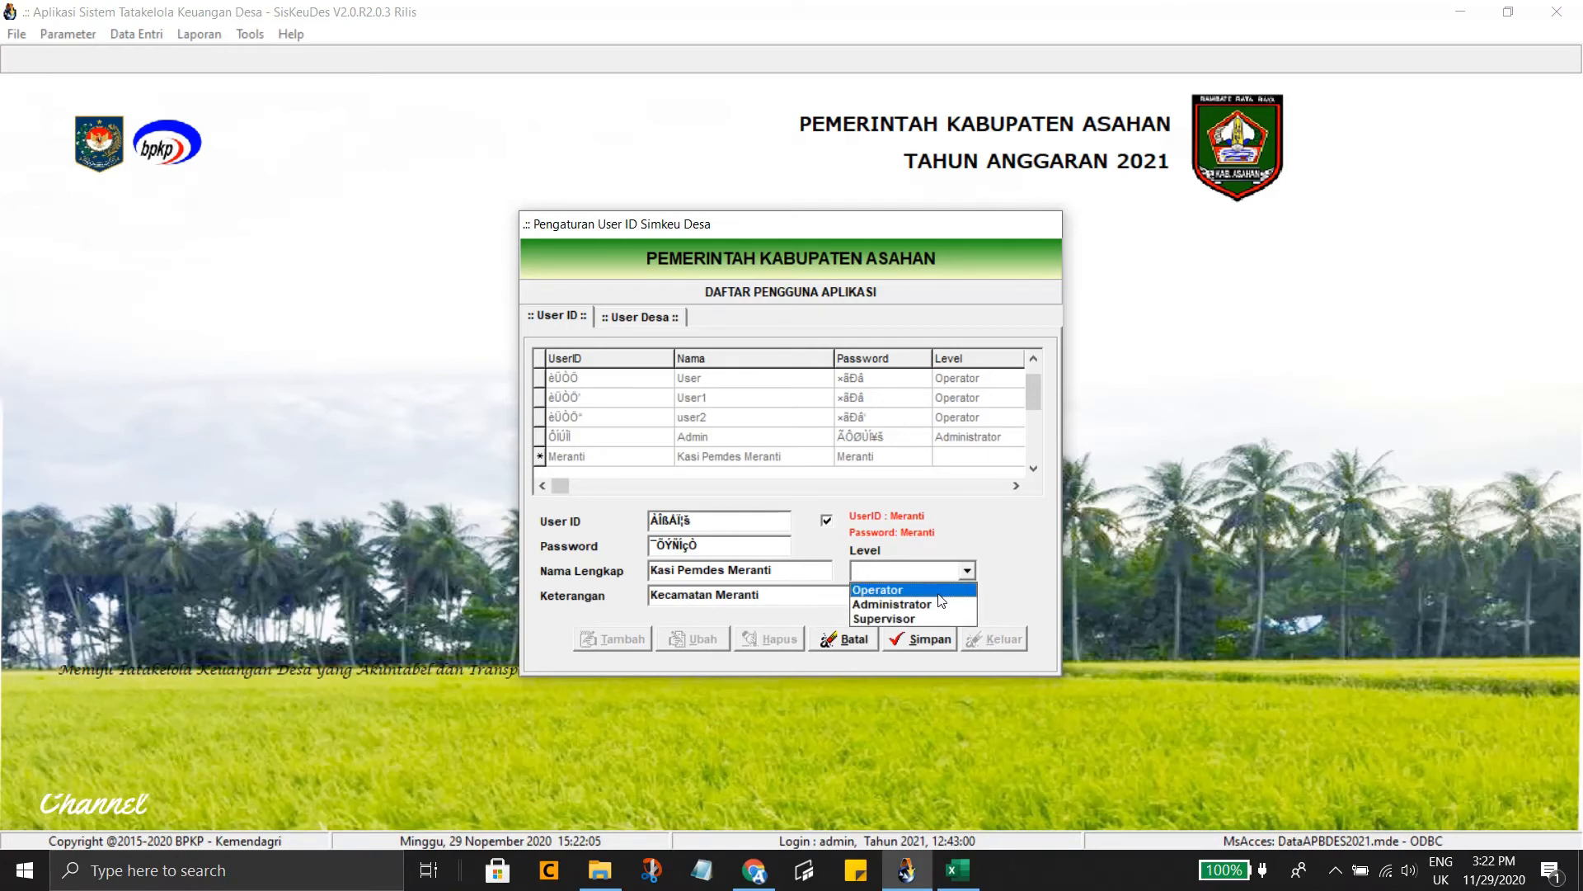
{"action": "left_click", "coordinate": [939, 594]}
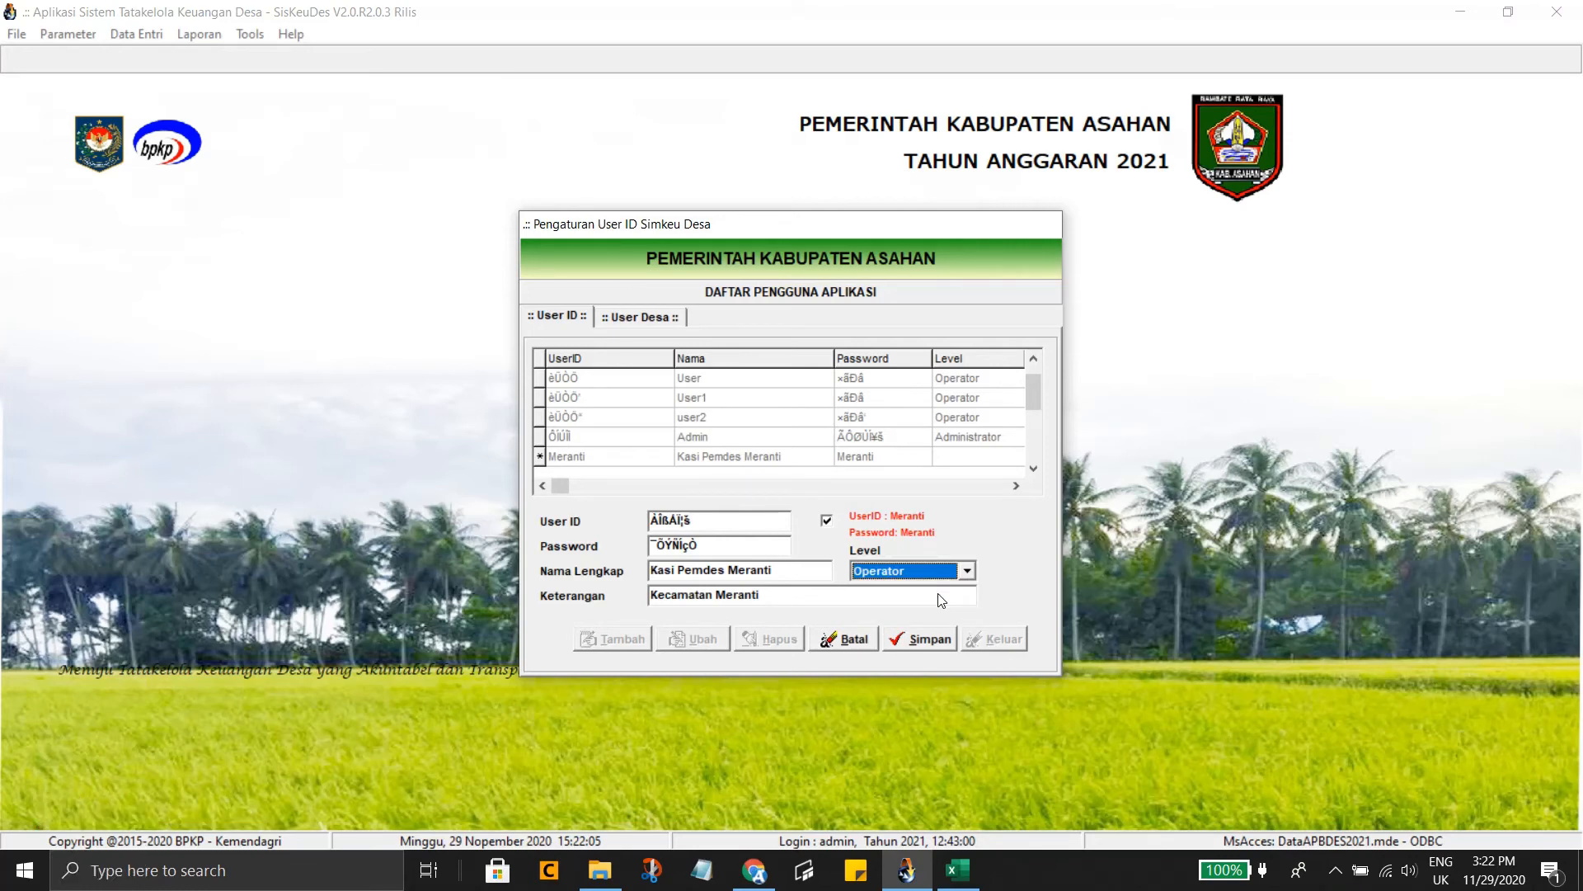
{"action": "left_click", "coordinate": [919, 642]}
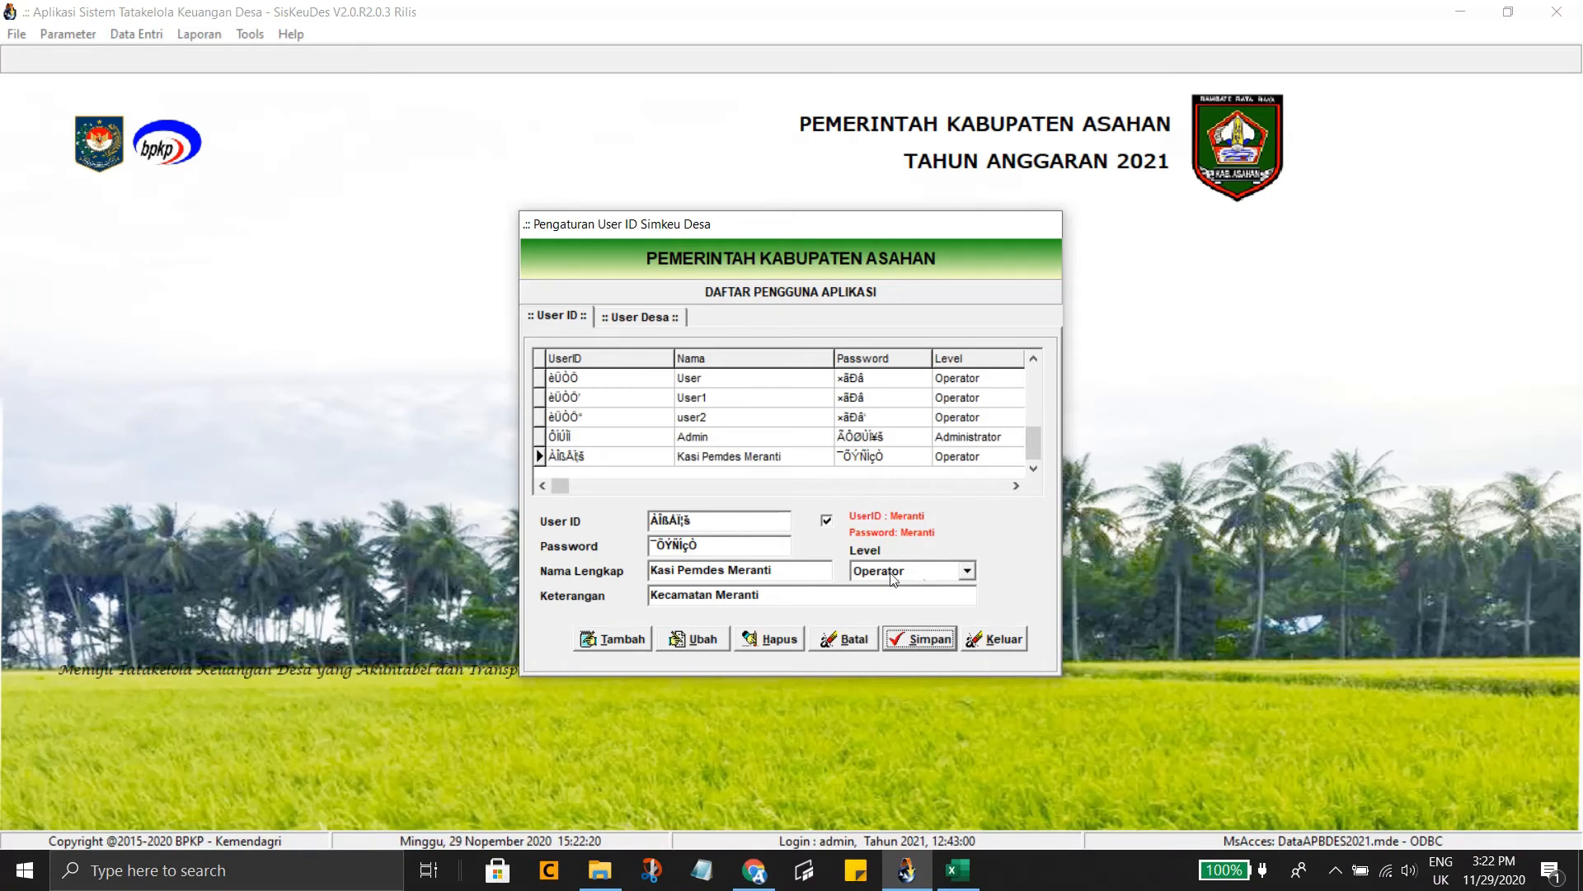
{"action": "left_click", "coordinate": [724, 459]}
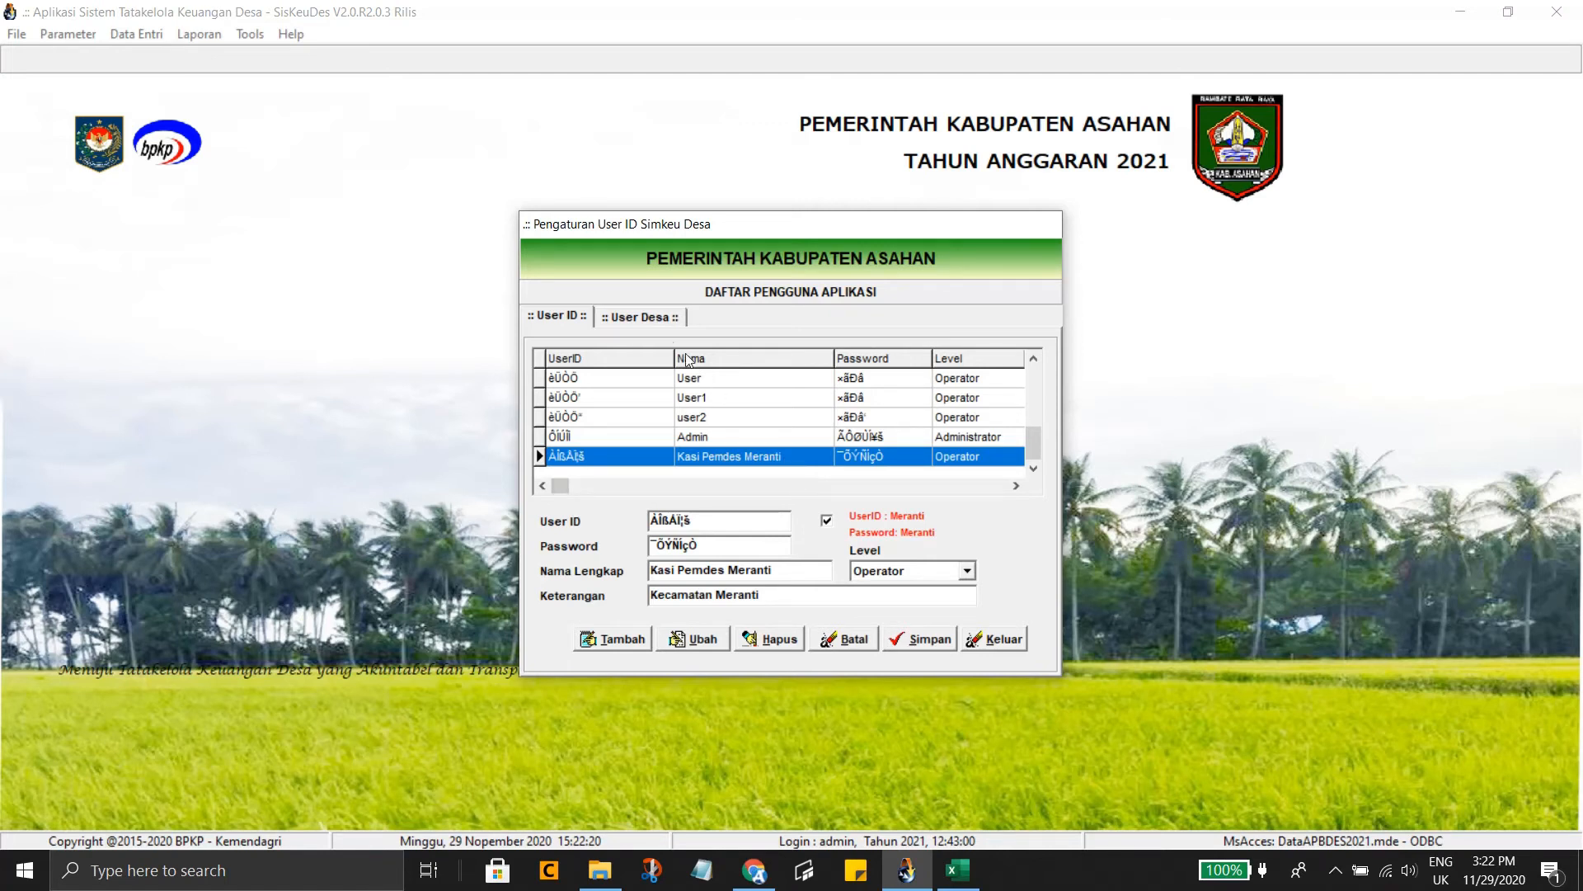
{"action": "left_click", "coordinate": [647, 318]}
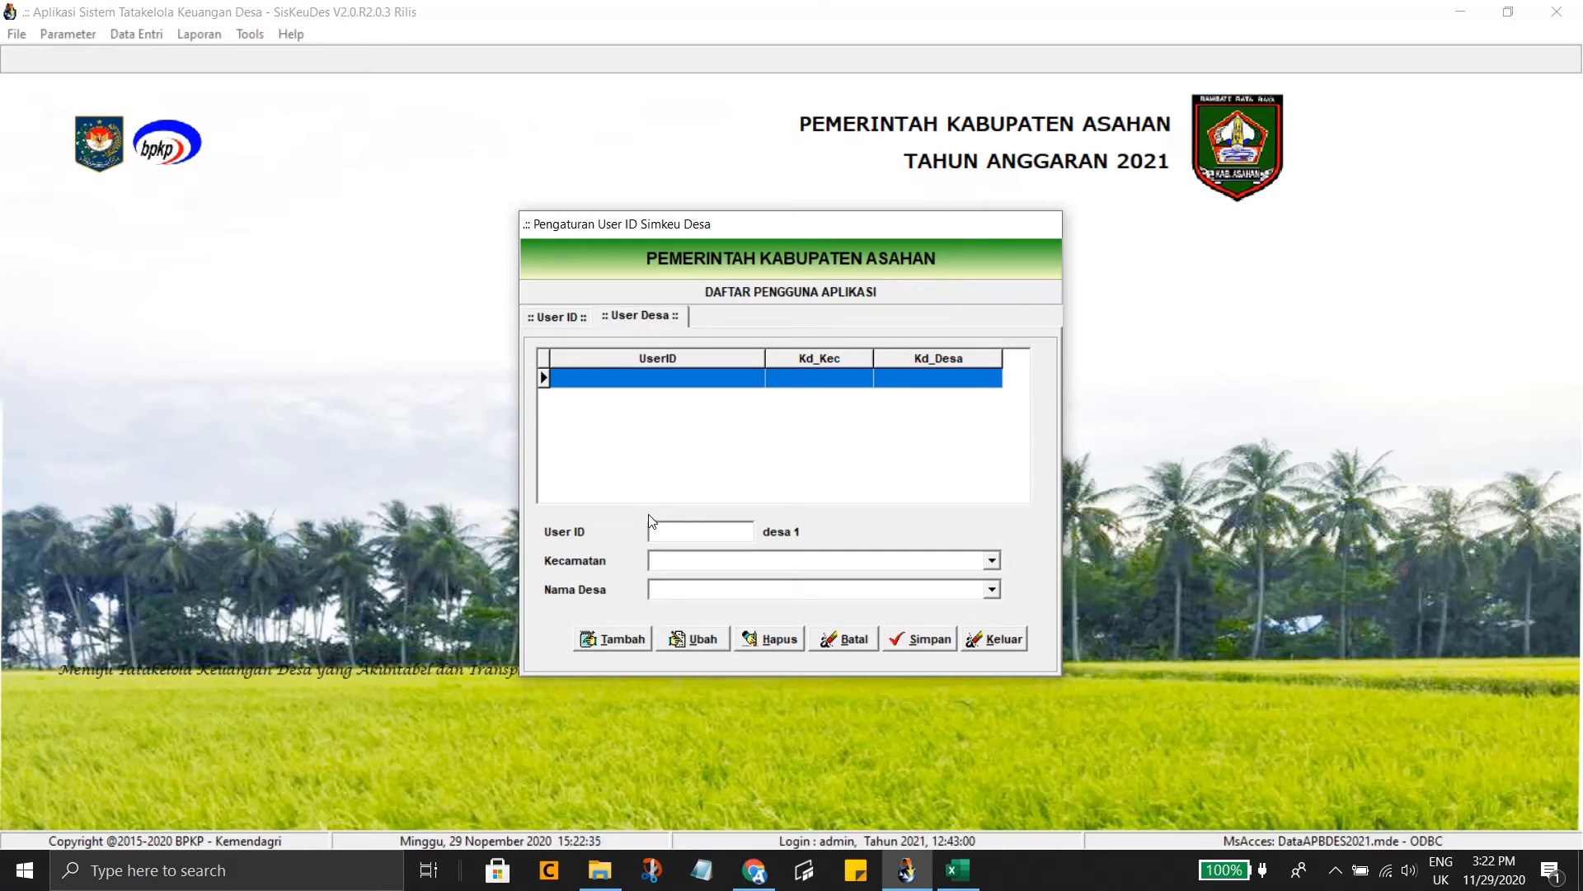
Map the user to KECAMATAN MERANTI and PEMERINTAH DESA MERANTI and save
{"action": "left_click", "coordinate": [620, 640]}
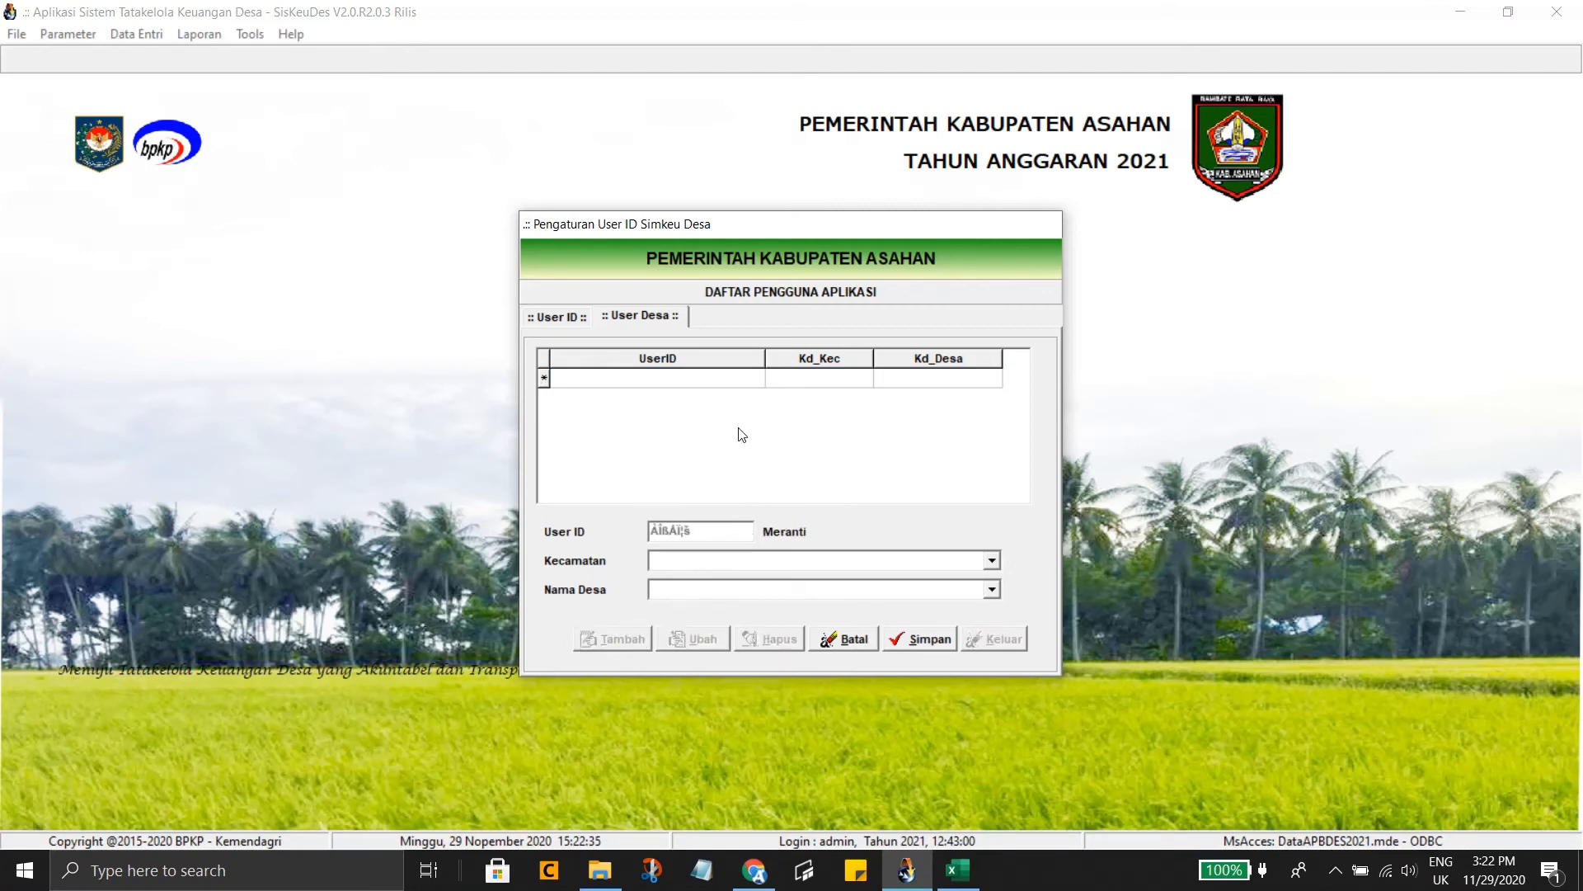
{"action": "left_click", "coordinate": [993, 561]}
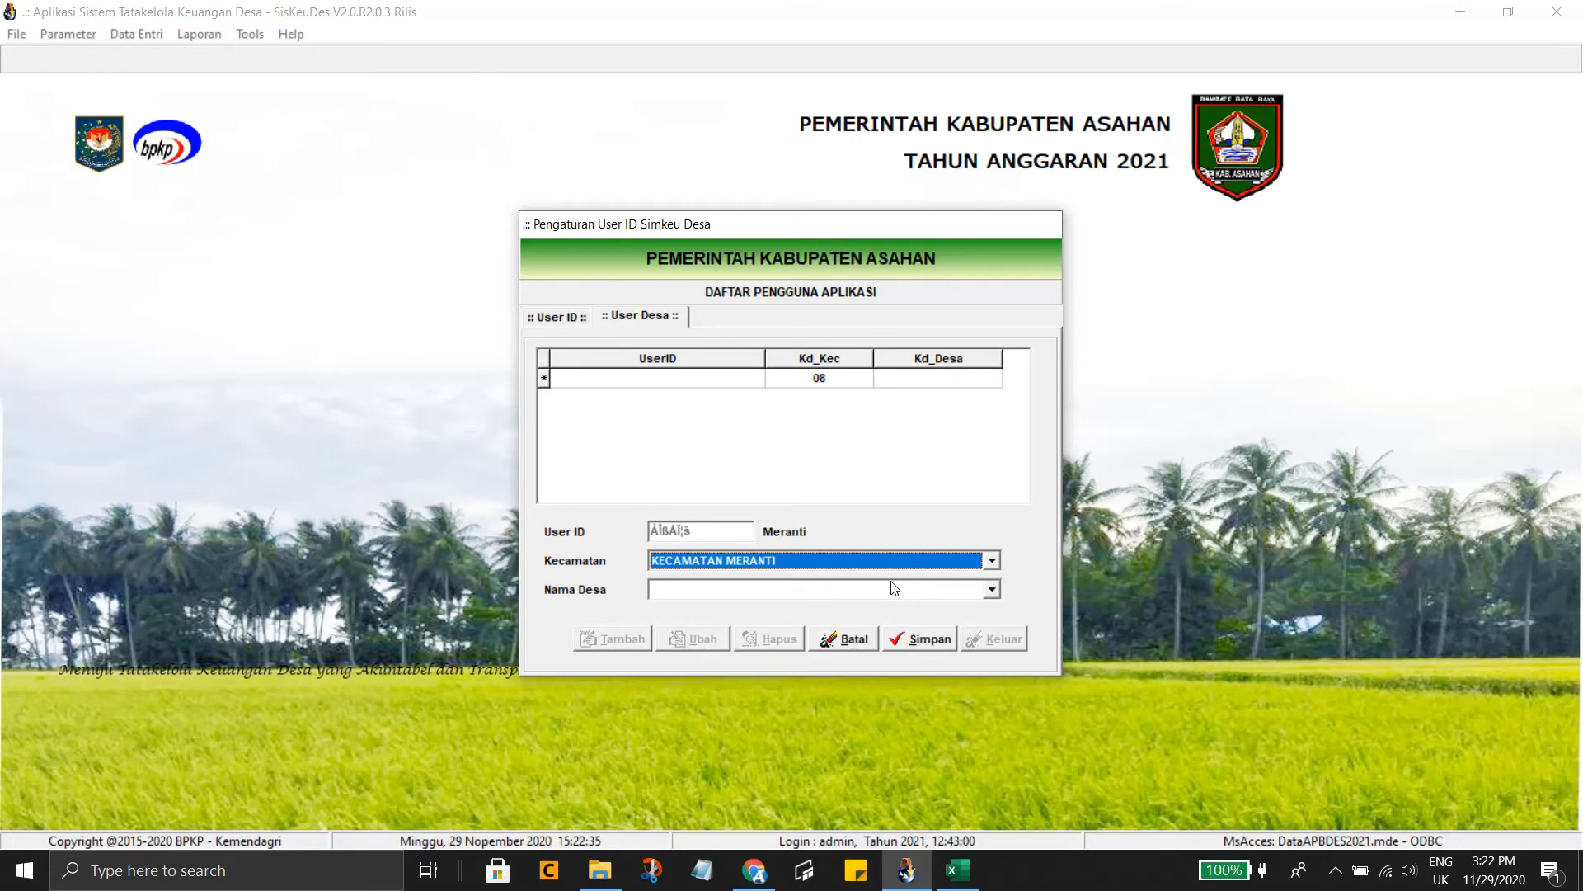
{"action": "left_click", "coordinate": [993, 590]}
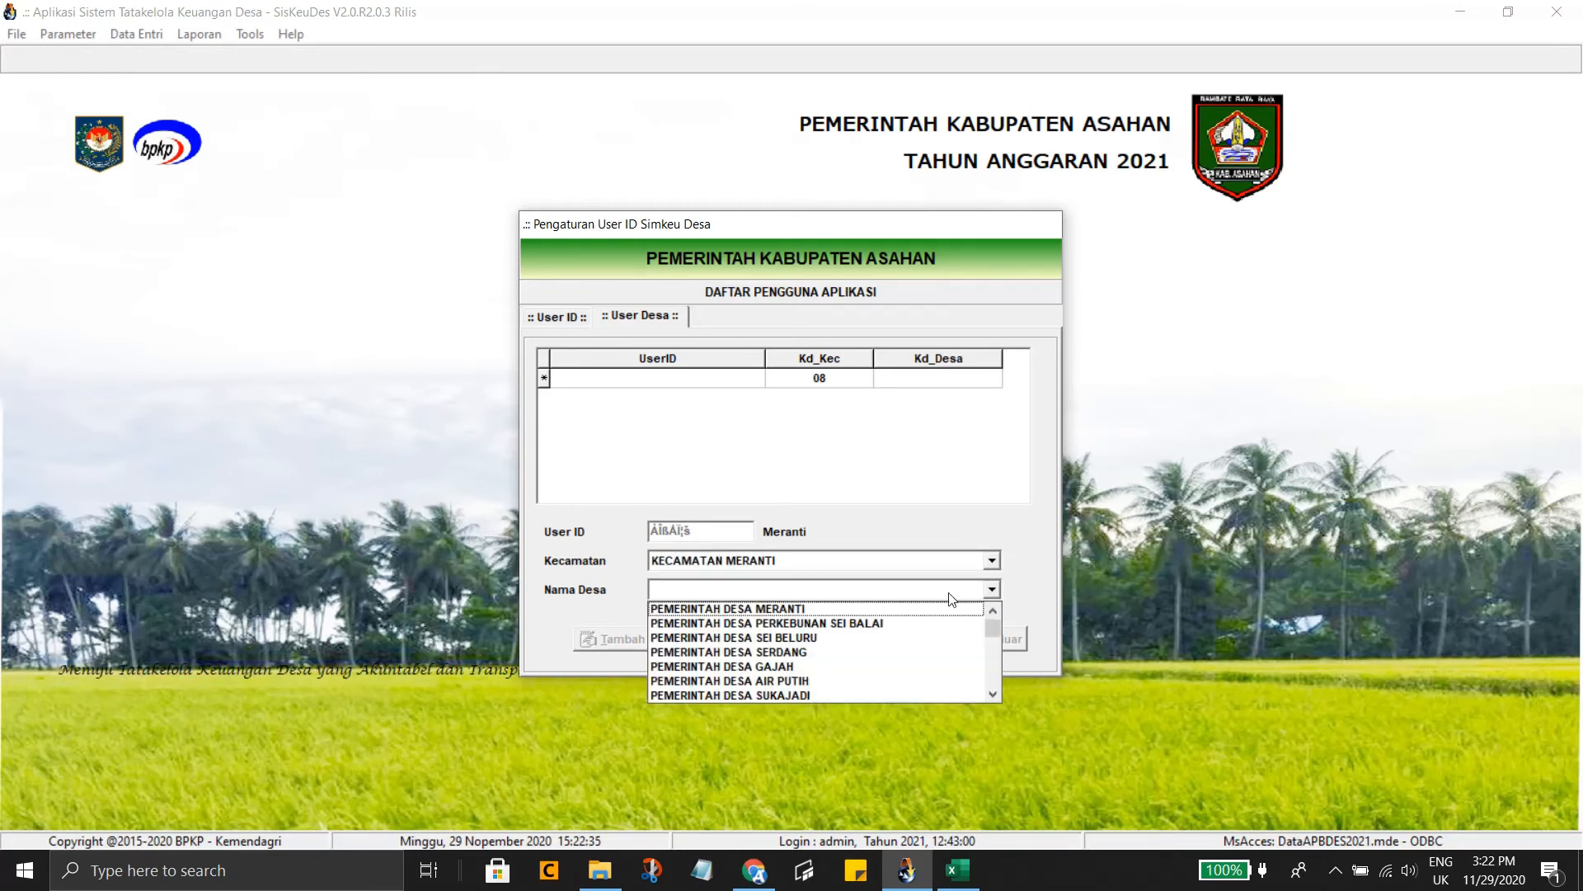
{"action": "left_click", "coordinate": [877, 609]}
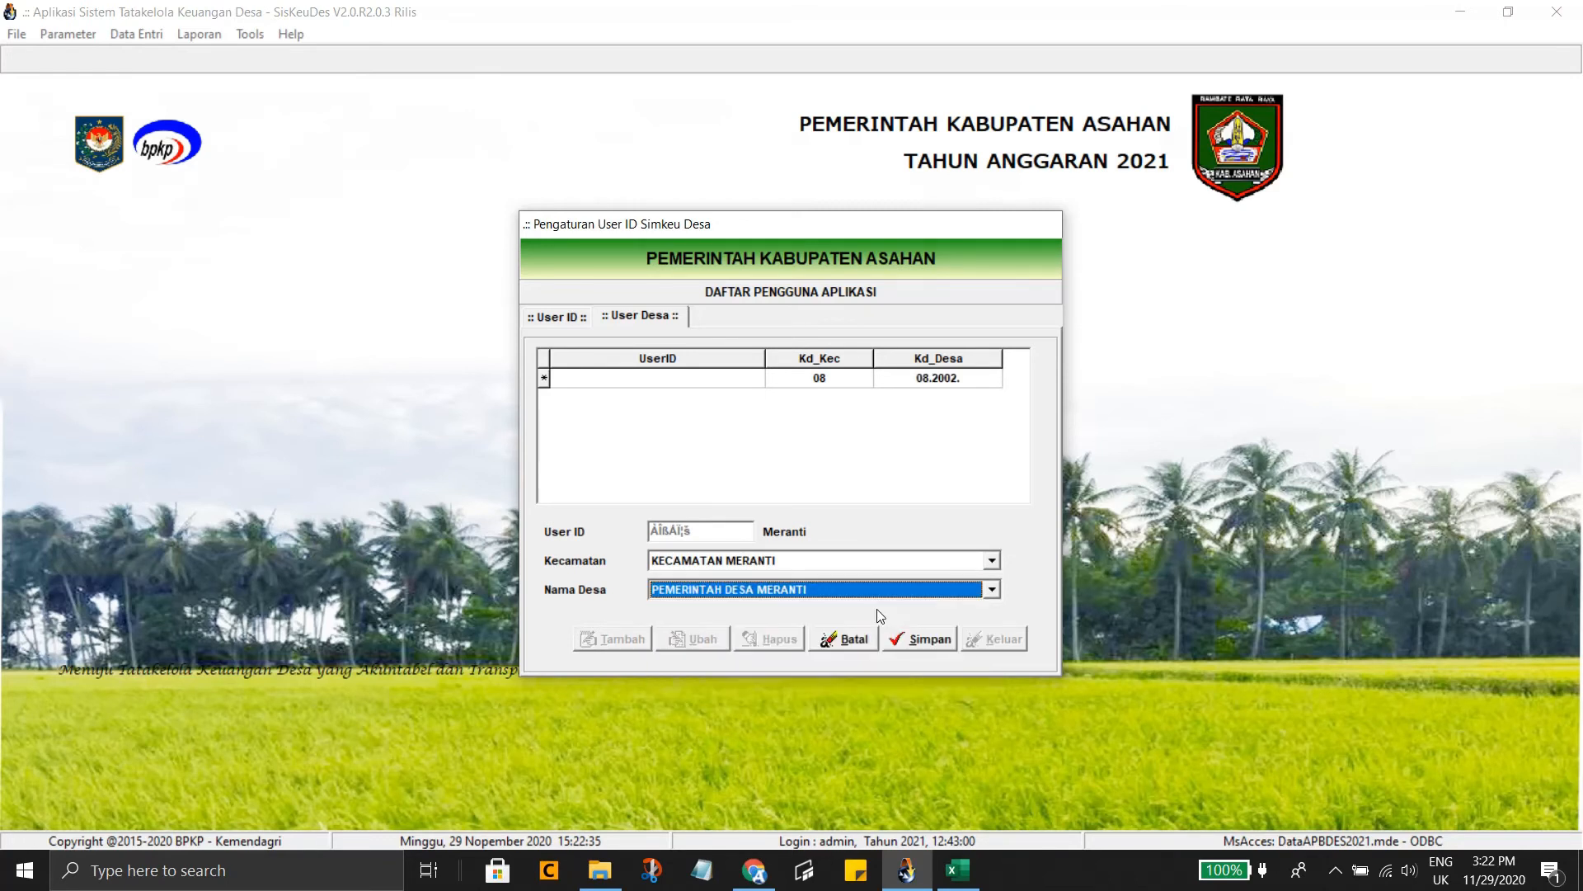
{"action": "left_click", "coordinate": [908, 637]}
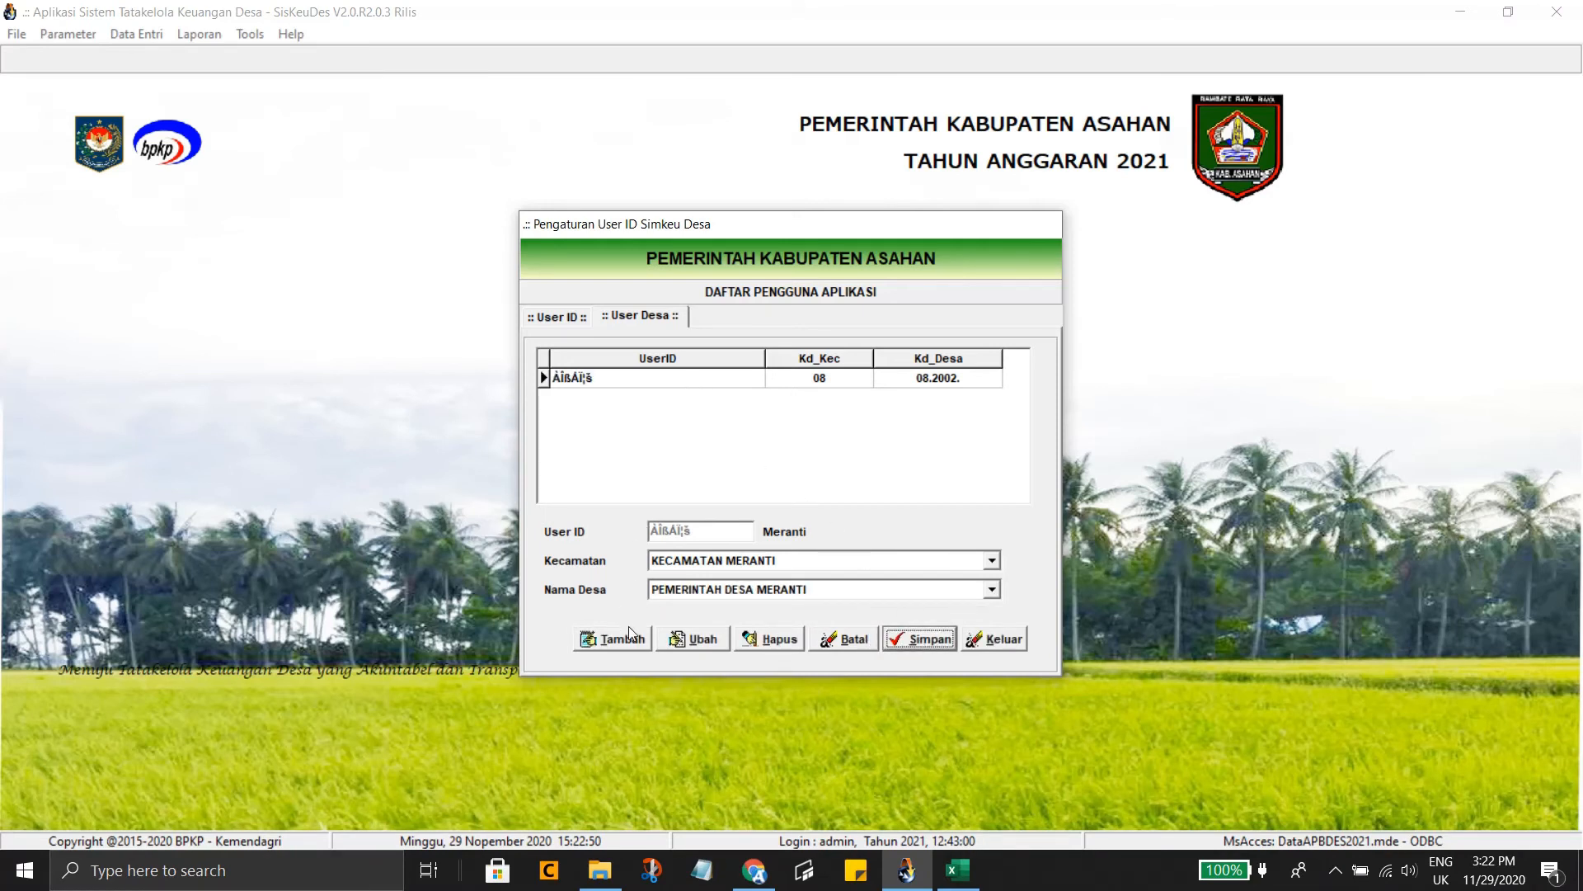
Re-save the Desa Meranti assignment, select its row, and return to the user list
{"action": "left_click", "coordinate": [627, 638]}
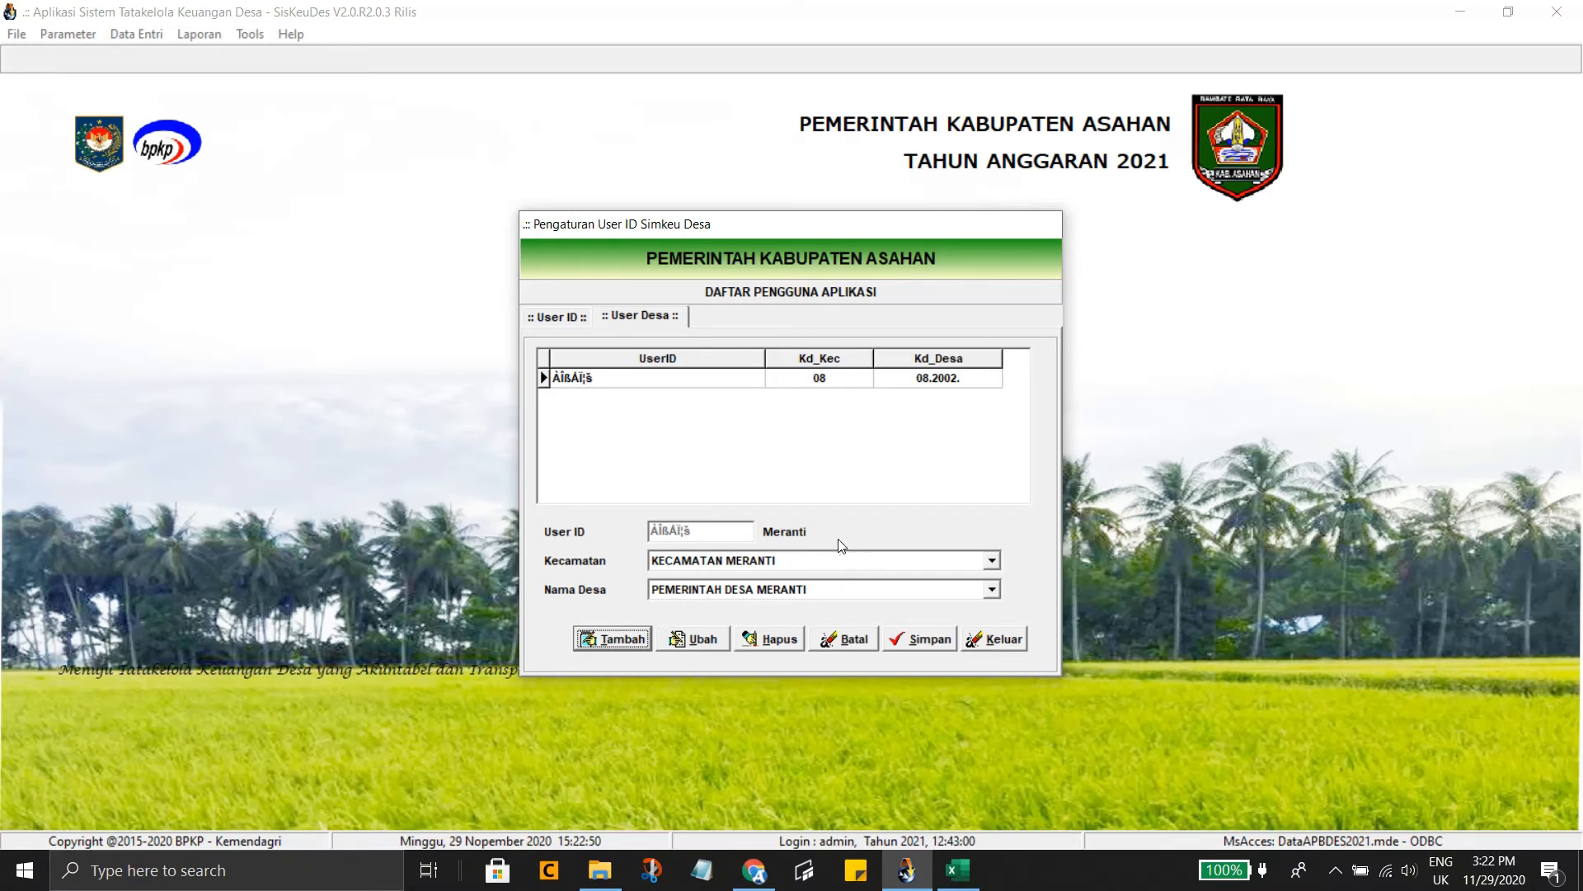
{"action": "left_click", "coordinate": [995, 589]}
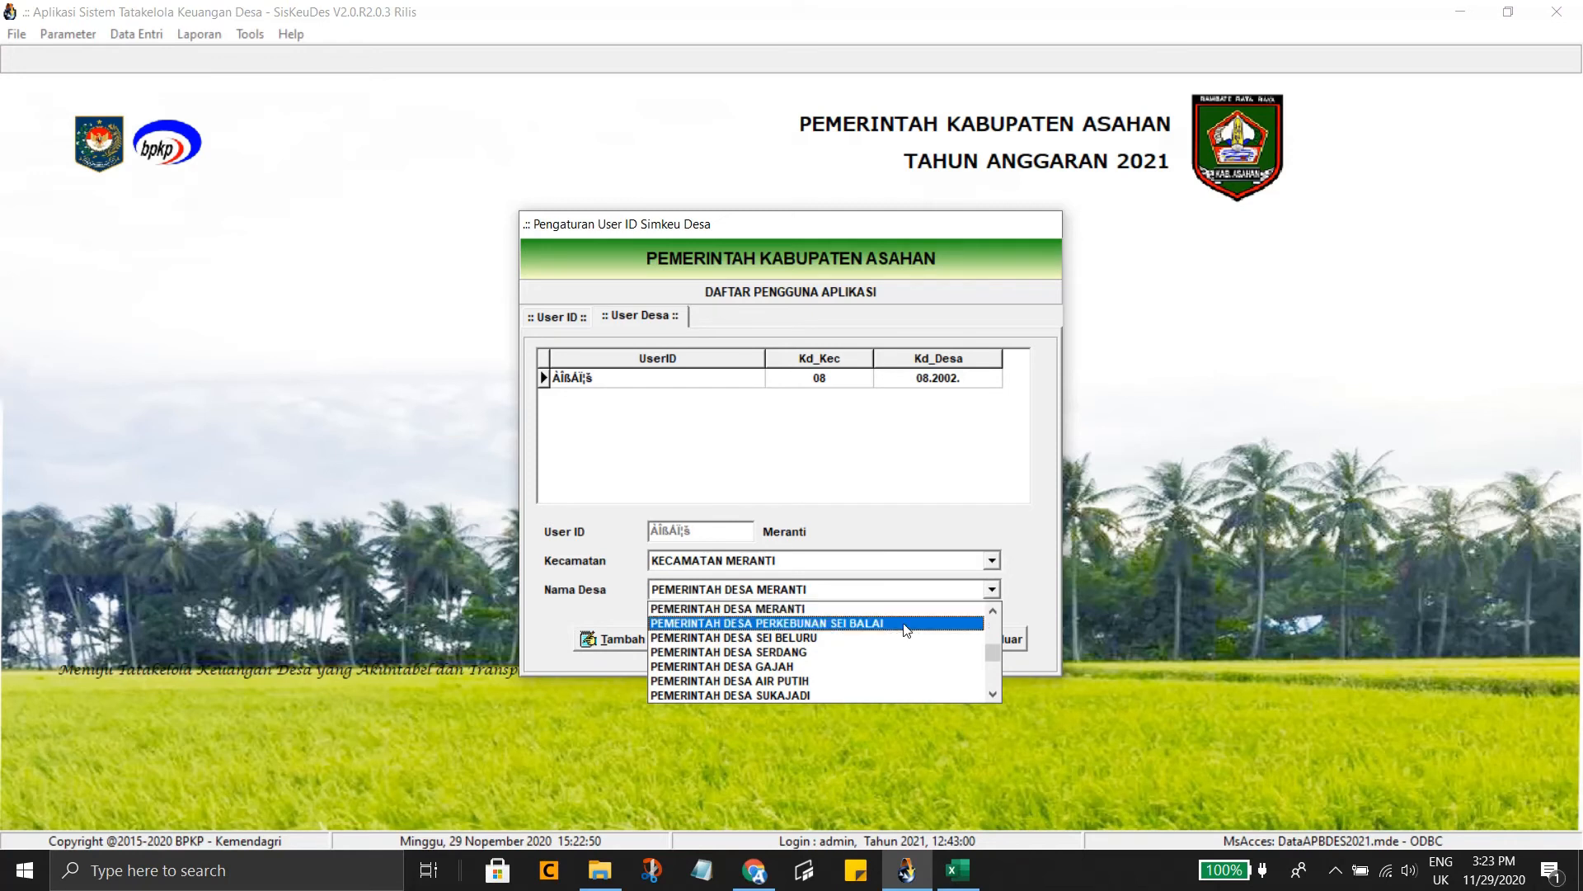
{"action": "left_click", "coordinate": [904, 613]}
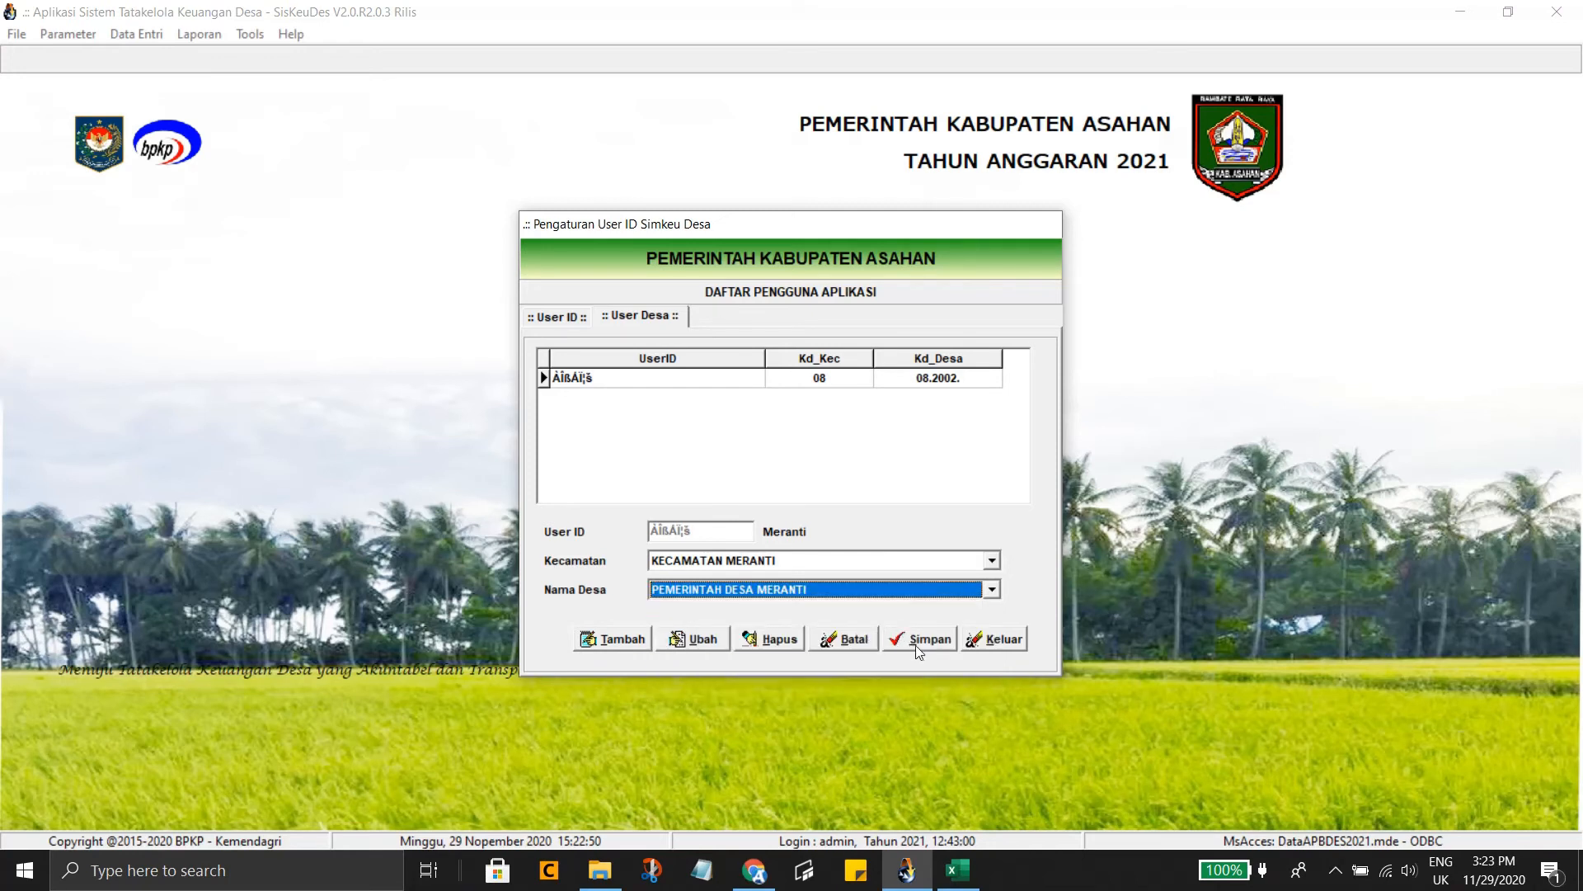
{"action": "left_click", "coordinate": [917, 642]}
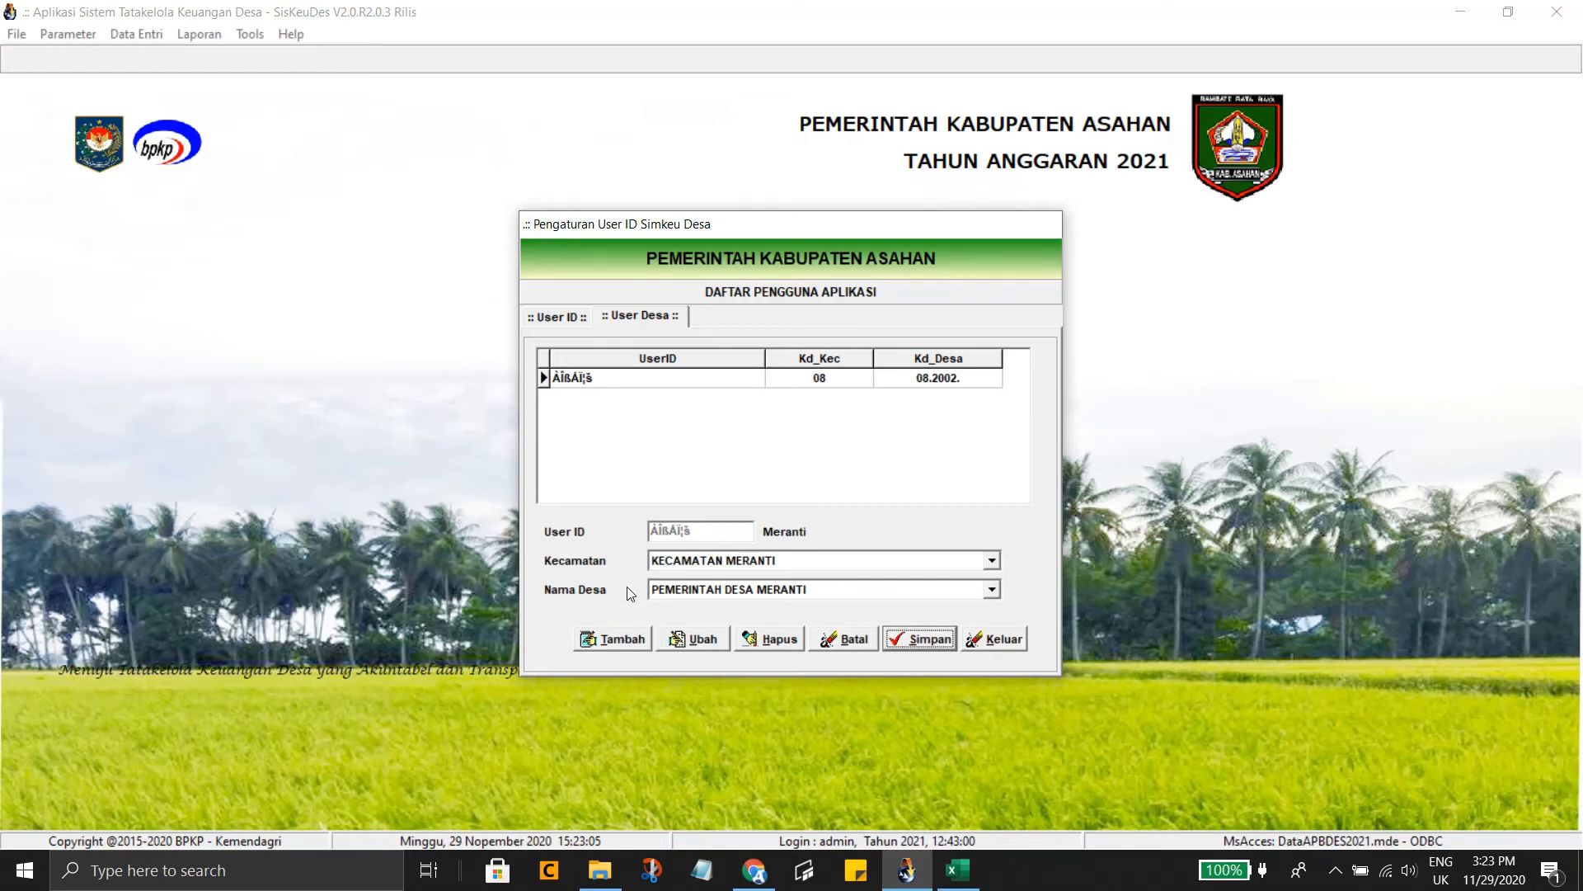
{"action": "left_click", "coordinate": [918, 647]}
{"action": "left_click", "coordinate": [992, 591]}
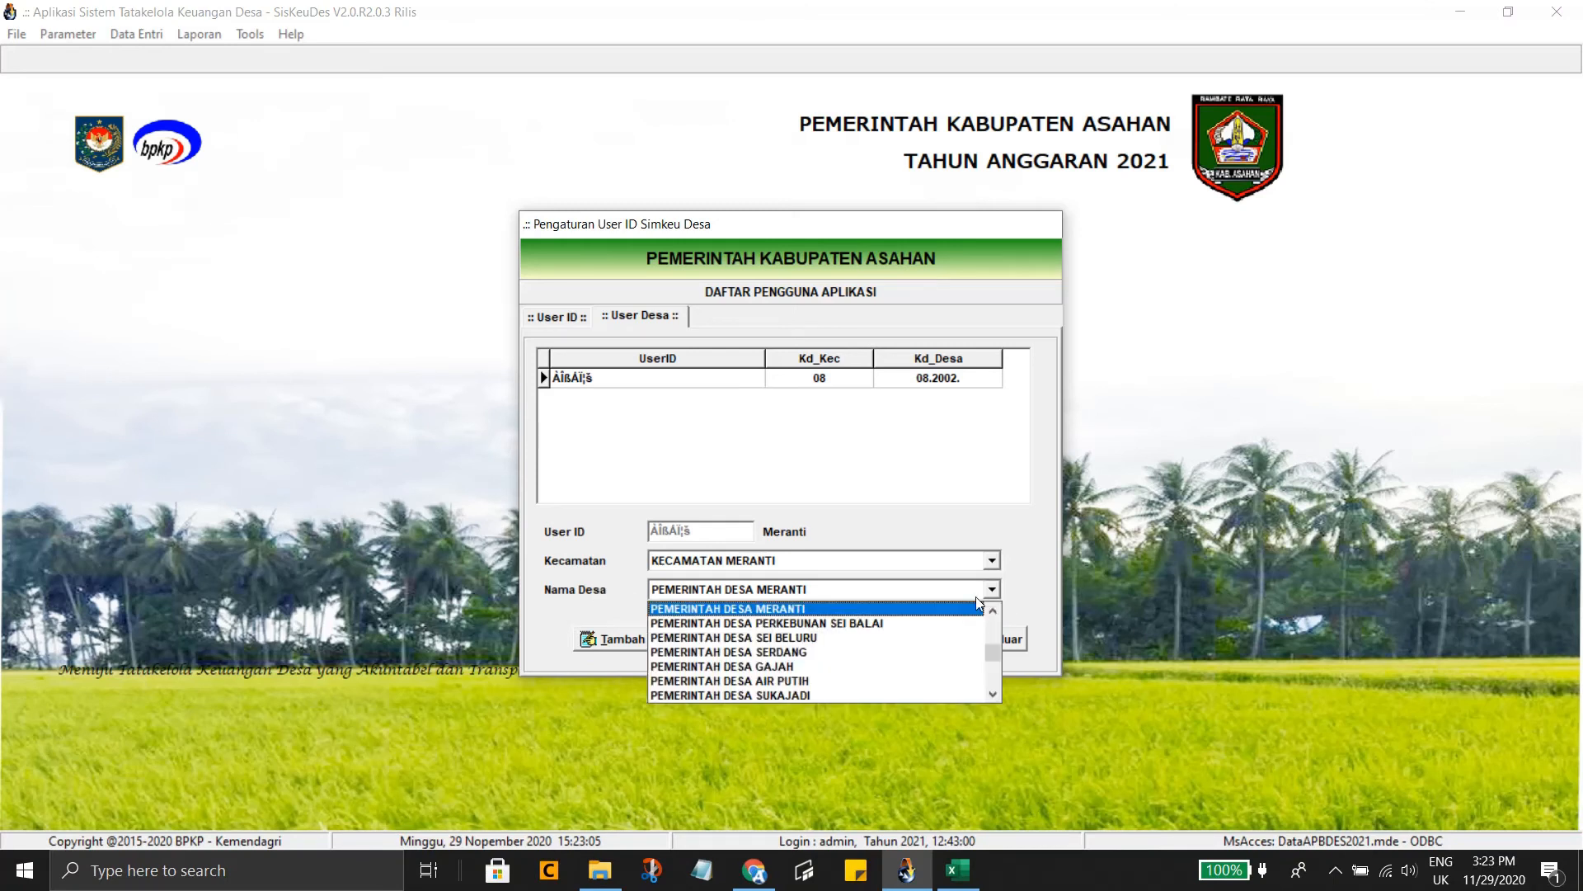
{"action": "left_click", "coordinate": [907, 629]}
{"action": "left_click", "coordinate": [913, 643]}
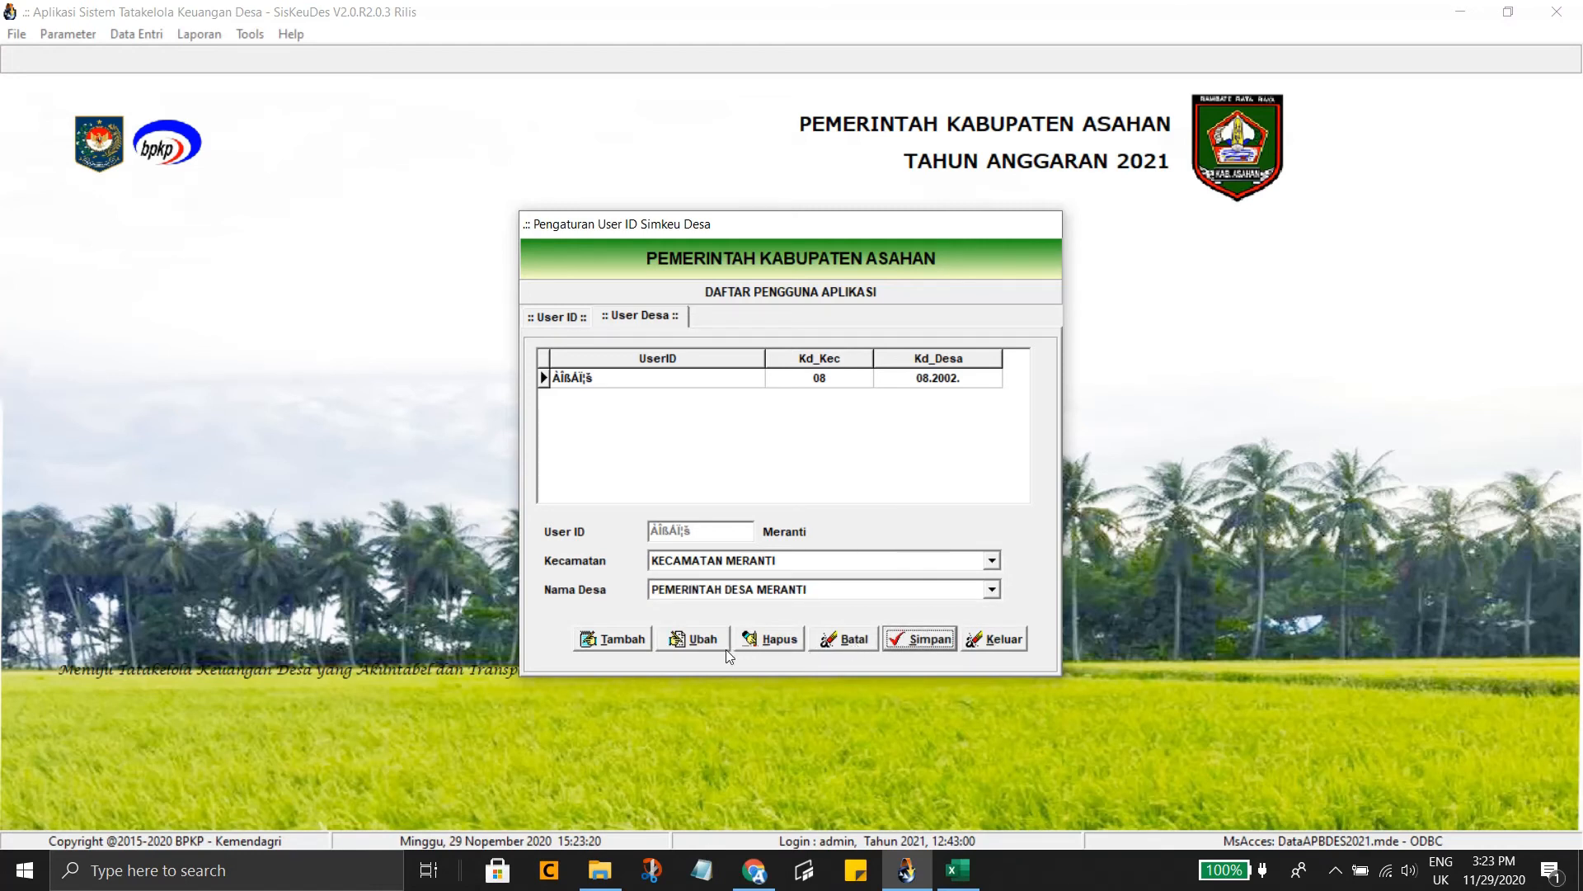
{"action": "left_click", "coordinate": [626, 642]}
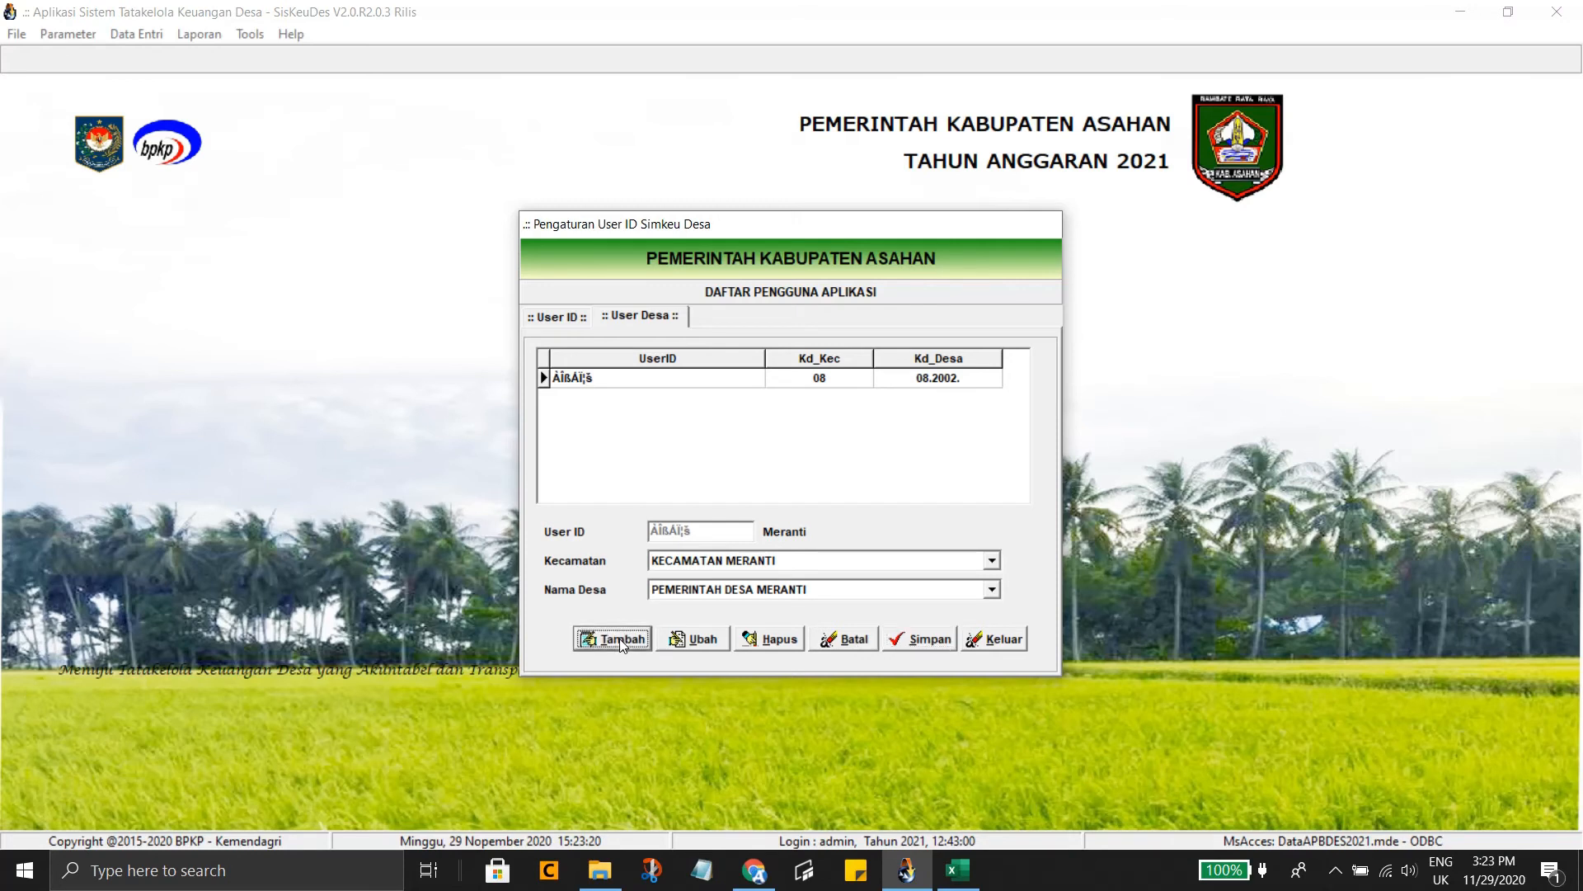
{"action": "left_click", "coordinate": [865, 422]}
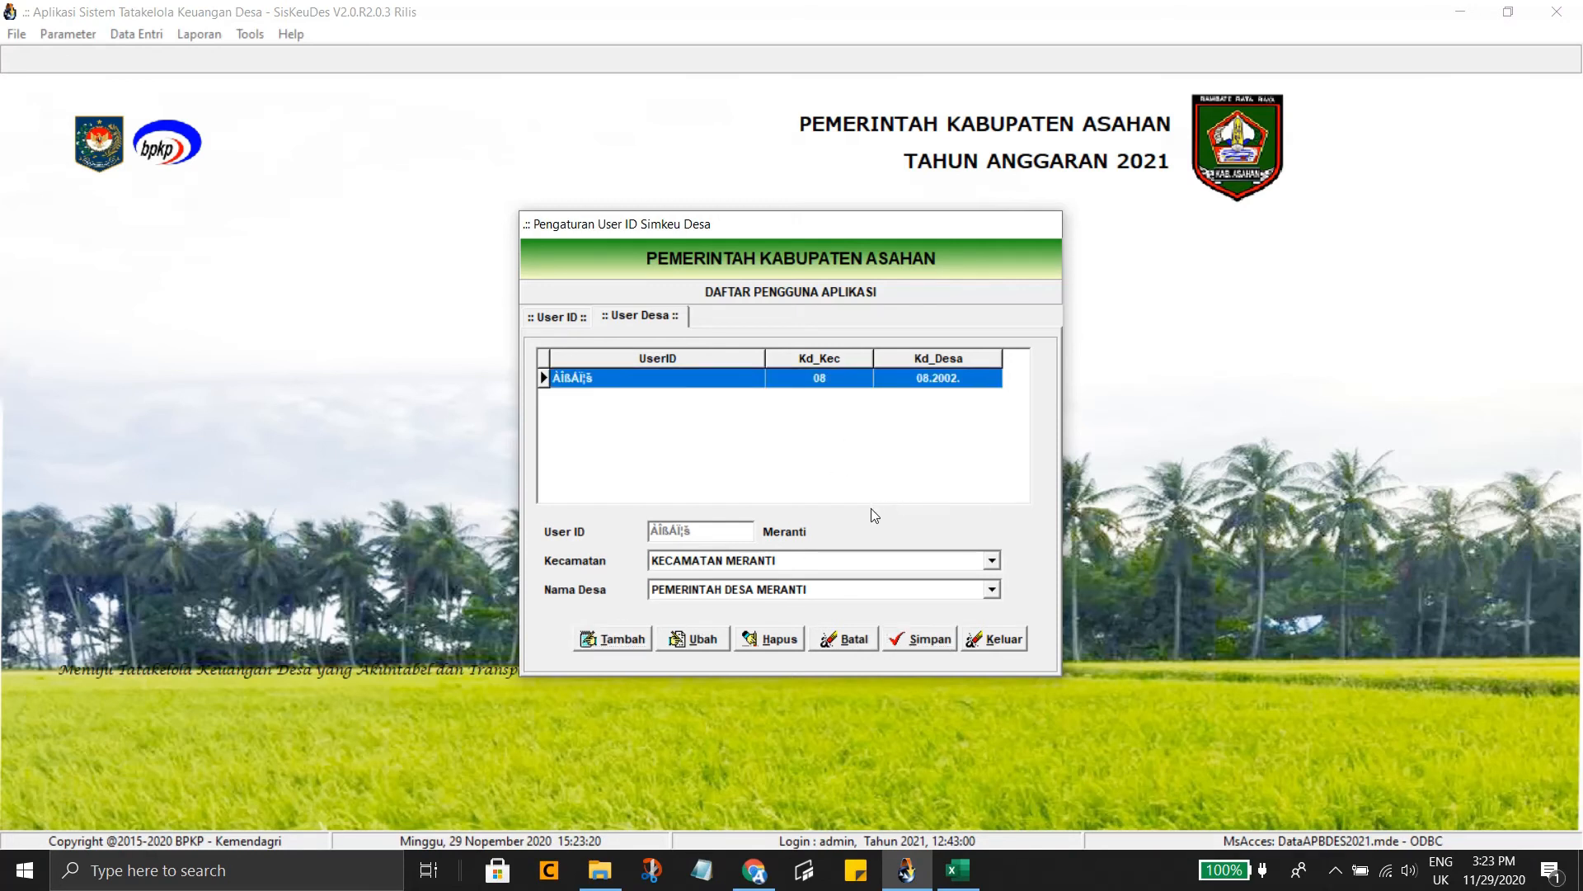
{"action": "left_click", "coordinate": [559, 318]}
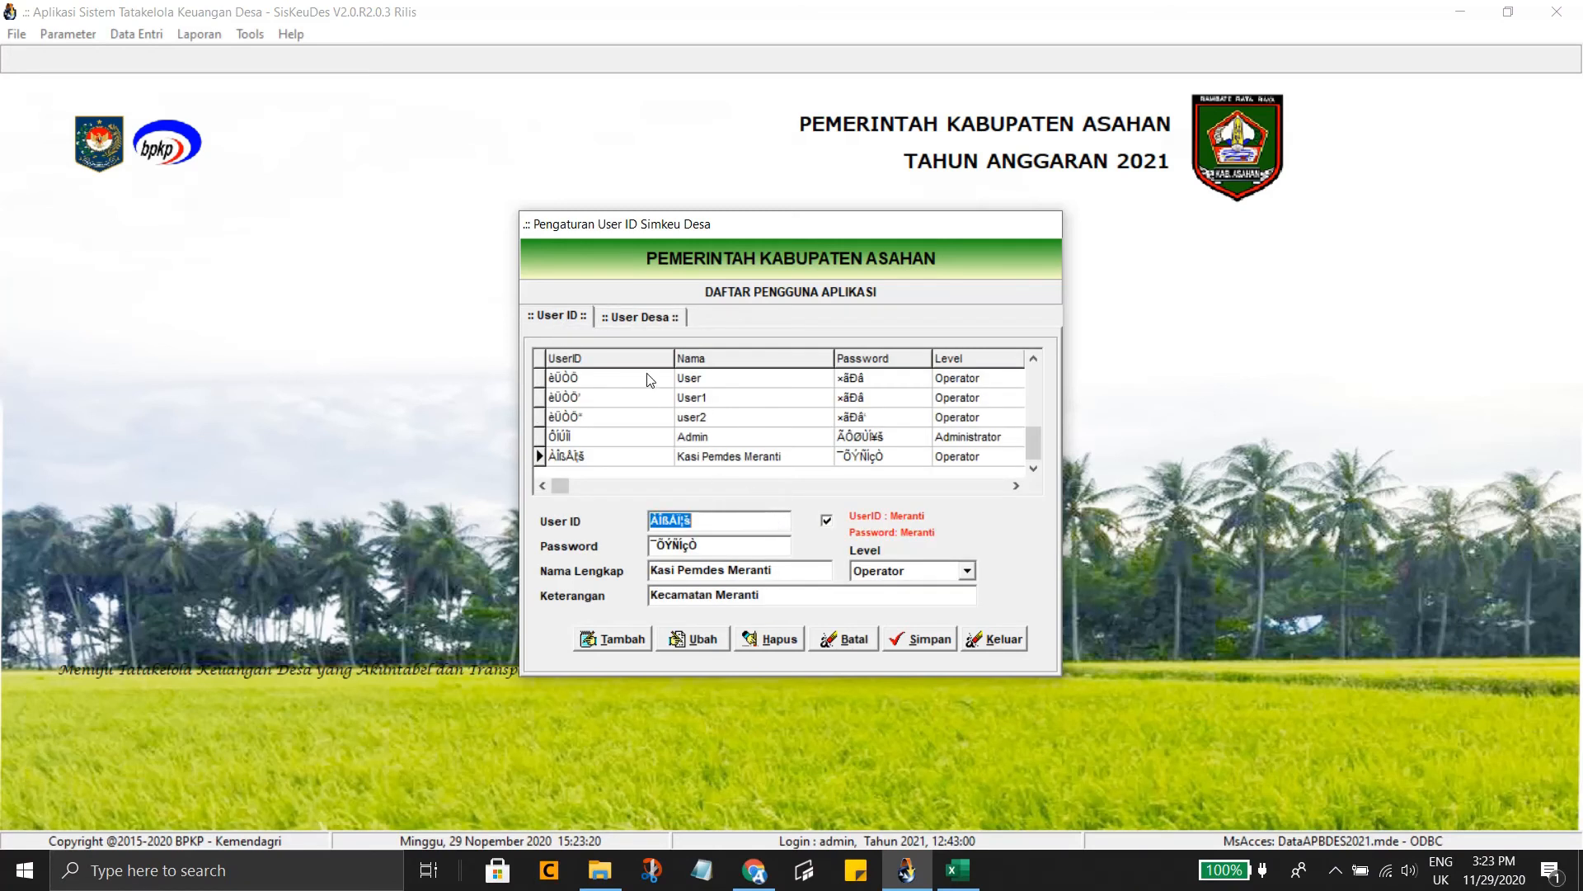
Change Kasi Pemdes Meranti's level from Operator to Supervisor and save it
{"action": "left_click", "coordinate": [639, 317]}
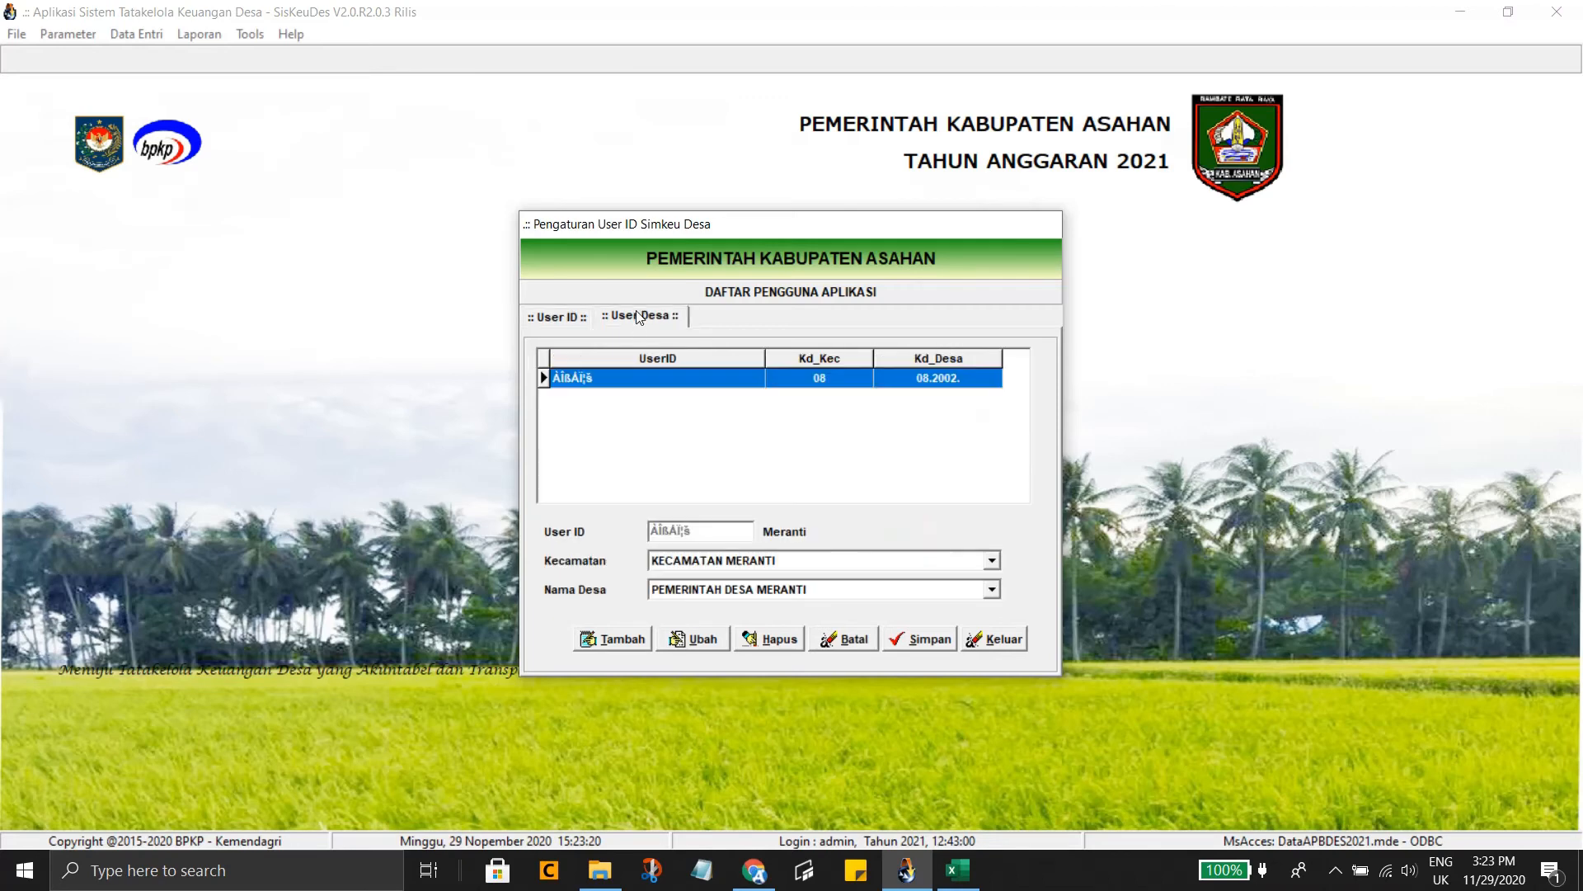
{"action": "left_click", "coordinate": [559, 322]}
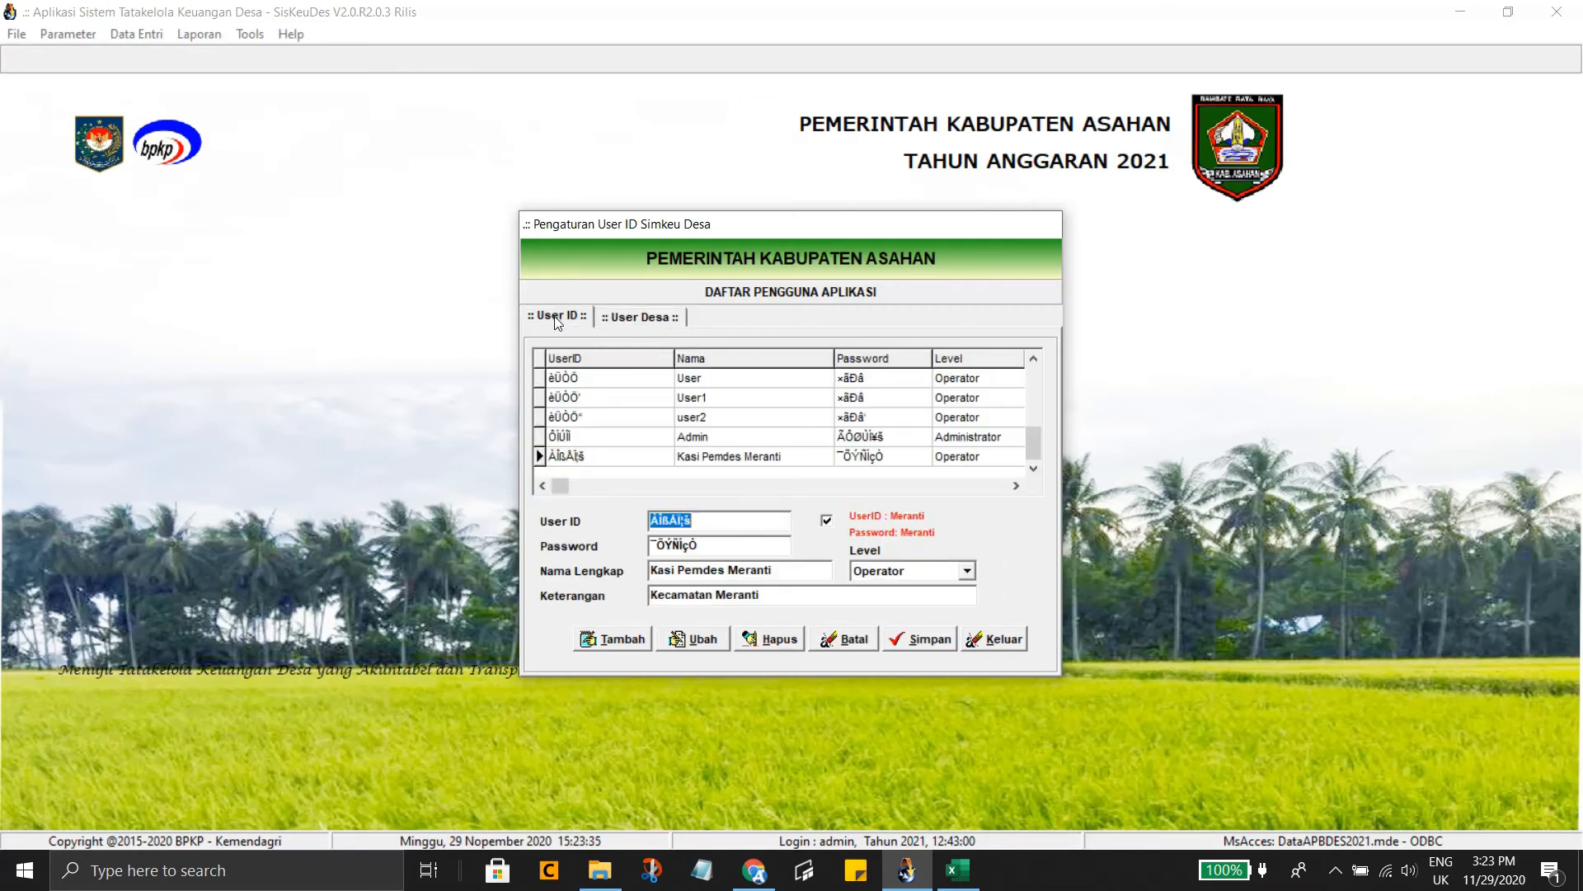
{"action": "left_click", "coordinate": [968, 579]}
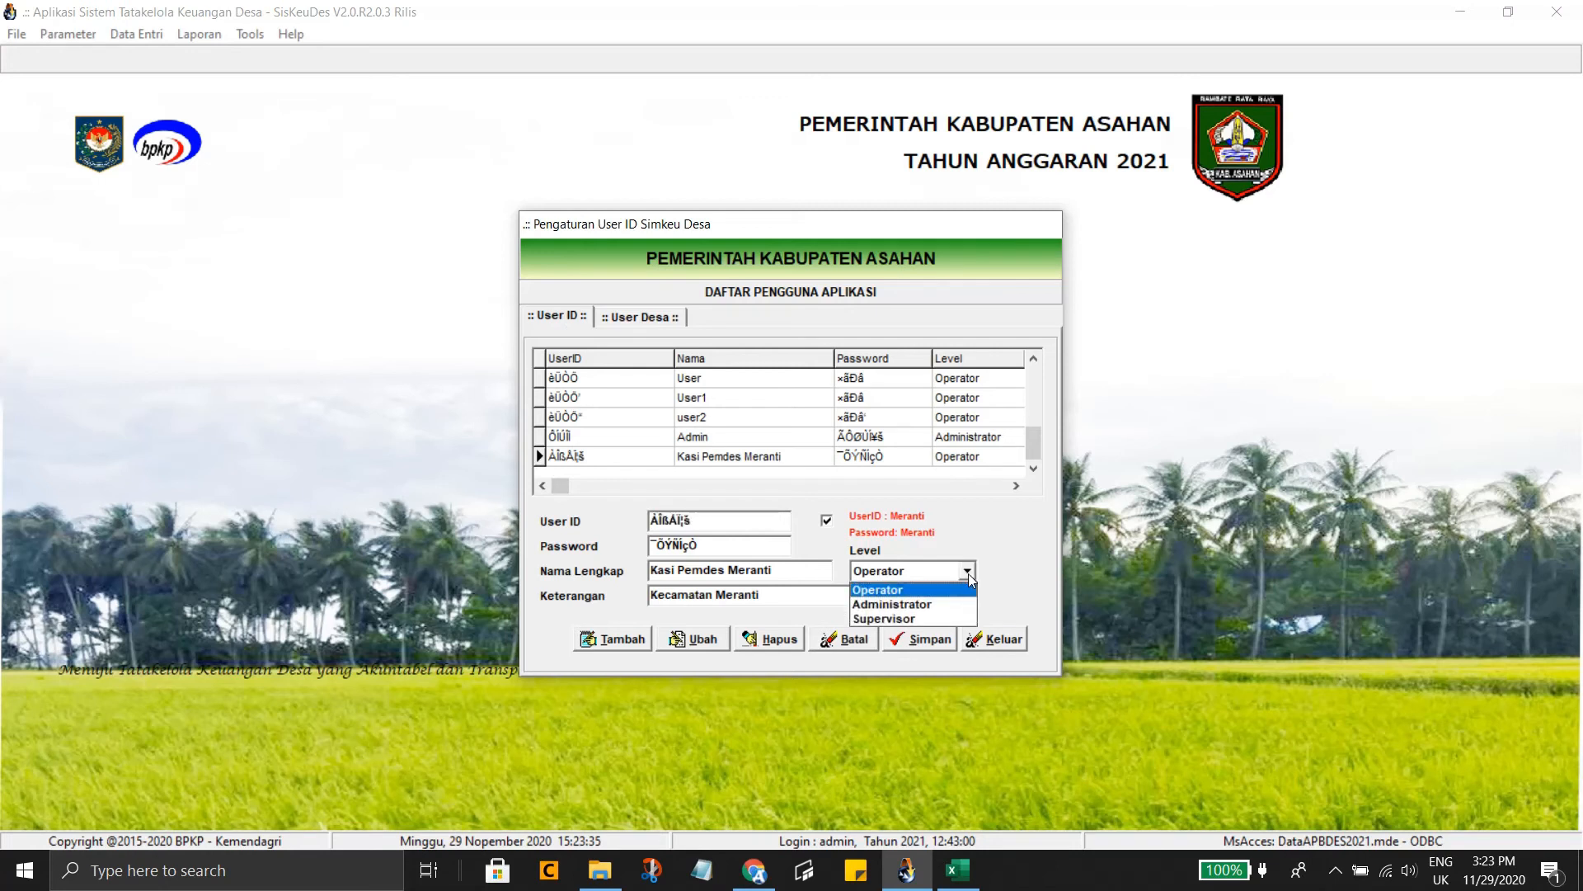
{"action": "left_click", "coordinate": [698, 646]}
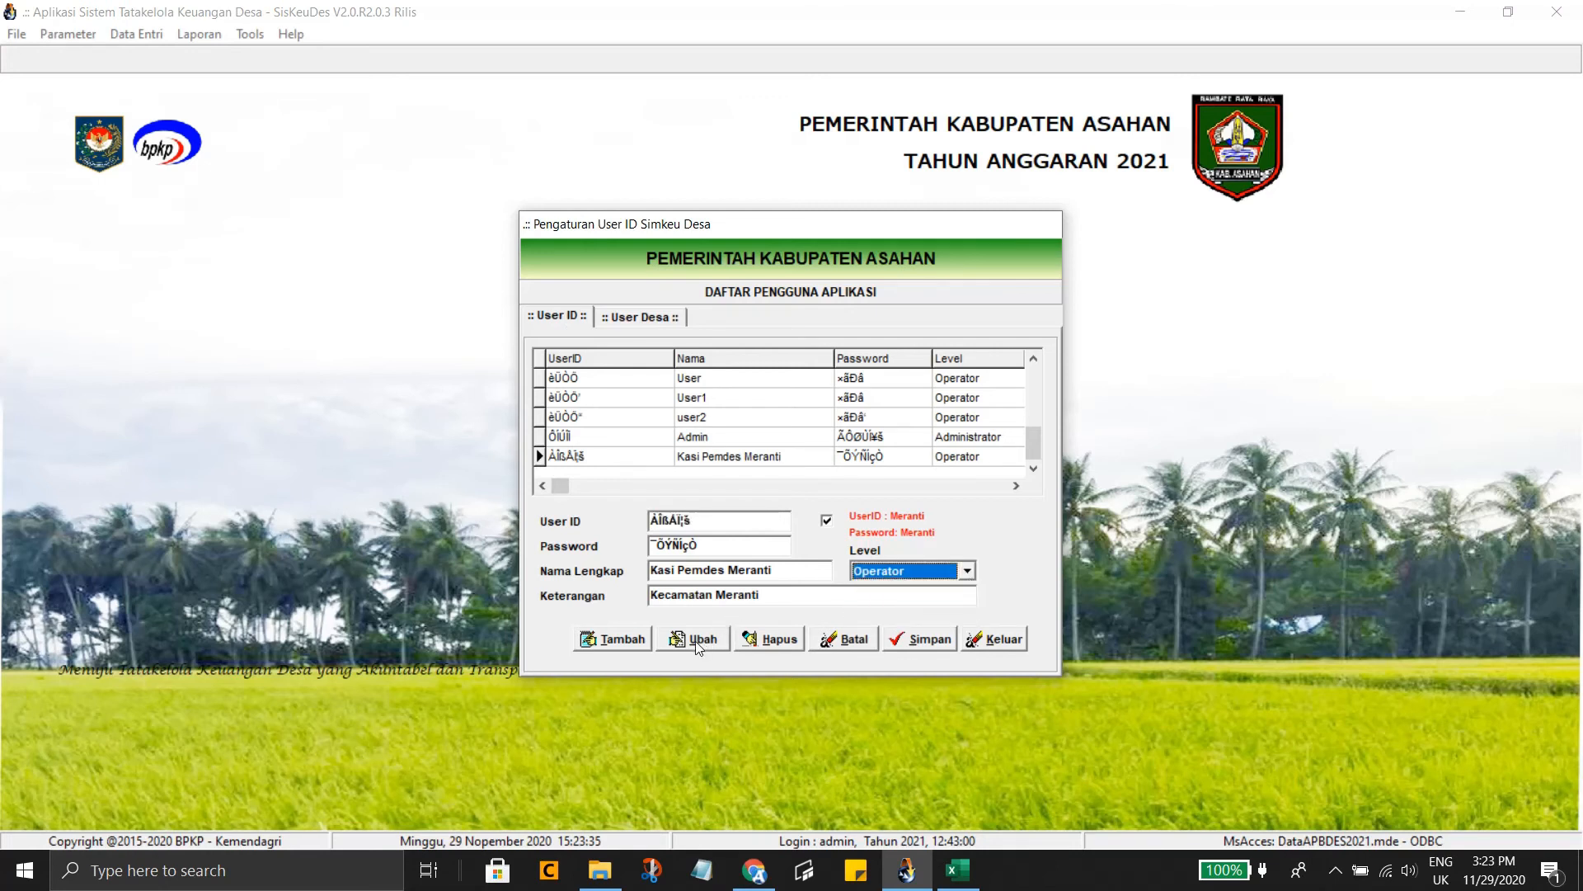
{"action": "left_click", "coordinate": [698, 646]}
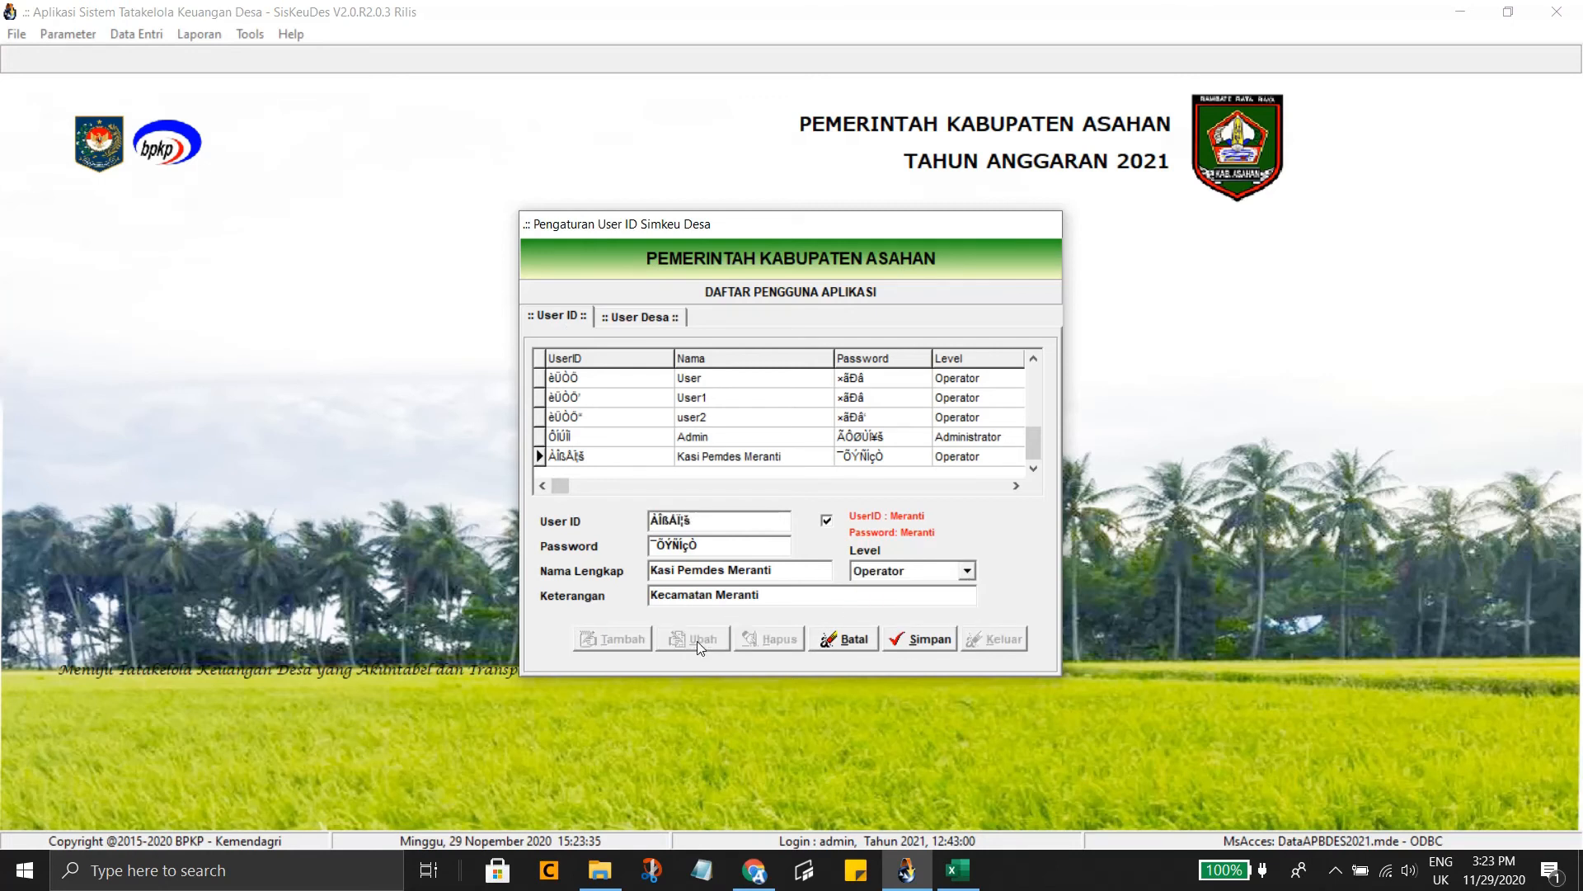
{"action": "left_click", "coordinate": [966, 570]}
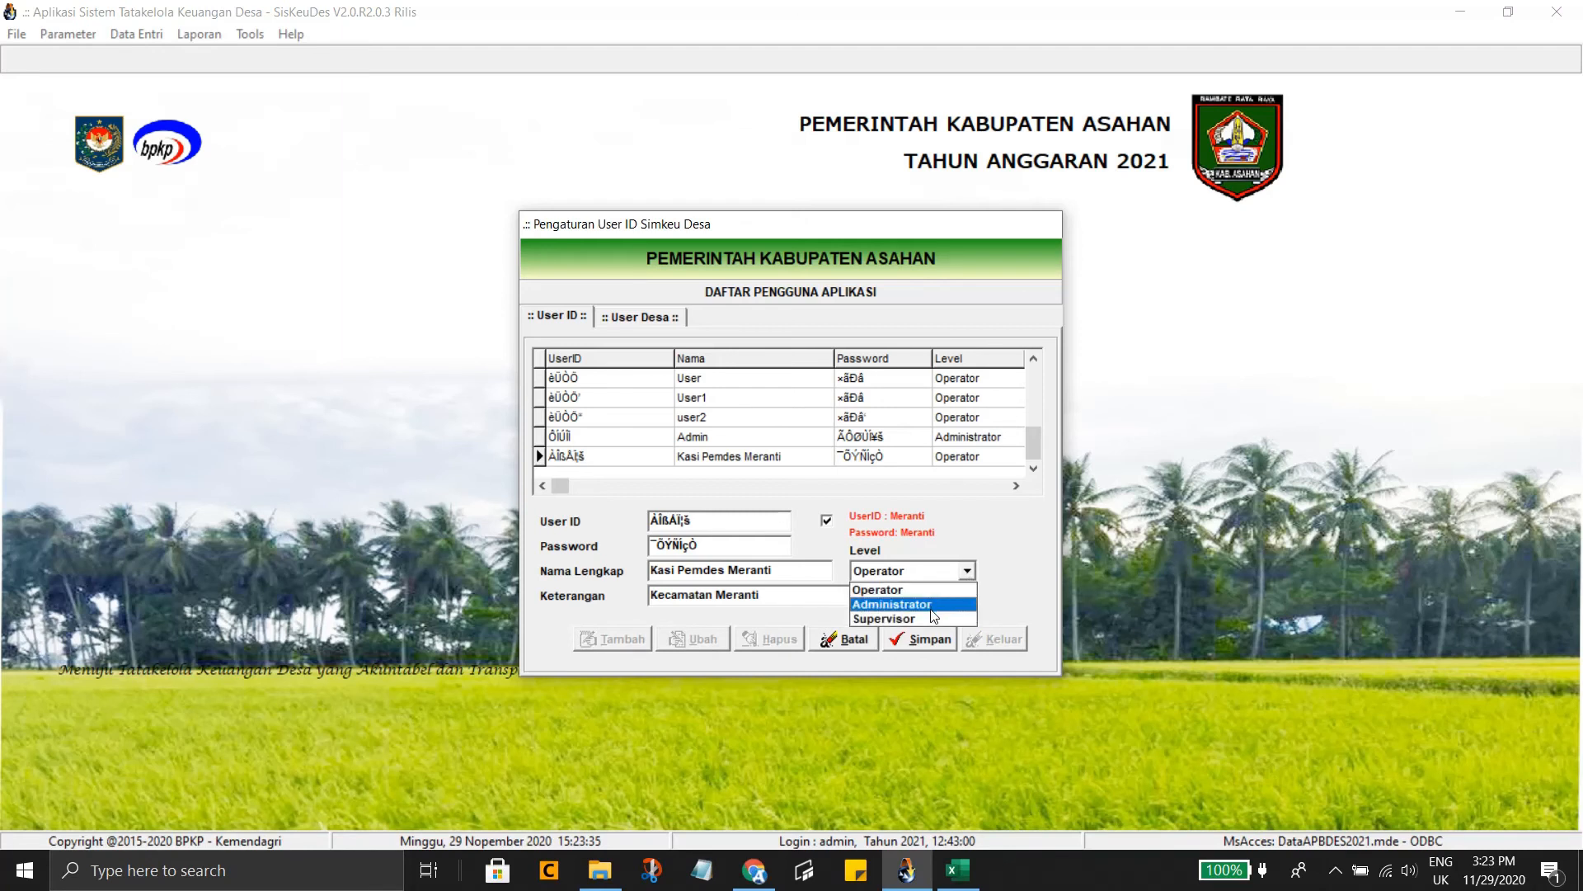
{"action": "left_click", "coordinate": [932, 617]}
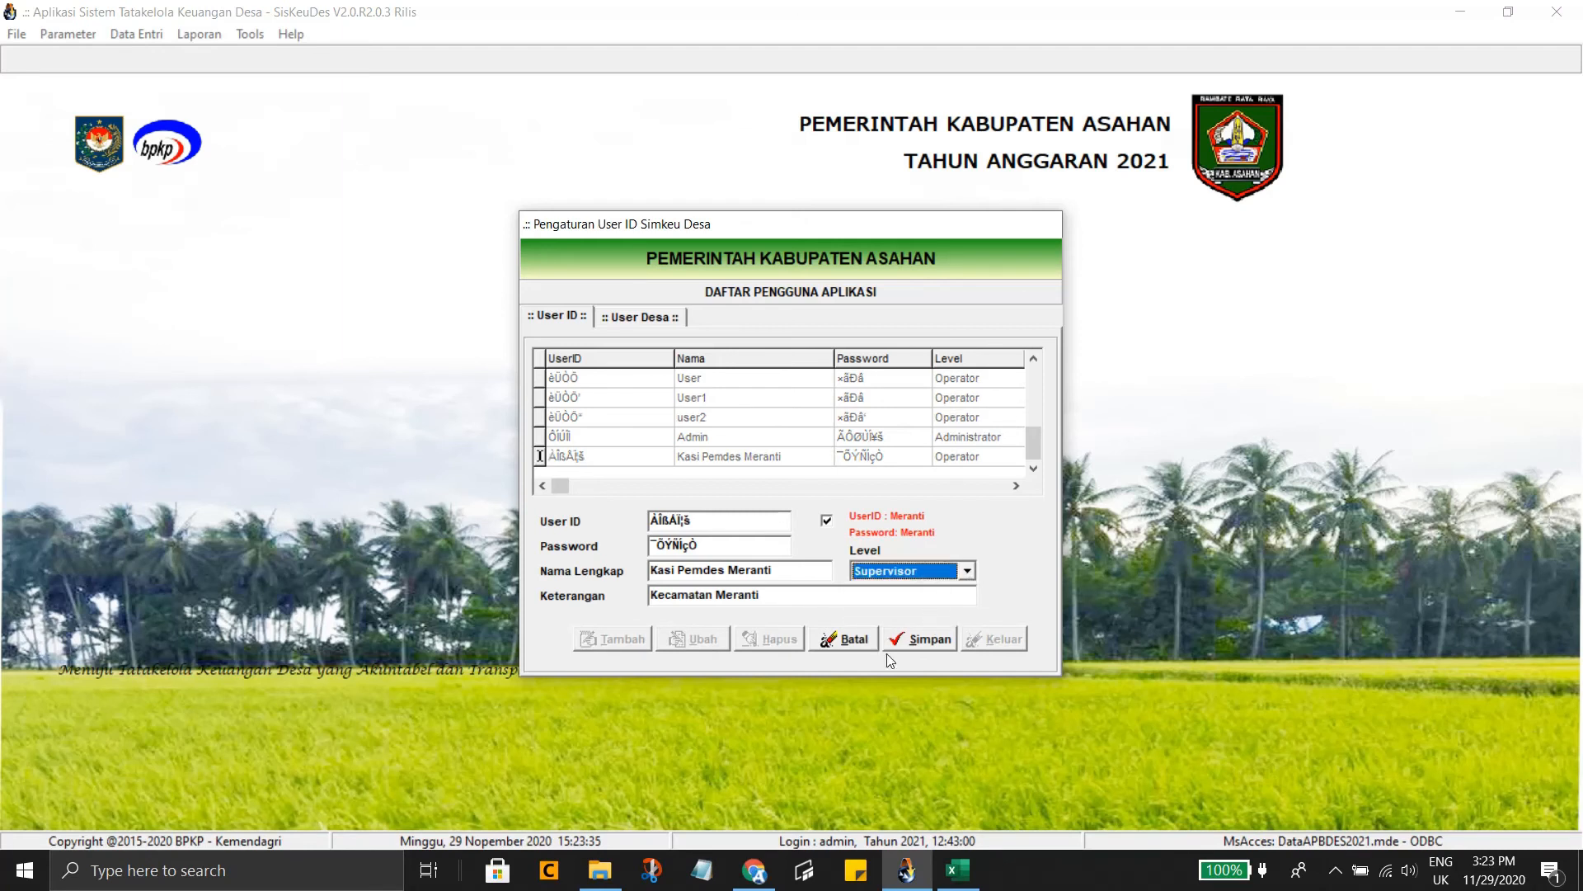
{"action": "left_click", "coordinate": [928, 640]}
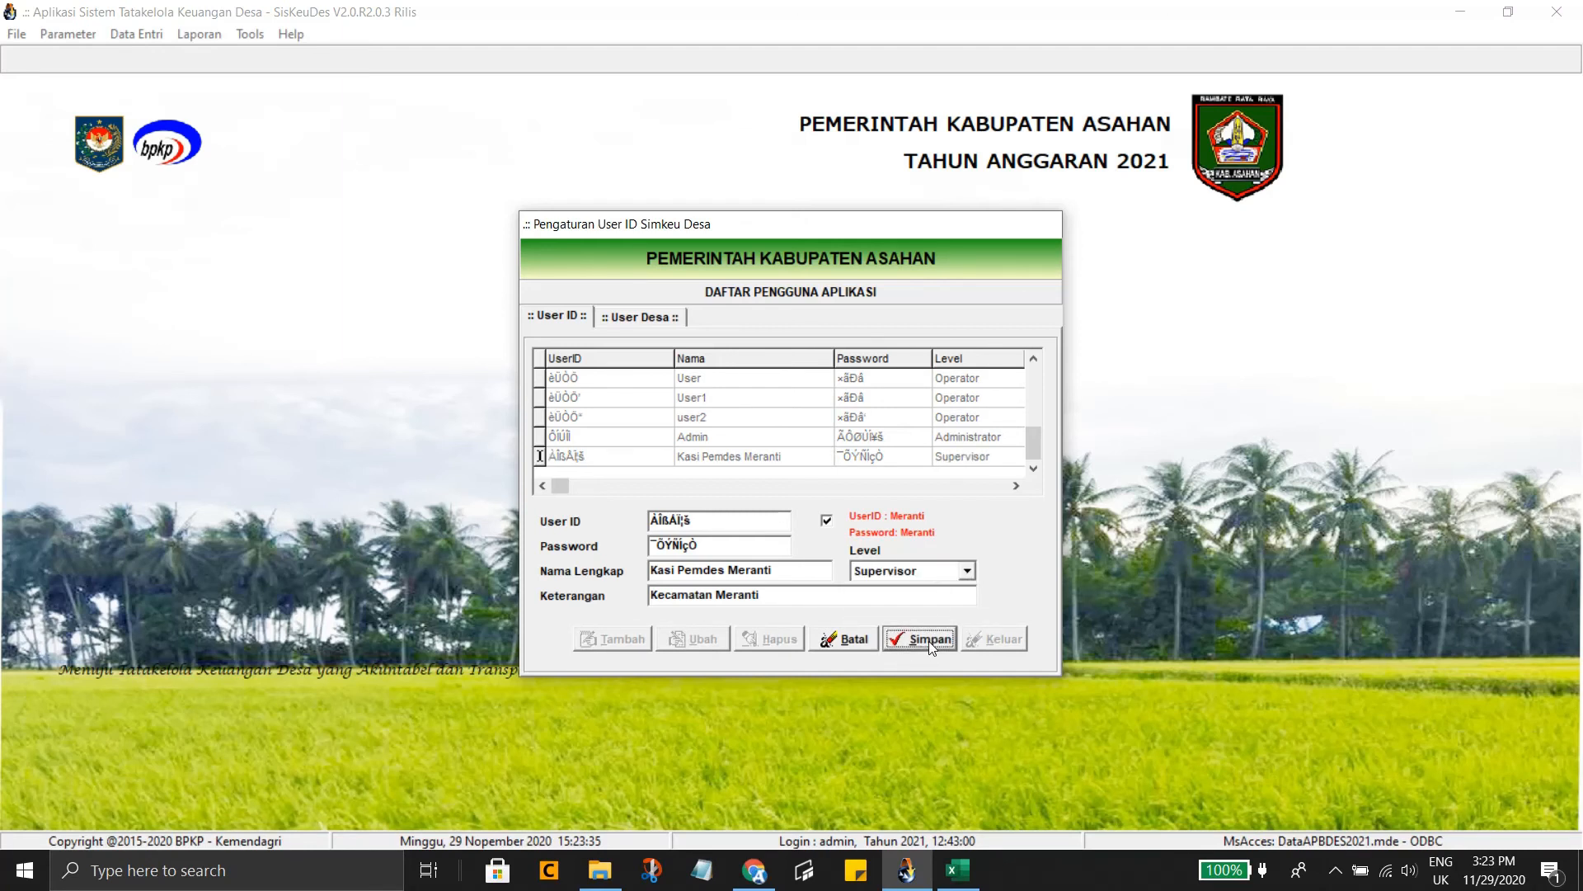
{"action": "left_click", "coordinate": [883, 468]}
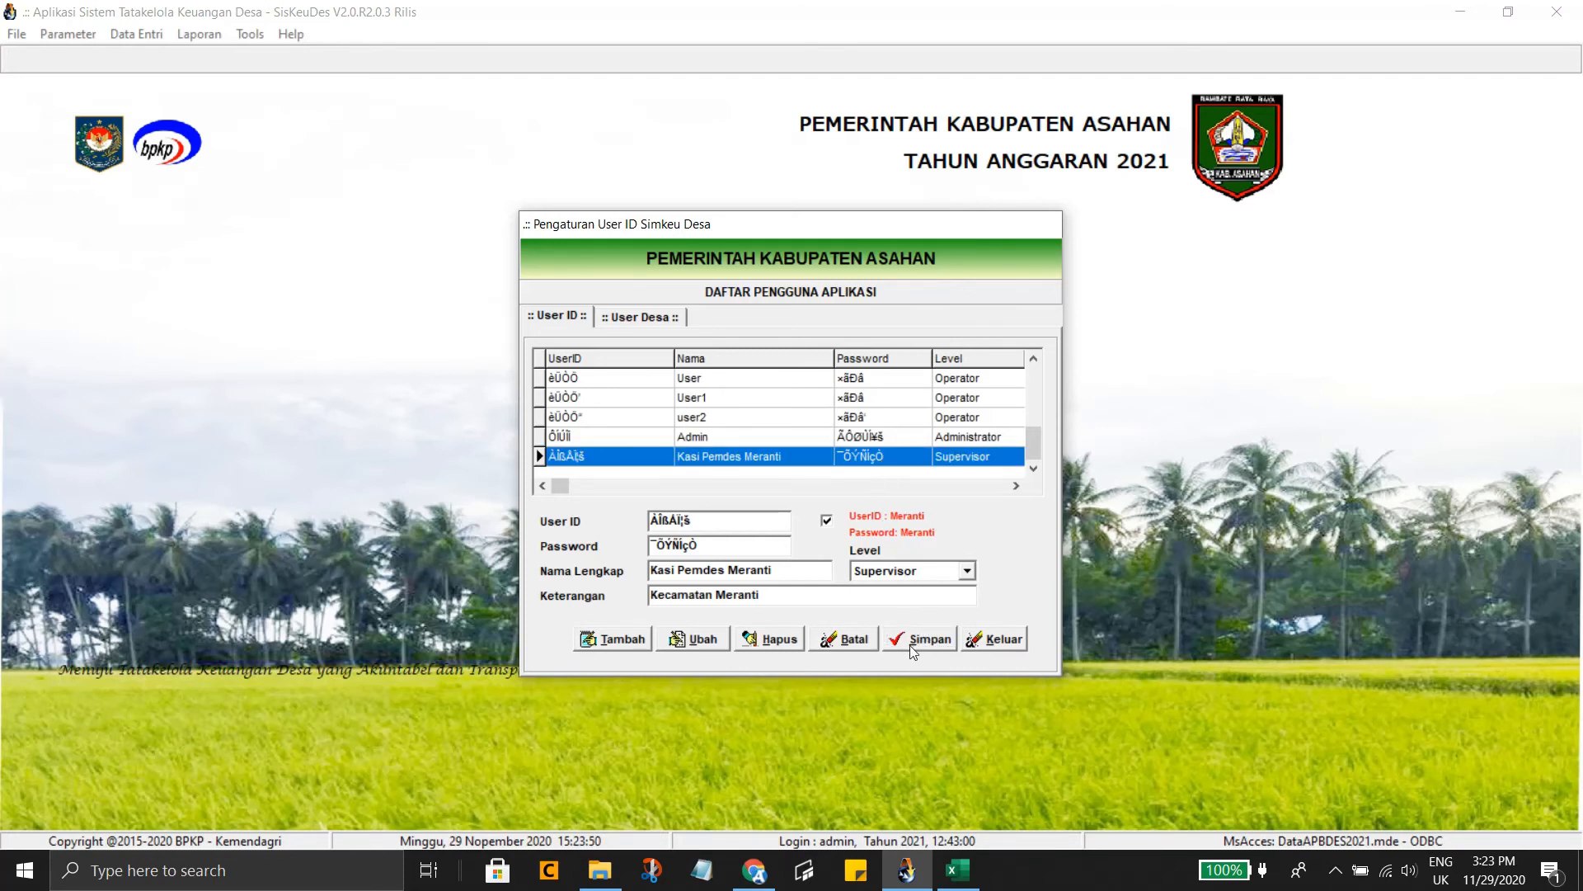
{"action": "left_click", "coordinate": [661, 320]}
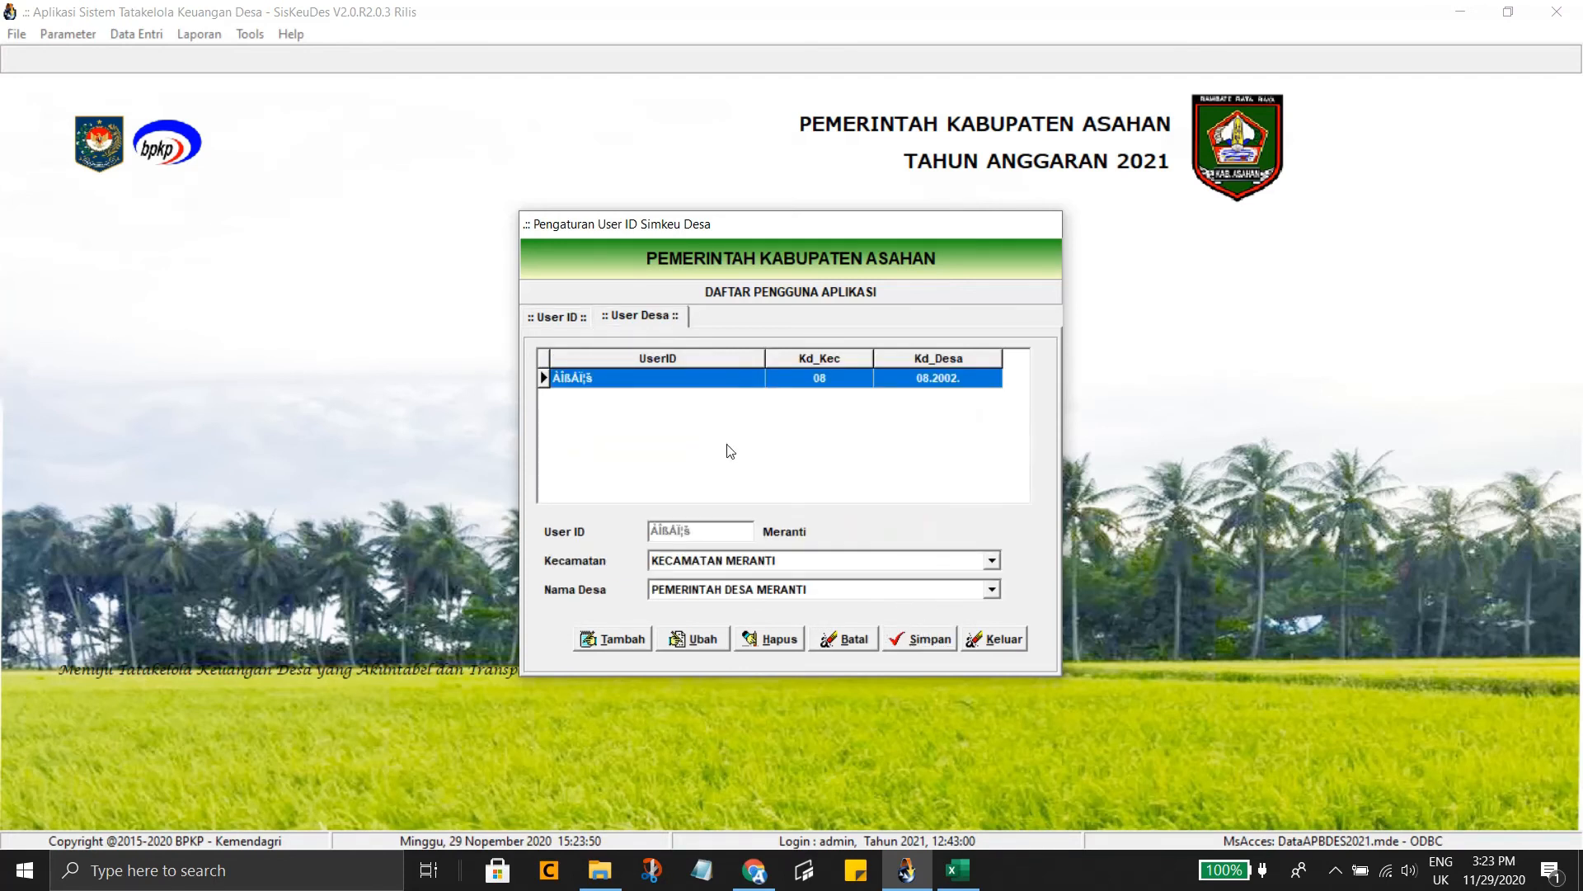
Add a blank village-mapping row for the Kasi Pemdes Meranti user
{"action": "left_click", "coordinate": [625, 638]}
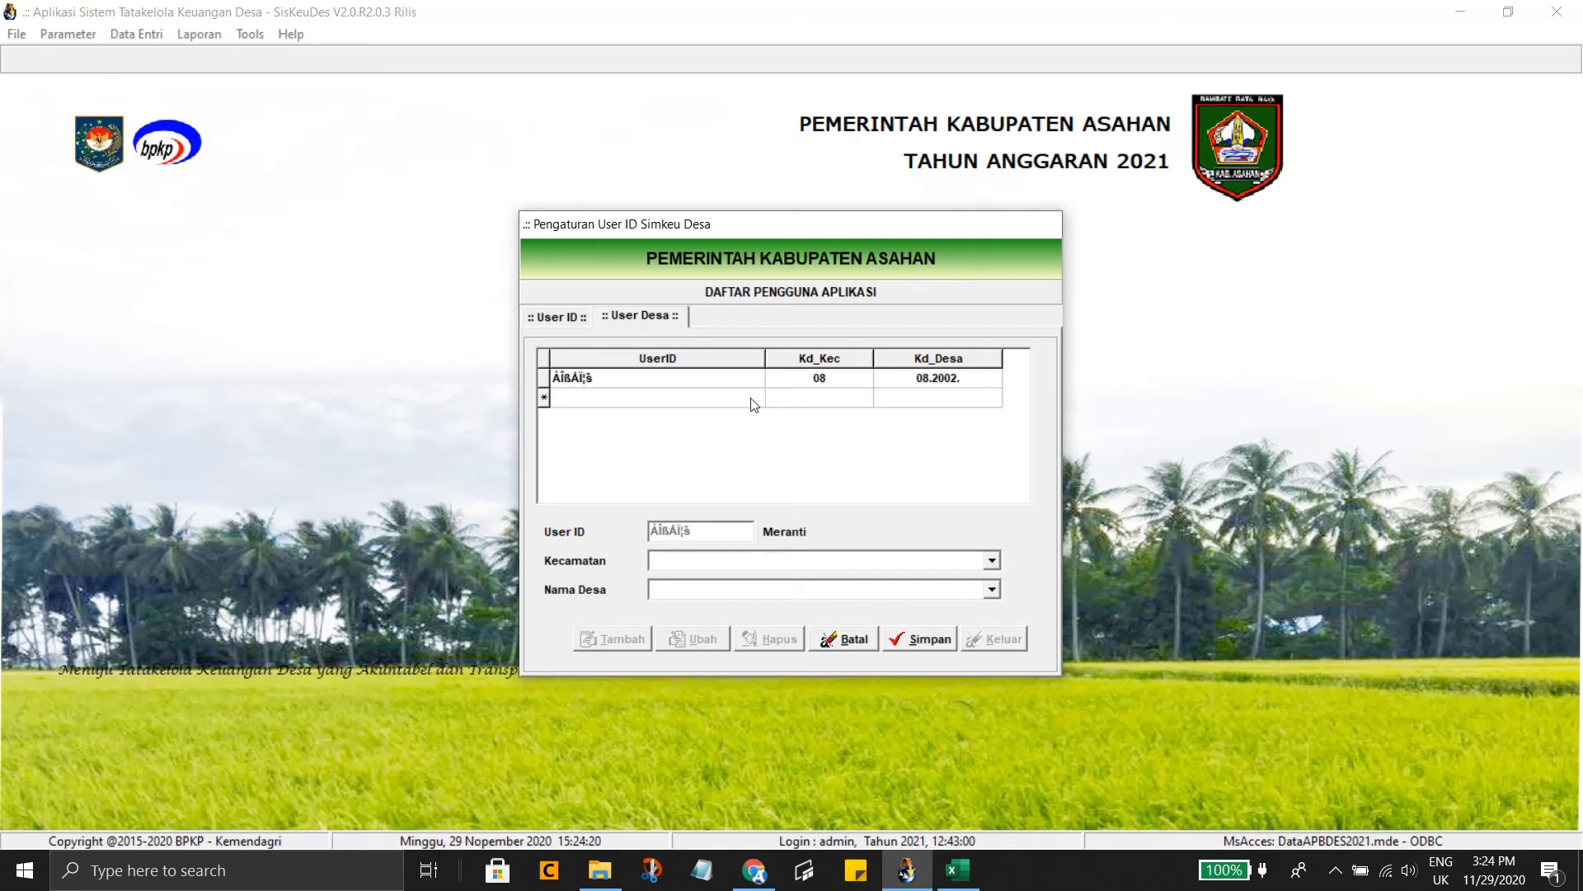
Map the user to KECAMATAN MERANTI, desa 08.2004 Perkebunan Sei Balai, and save
{"action": "left_click", "coordinate": [992, 560]}
{"action": "left_click", "coordinate": [962, 579]}
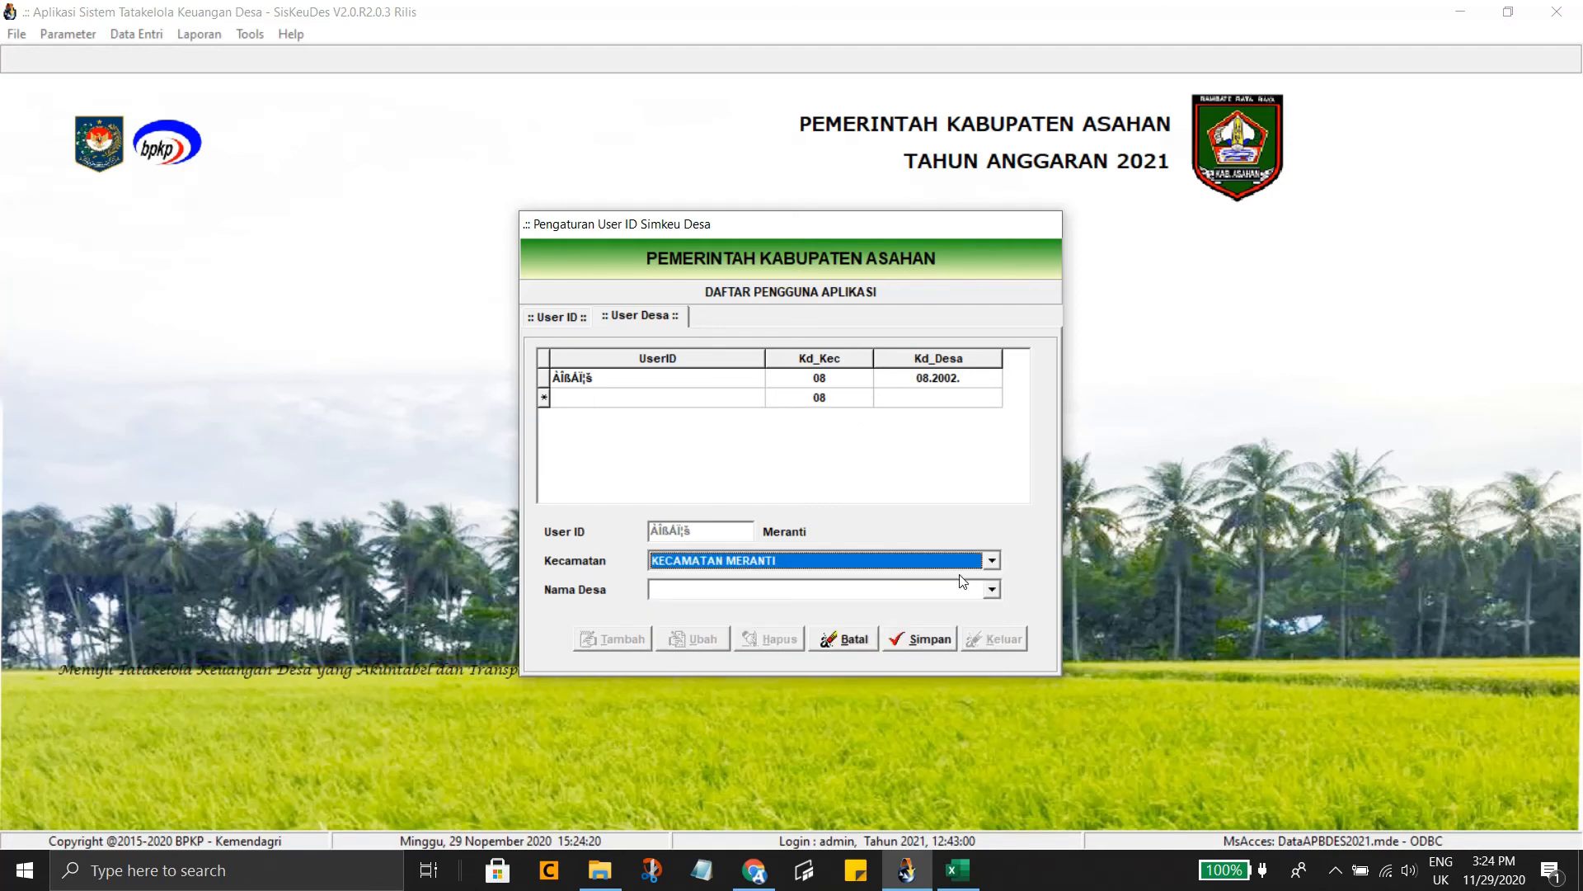
{"action": "left_click", "coordinate": [992, 591]}
{"action": "left_click", "coordinate": [901, 623]}
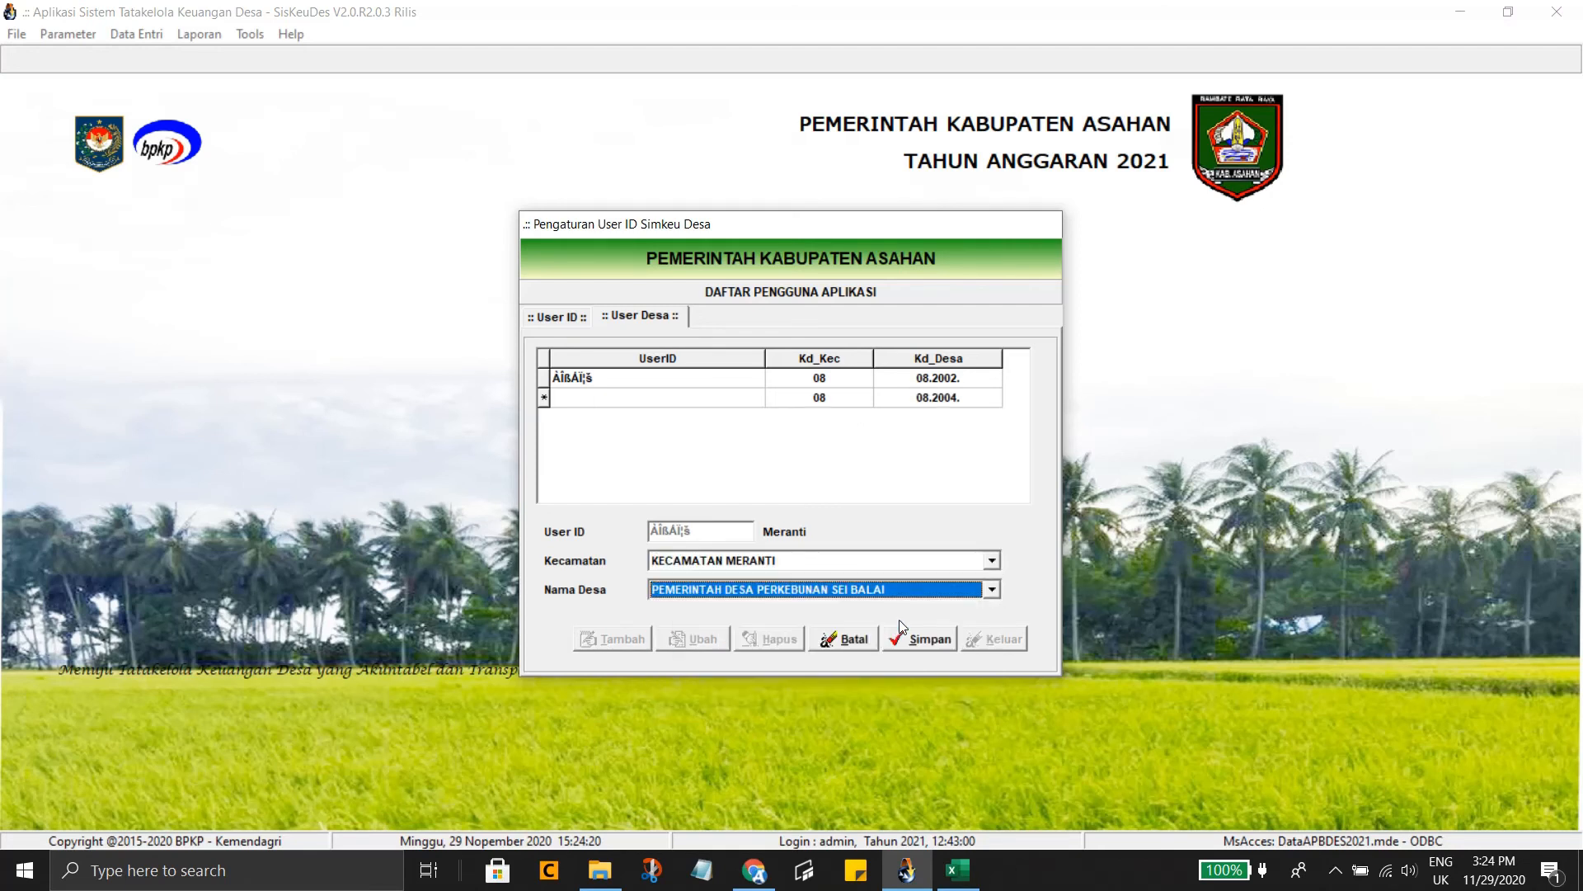
{"action": "left_click", "coordinate": [915, 644]}
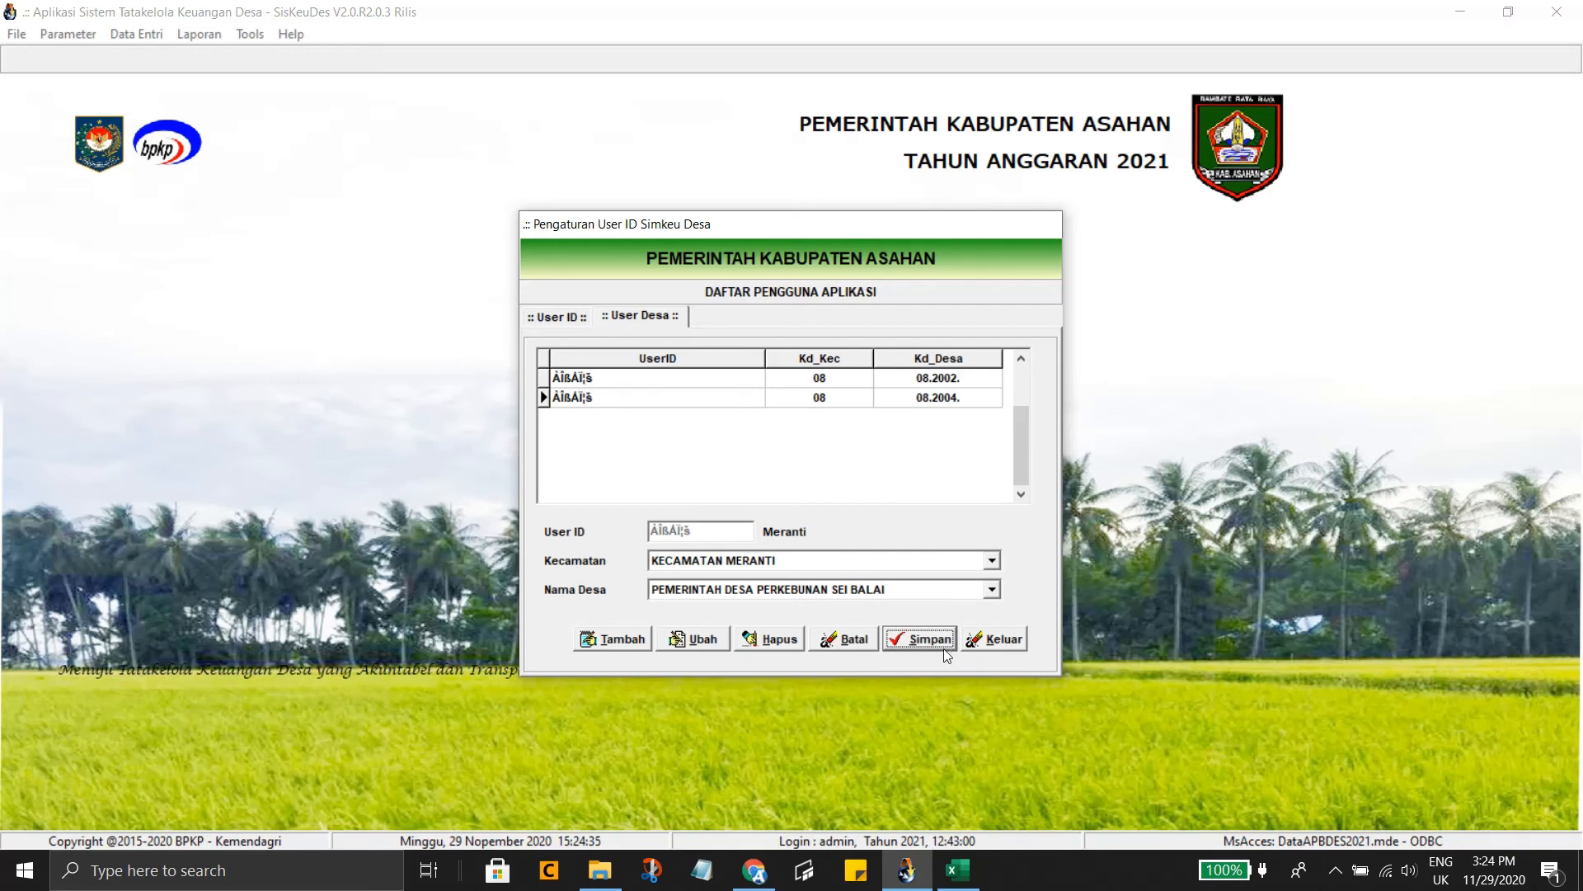
Add and save a mapping to desa 08.2011 Sei Beluru, then close user settings
{"action": "left_click", "coordinate": [646, 631]}
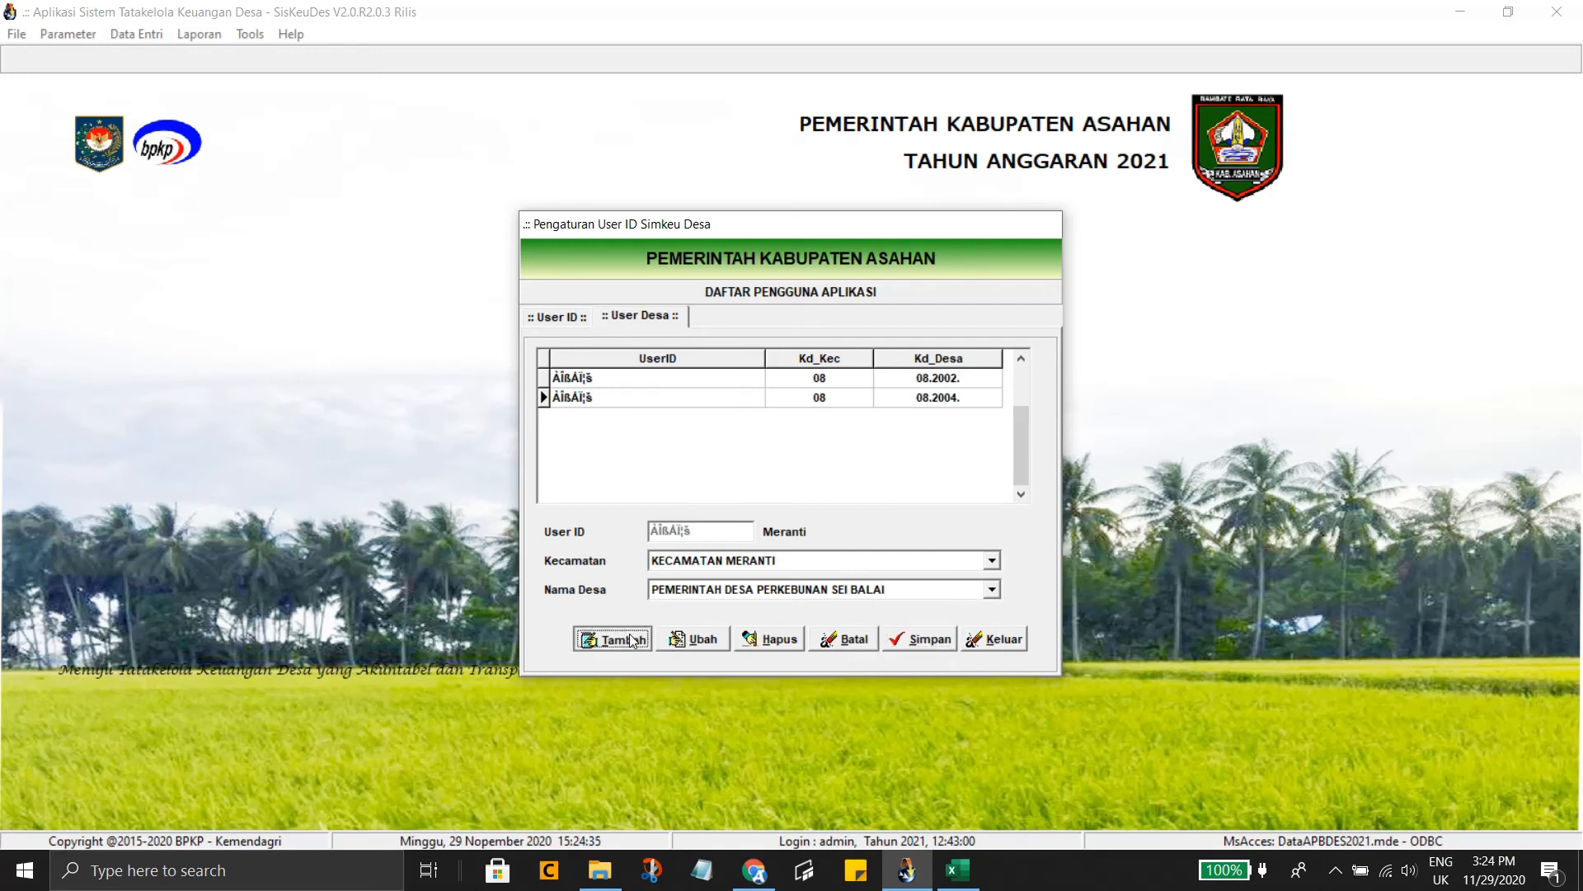
{"action": "left_click", "coordinate": [992, 561]}
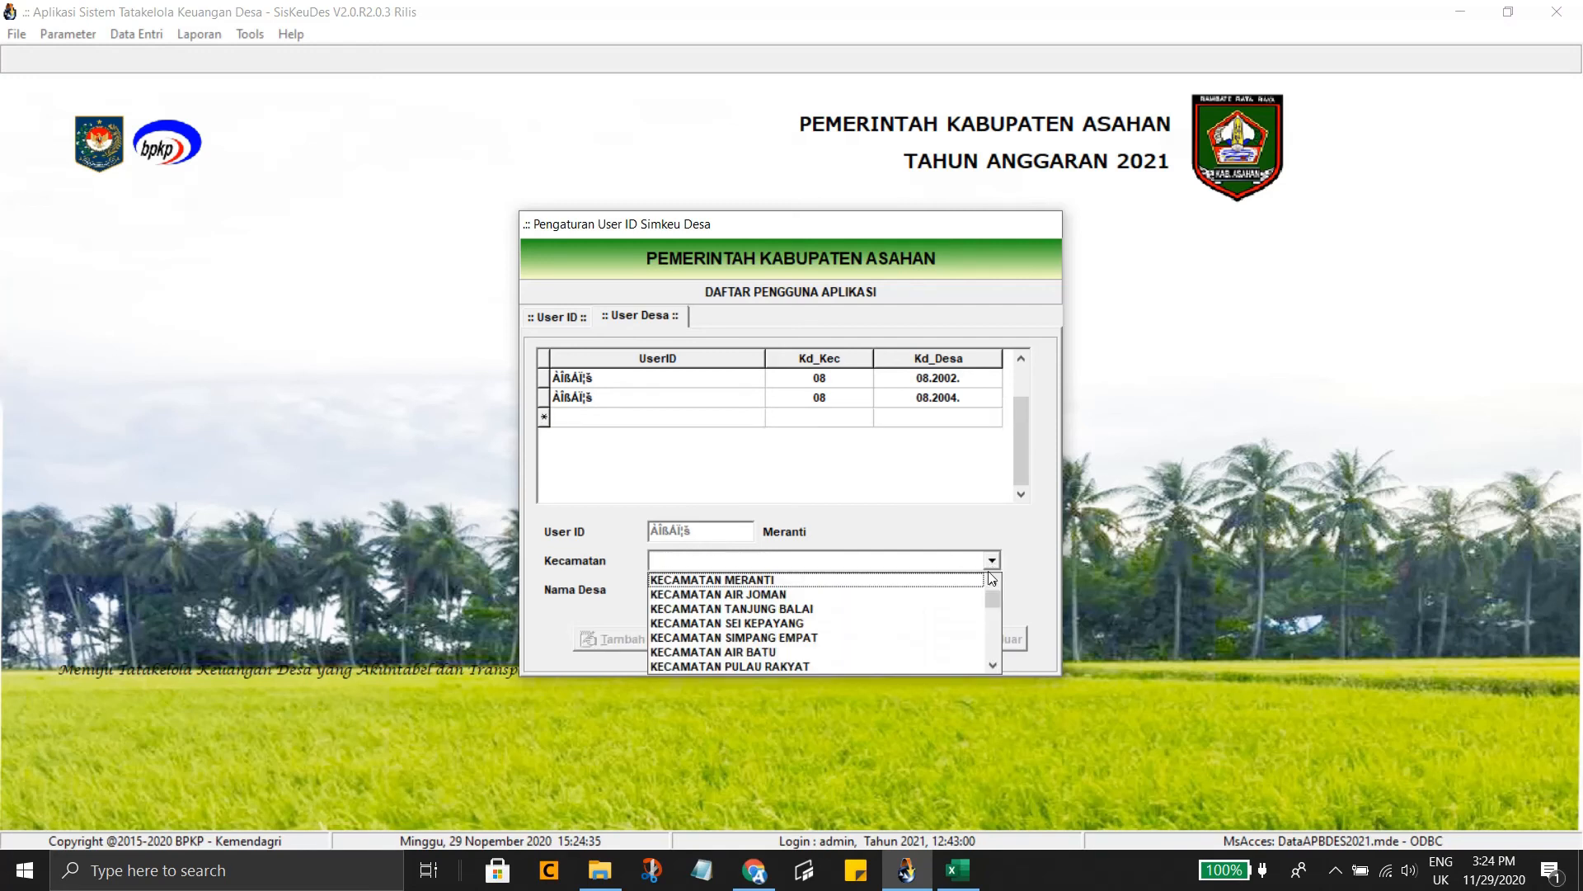
{"action": "left_click", "coordinate": [890, 586]}
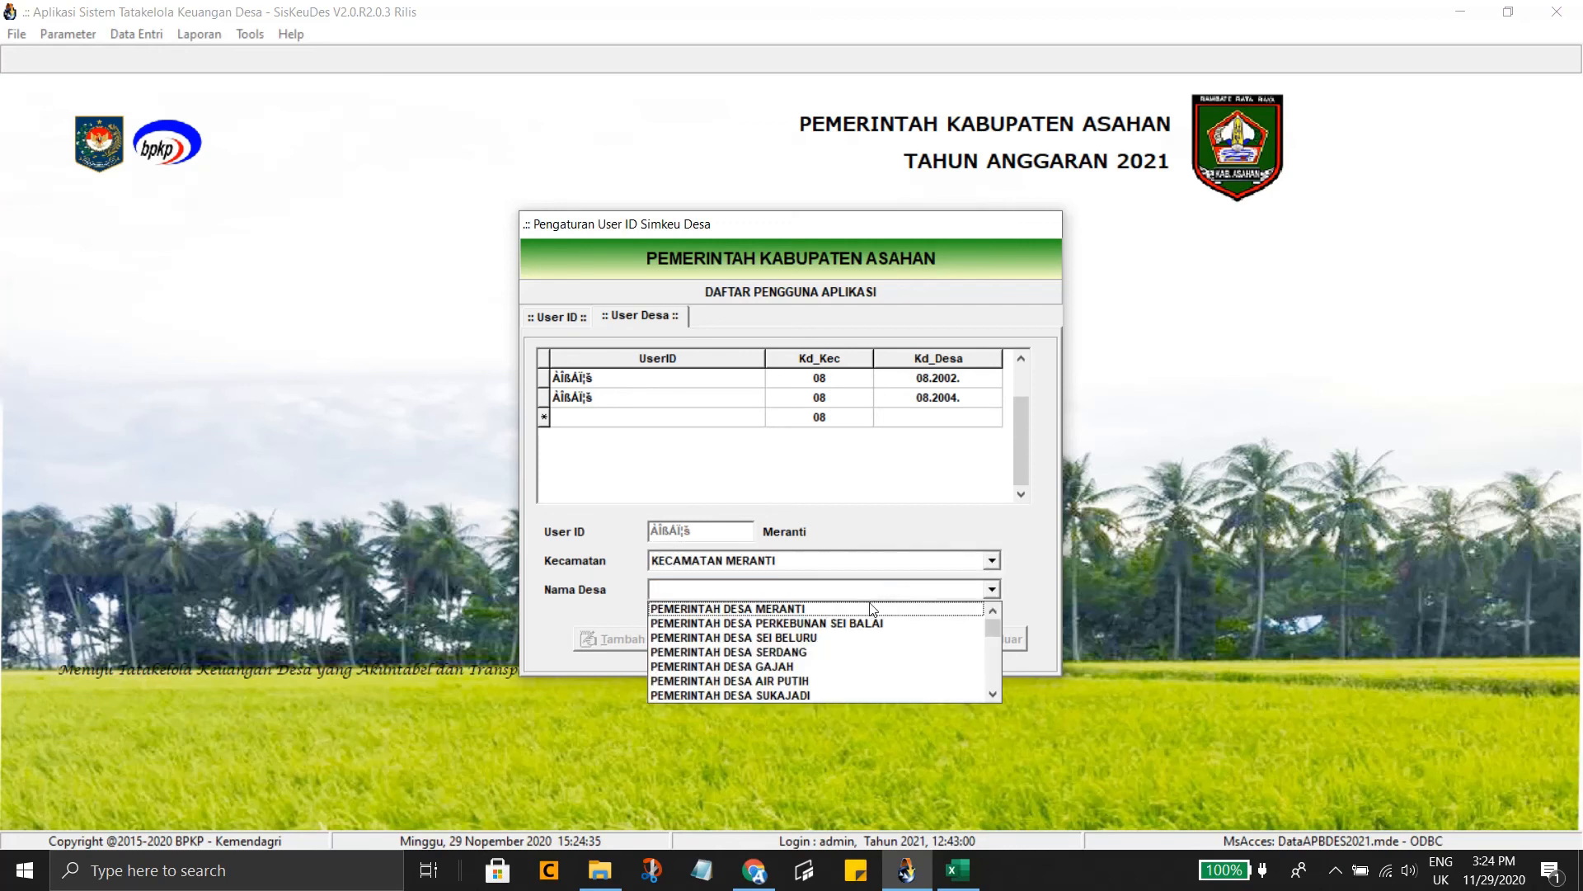
{"action": "left_click", "coordinate": [835, 638]}
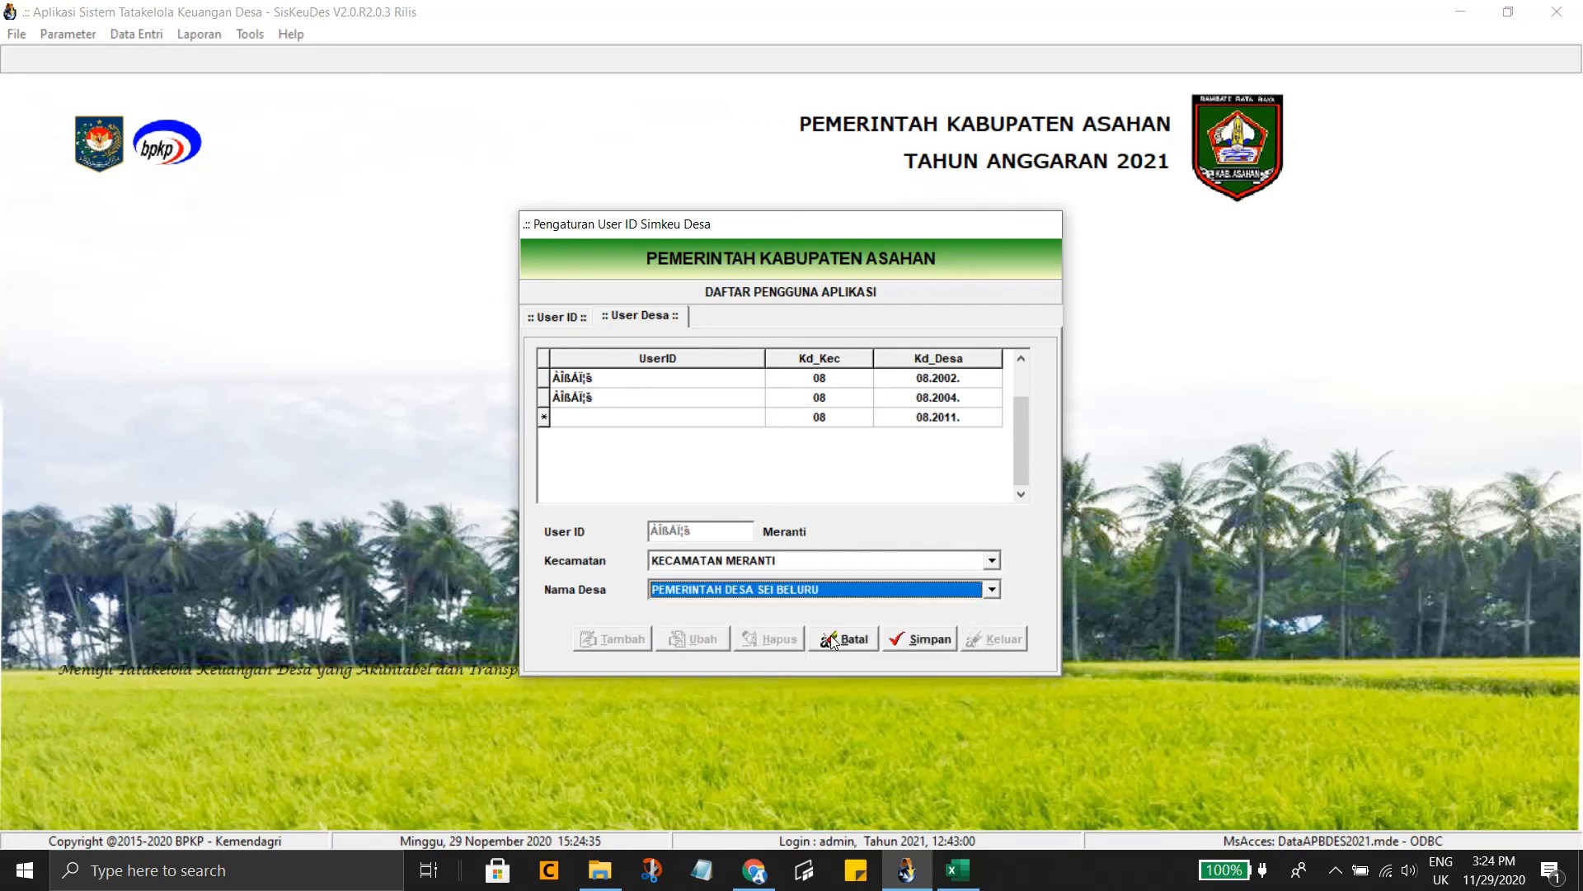
{"action": "left_click", "coordinate": [919, 645]}
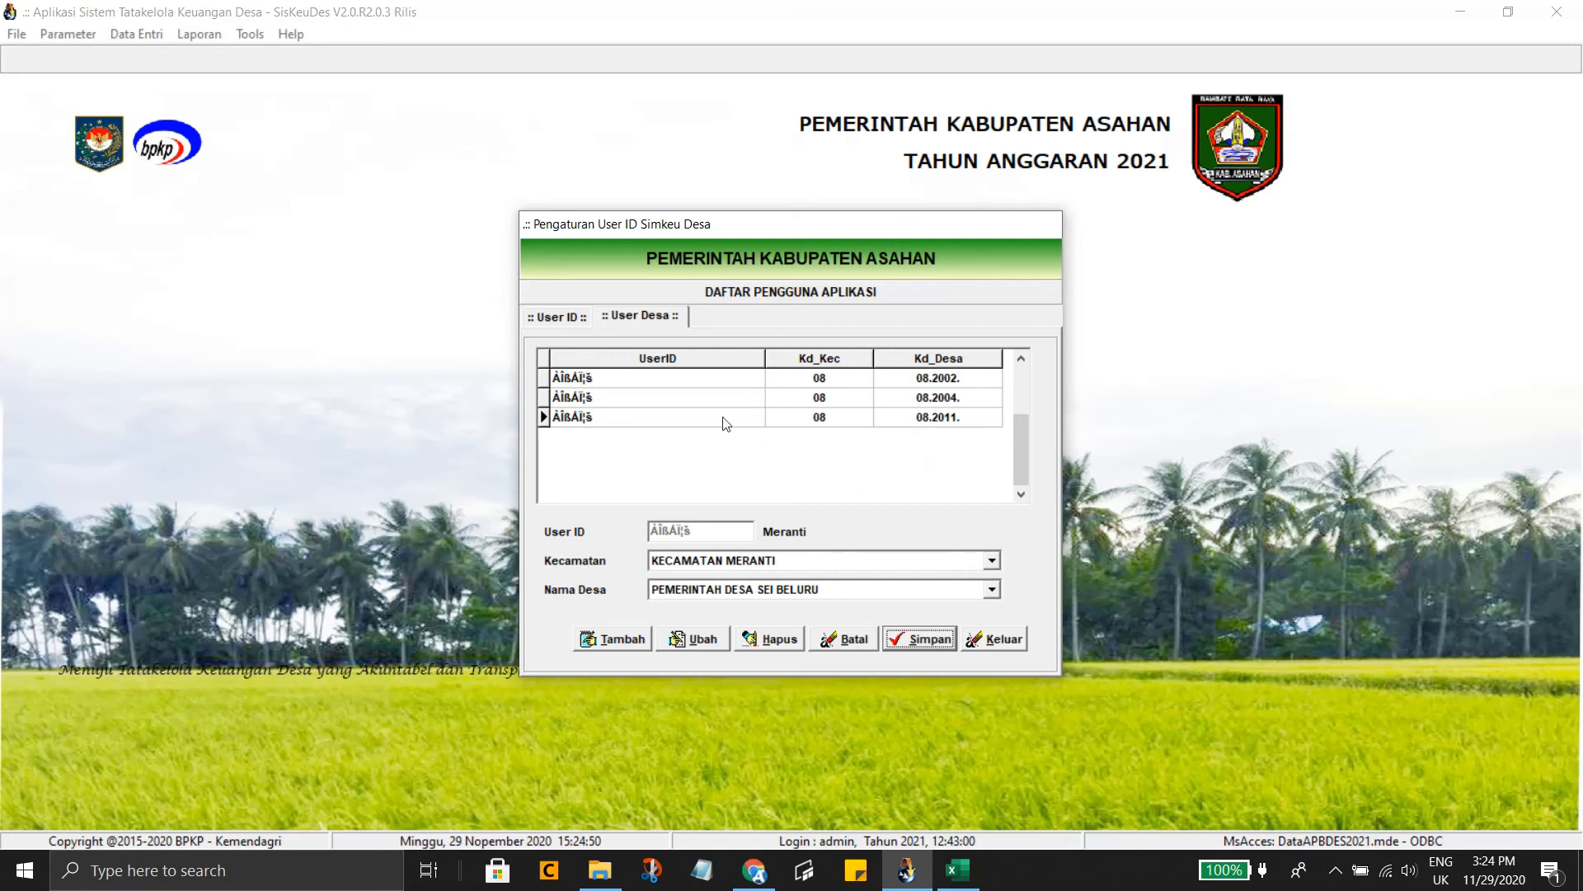
{"action": "left_click", "coordinate": [1011, 642]}
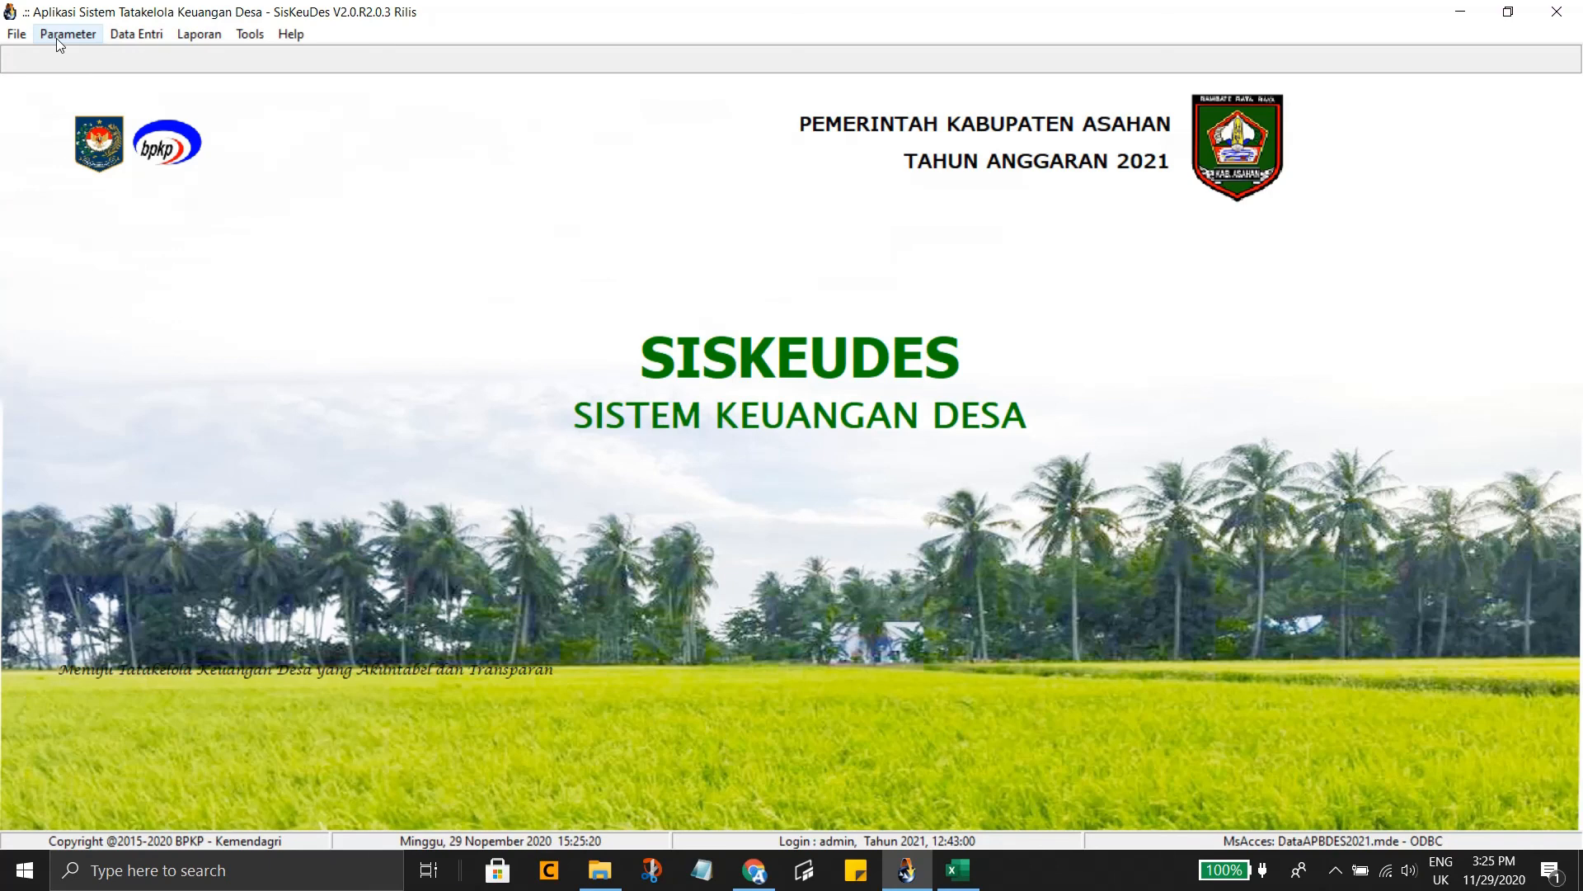
Open the Pengaturan Otoritas User permissions window, then minimise everything to the desktop
{"action": "left_click", "coordinate": [56, 38]}
{"action": "left_click", "coordinate": [17, 36]}
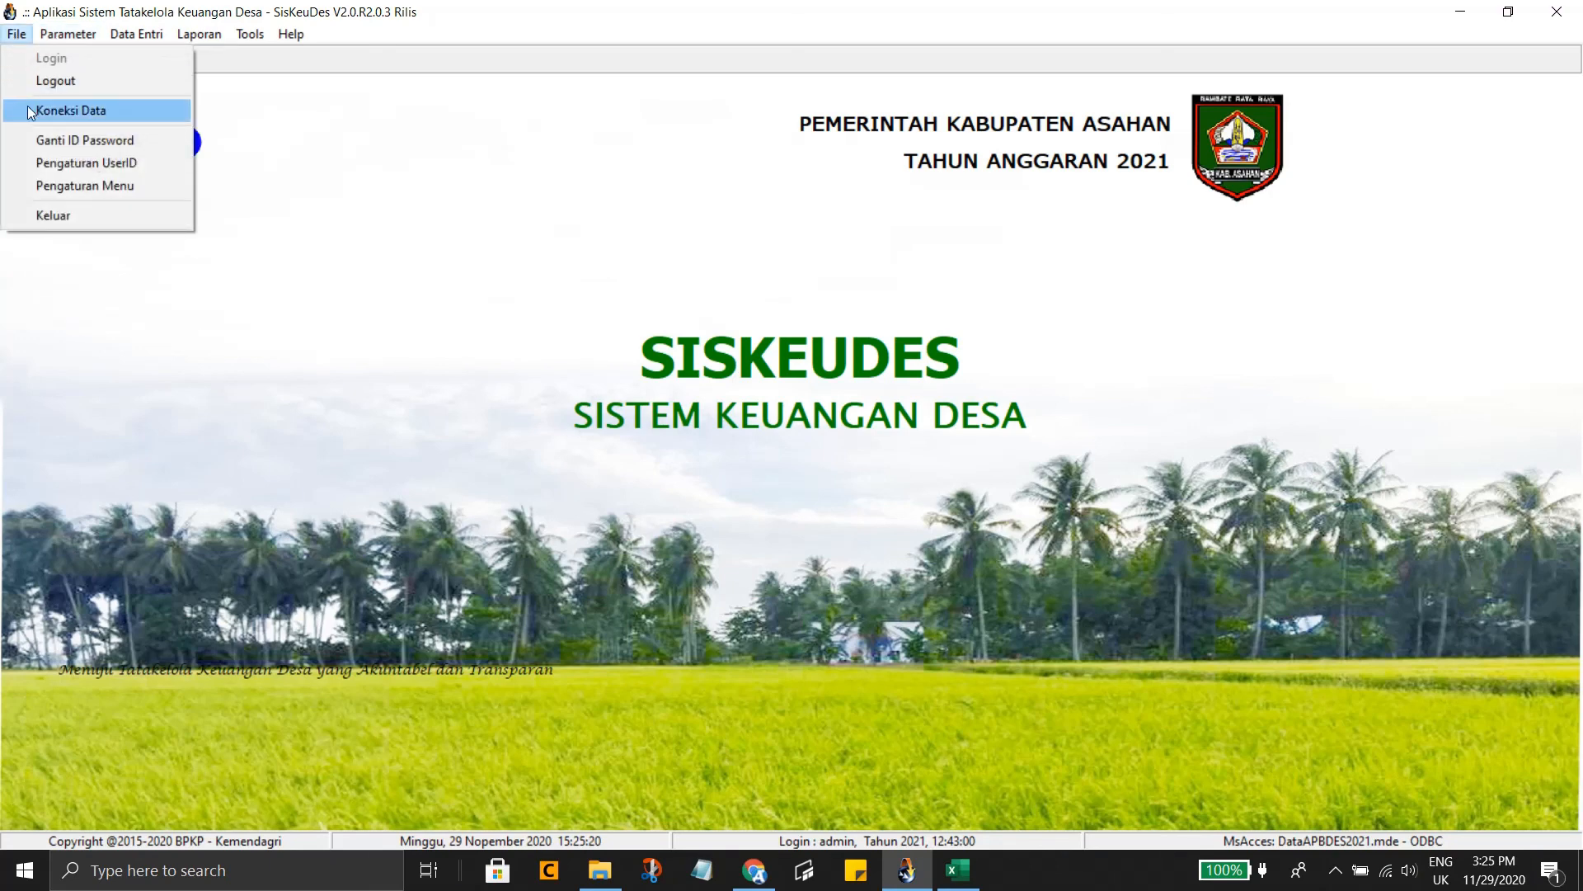
{"action": "left_click", "coordinate": [73, 186]}
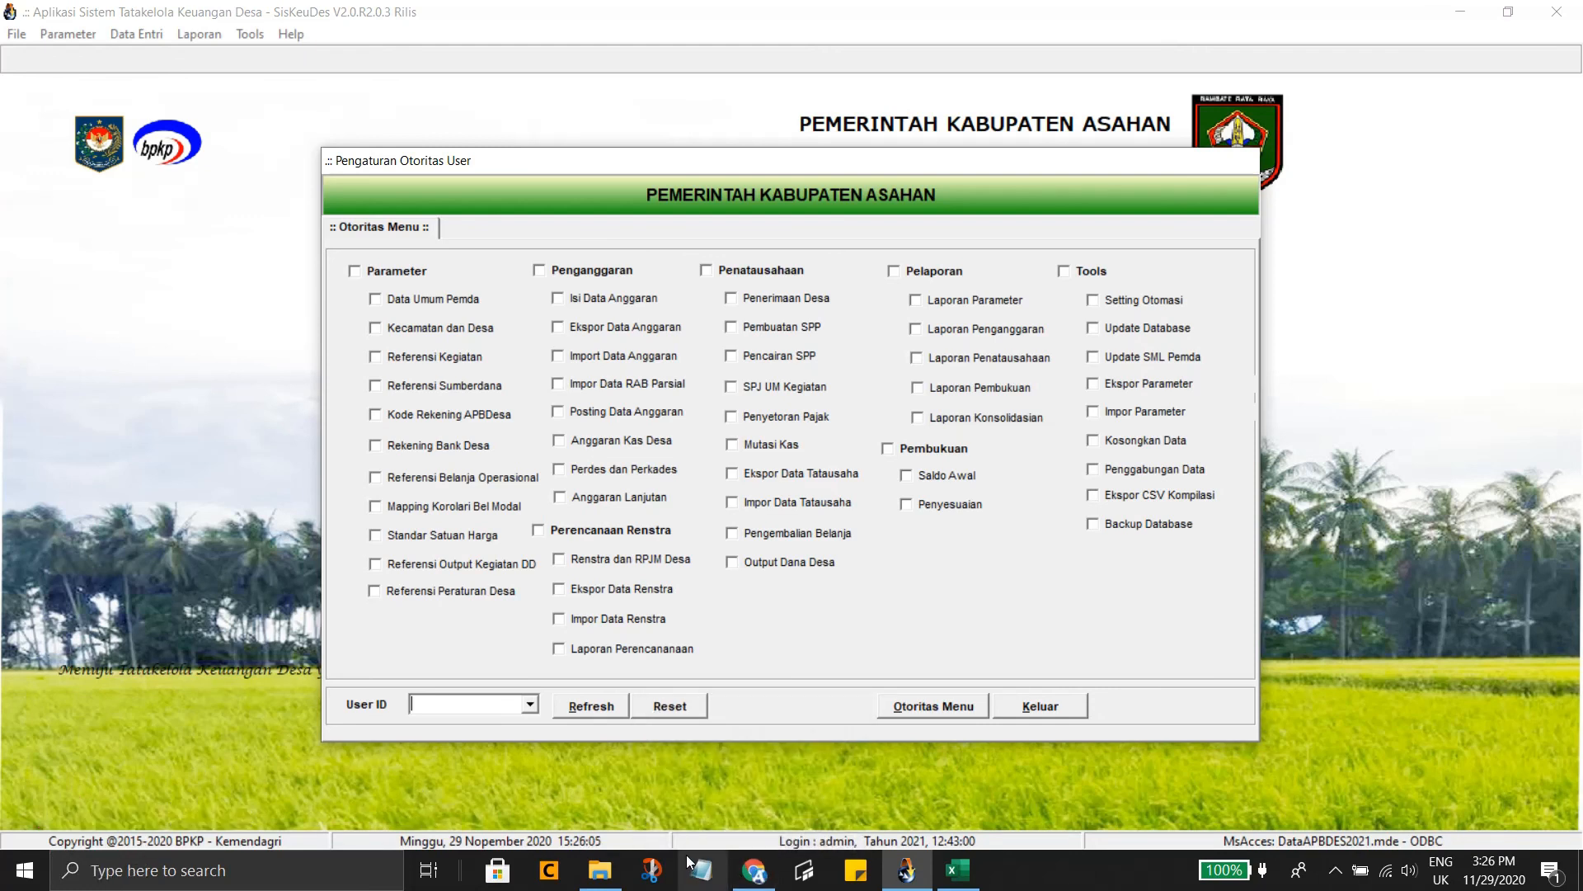
{"action": "key", "text": "super+d"}
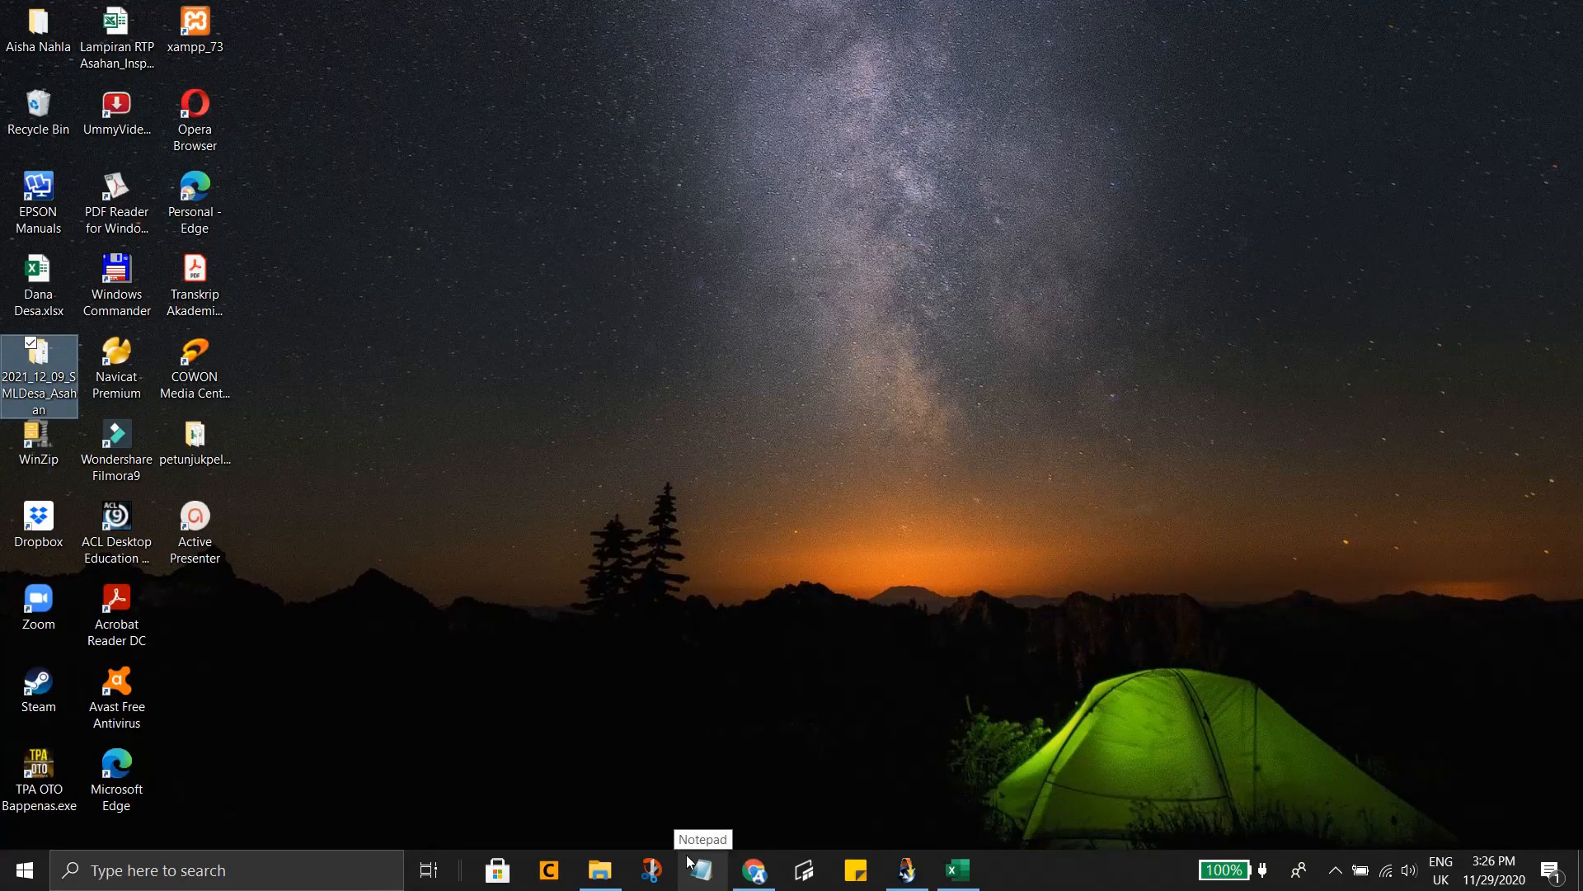